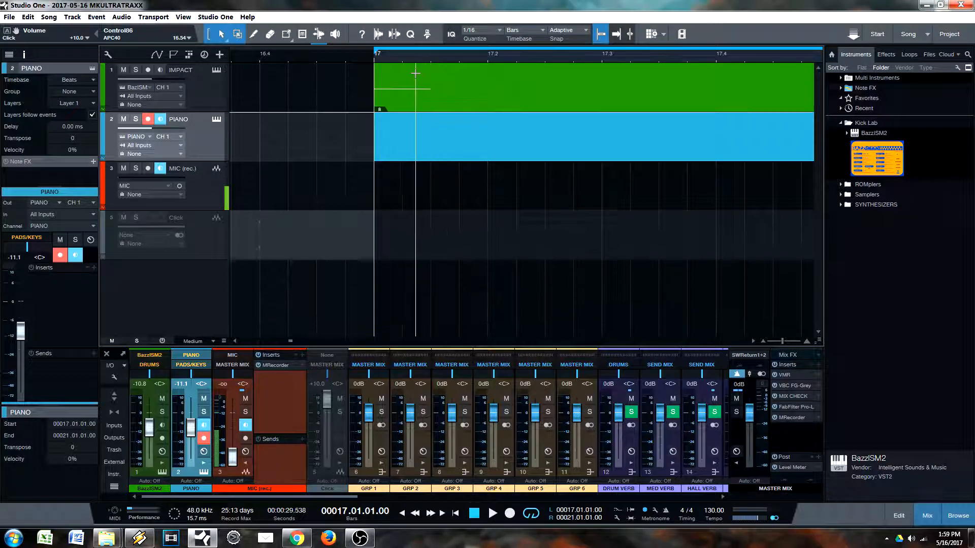
Open the BazzISM2 instrument of the IMPACT track and move its window clear of the start of the clips.
mouse_move(406, 59)
left_mouse_down()
mouse_move(388, 59)
mouse_move(406, 68)
mouse_move(400, 63)
mouse_move(414, 63)
mouse_move(404, 53)
mouse_move(401, 69)
left_mouse_up()
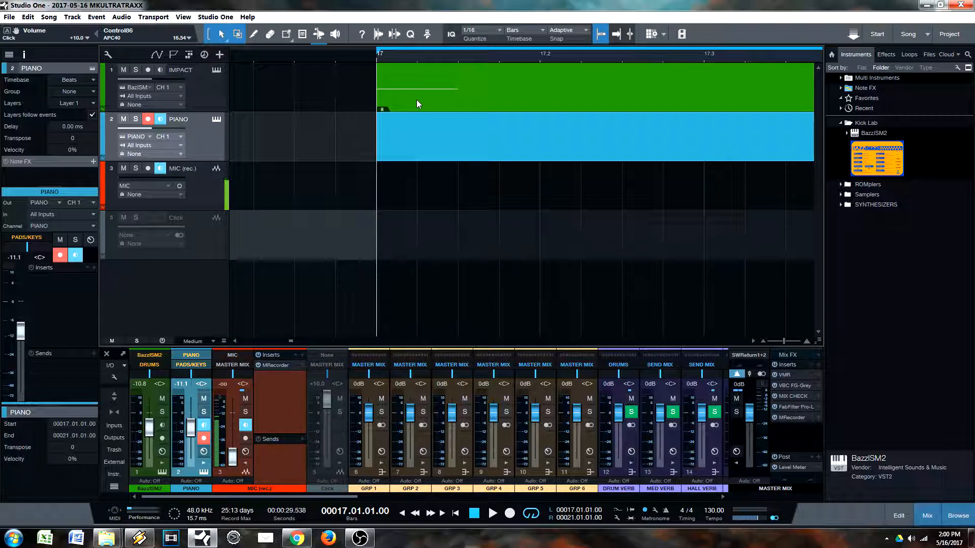
left_click(215, 88)
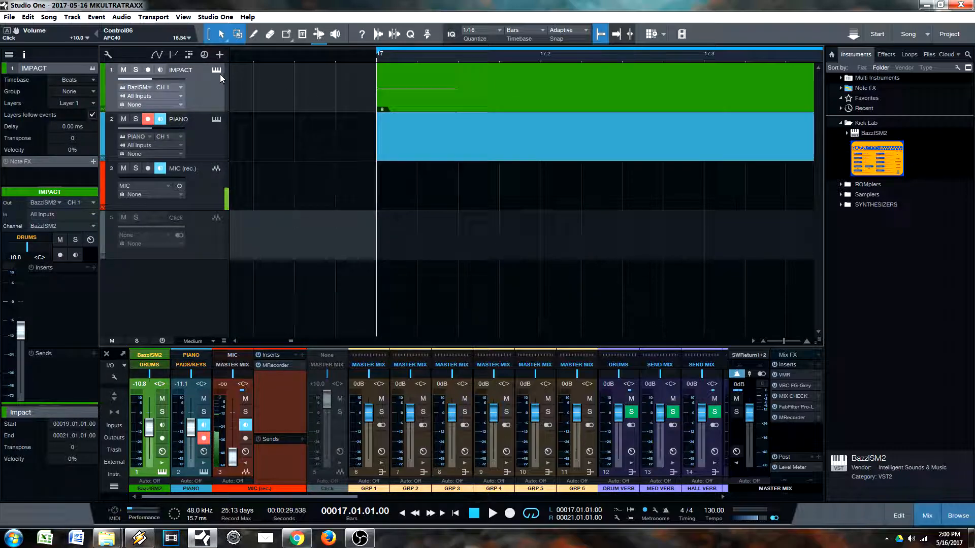
left_click(215, 71)
left_click_drag(592, 105, 566, 100)
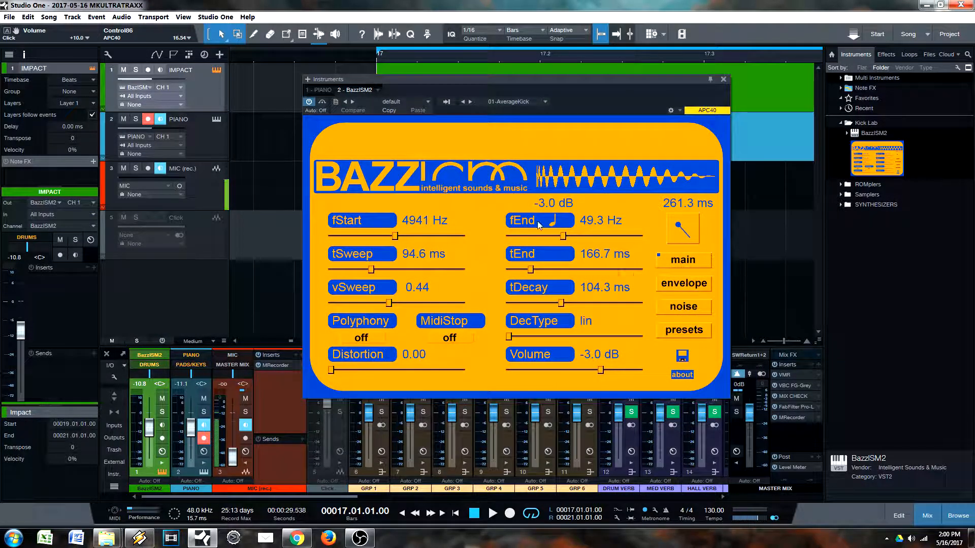
left_click_drag(485, 75, 380, 110)
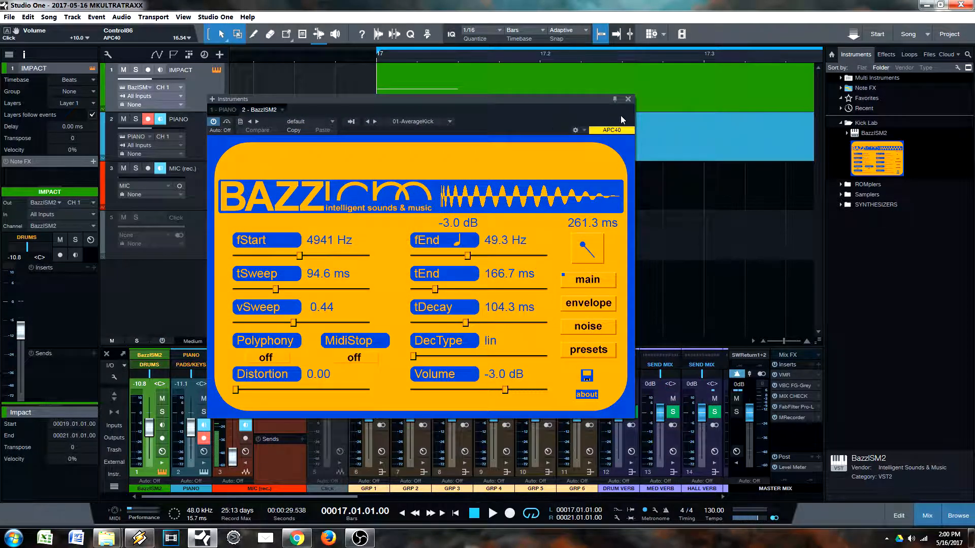
left_click_drag(592, 101, 607, 109)
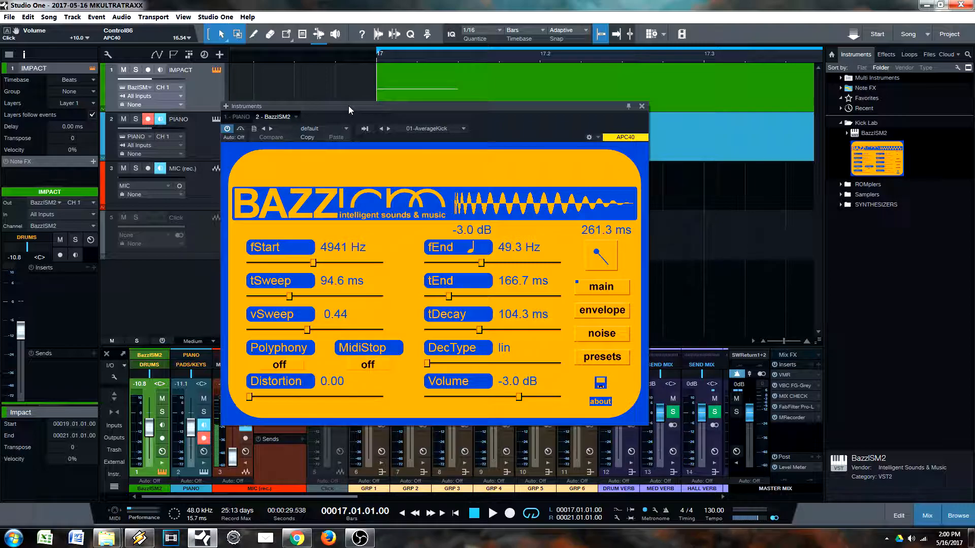
left_click_drag(531, 123, 760, 99)
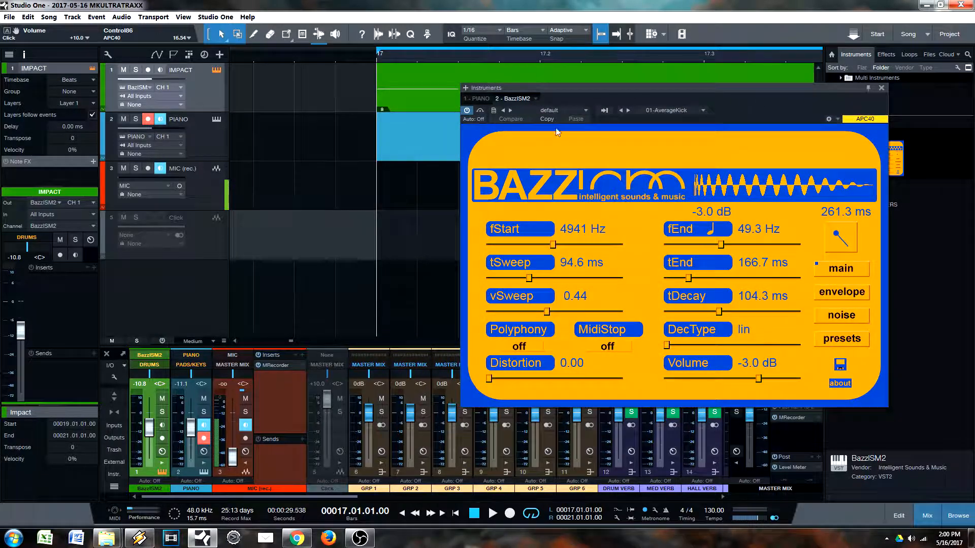
Set the loop range to run from bar 17 to bar 18.
left_click_drag(461, 61, 399, 57)
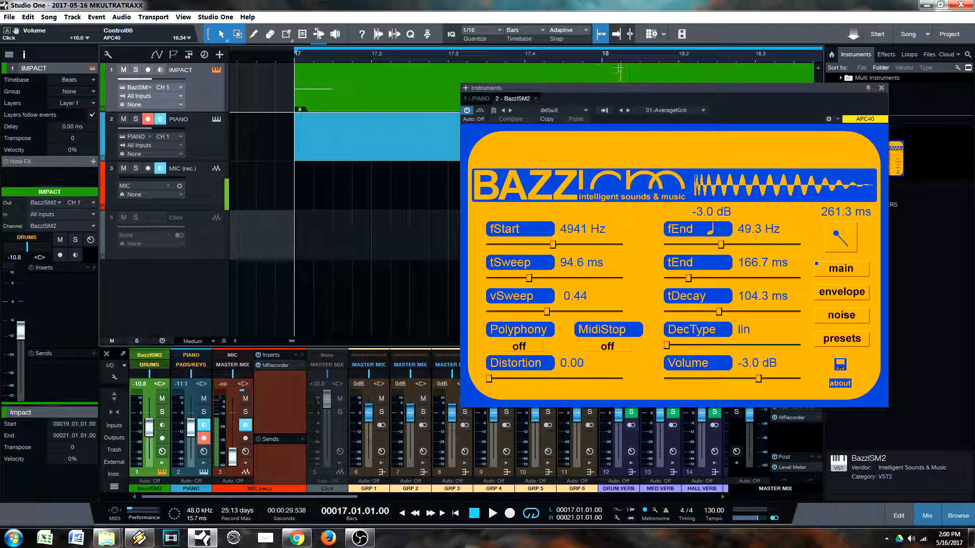
left_click(603, 51, "alt")
left_click_drag(575, 59, 592, 50)
key("3")
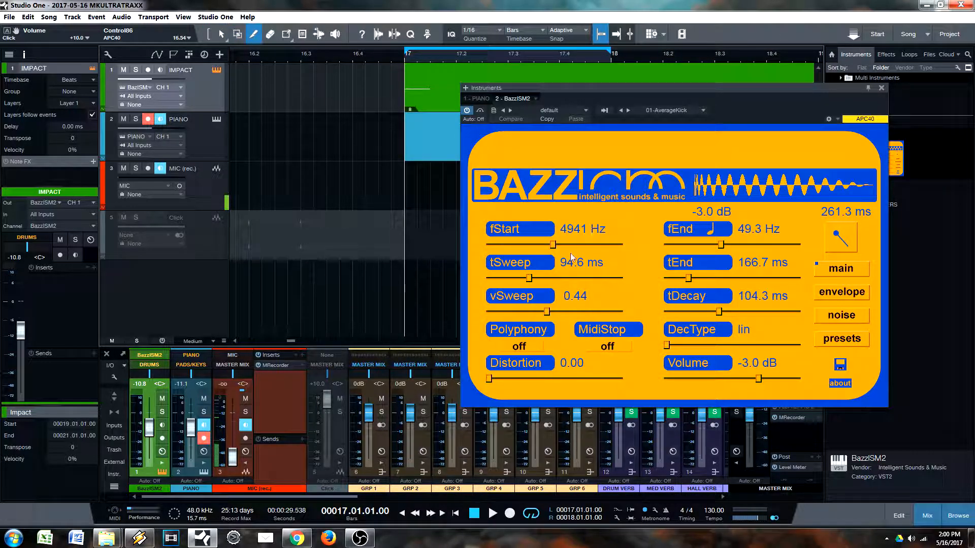
key("1")
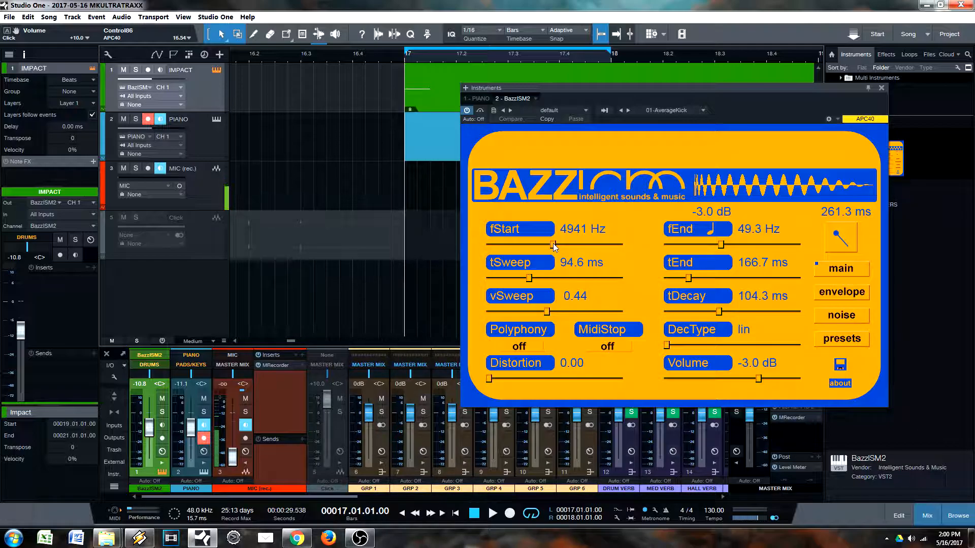
Reposition the BazzISM2 window and shorten the loop range so it ends at 17.02.
left_click_drag(759, 107, 720, 129)
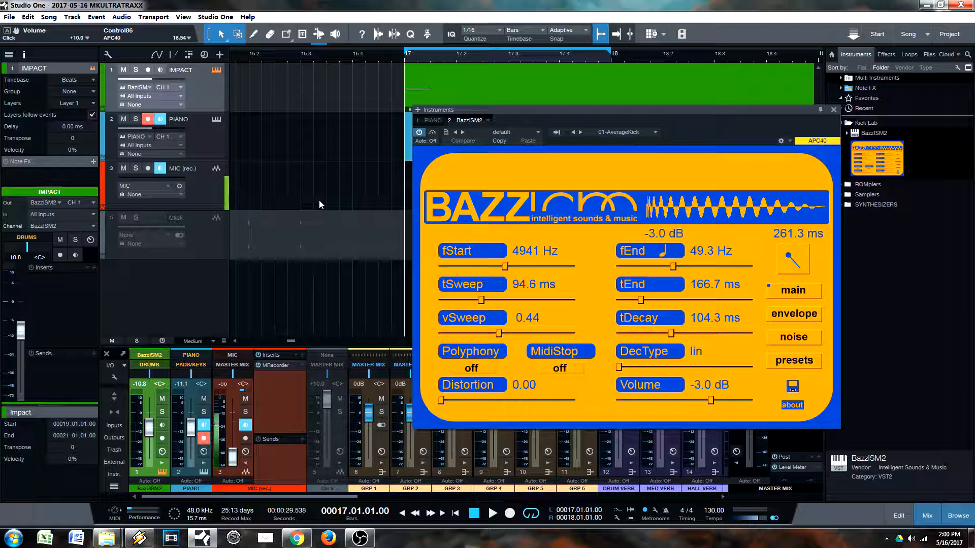
left_click_drag(784, 121, 744, 151)
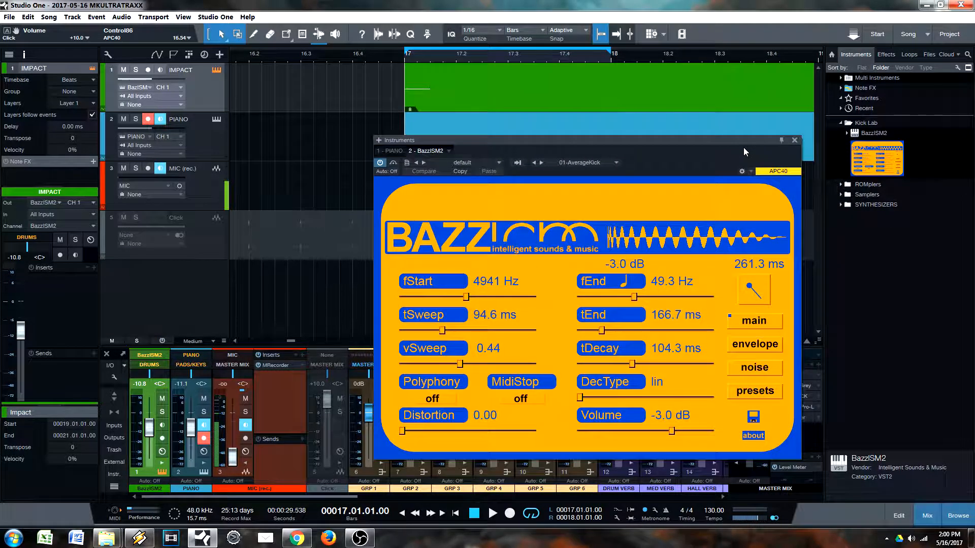
mouse_move(646, 143)
left_mouse_down()
mouse_move(662, 128)
mouse_move(641, 131)
mouse_move(671, 136)
mouse_move(652, 135)
left_mouse_up()
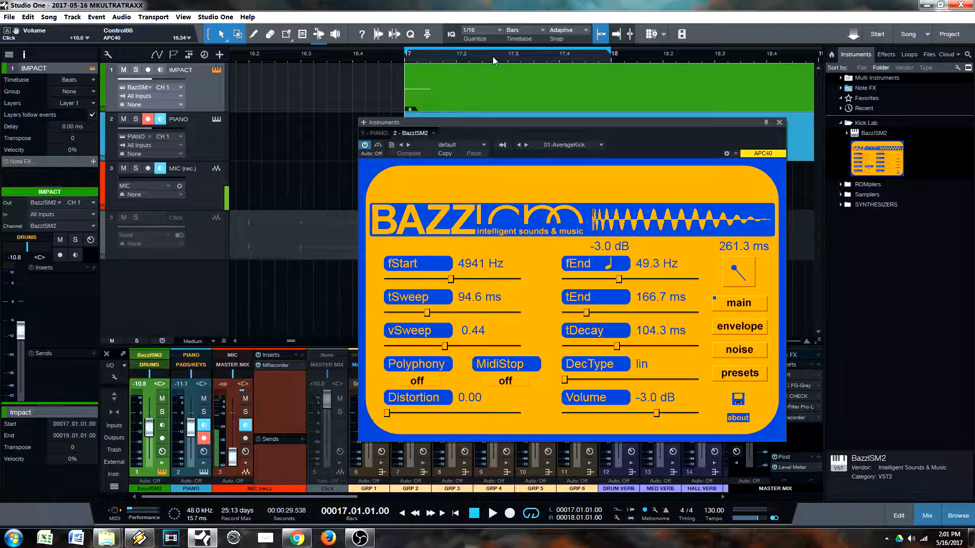
left_click_drag(454, 57, 466, 60)
left_click(466, 60, "alt")
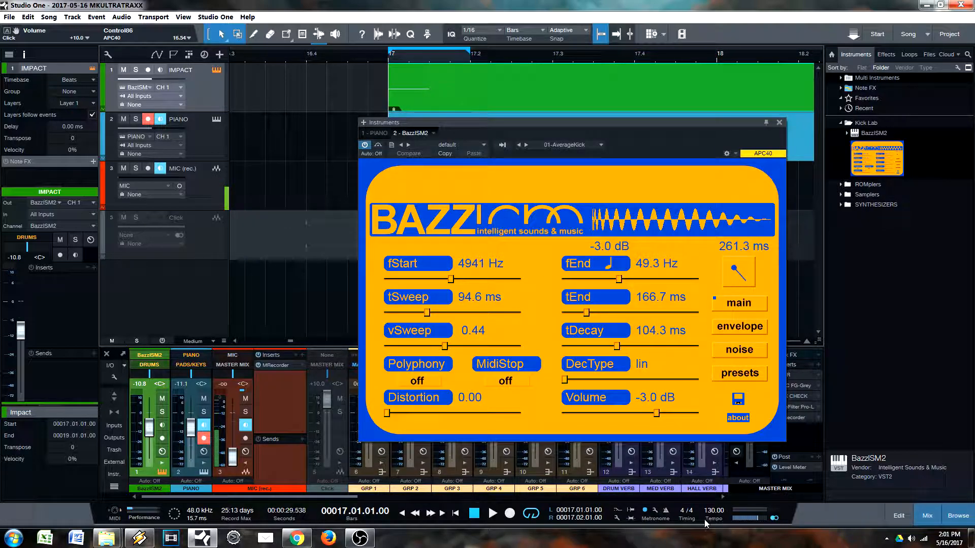
Set the song tempo to 120 BPM.
scroll(713, 513, "down", 3)
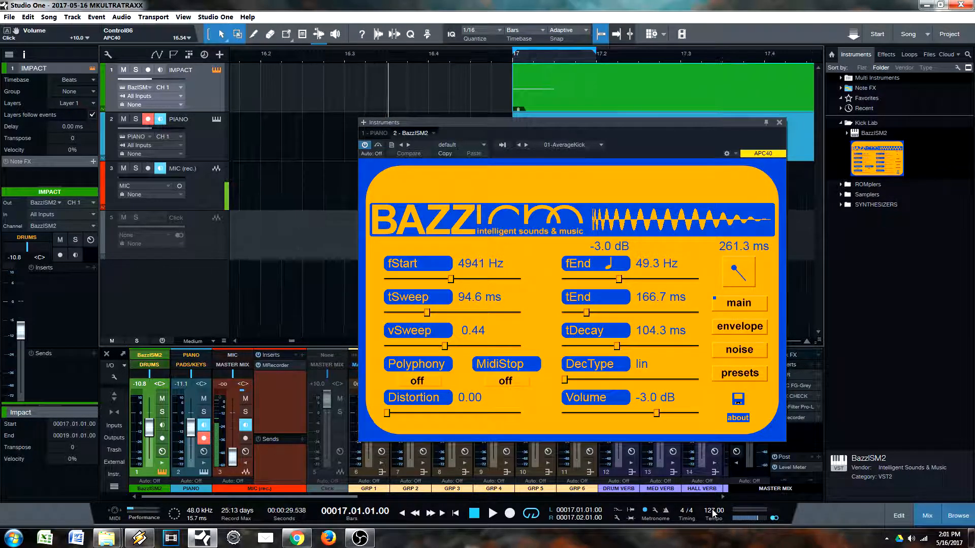
scroll(713, 514, "down", 7)
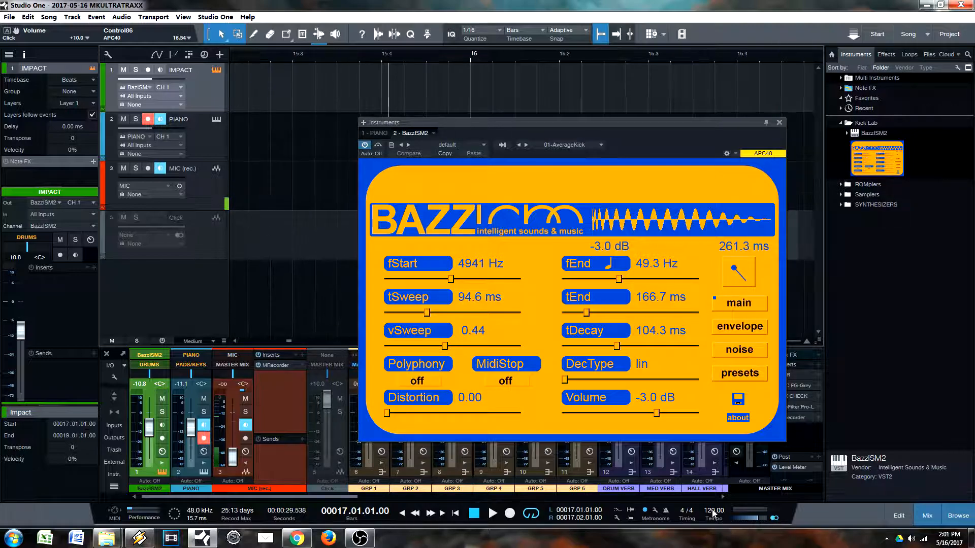
left_click_drag(665, 58, 513, 94)
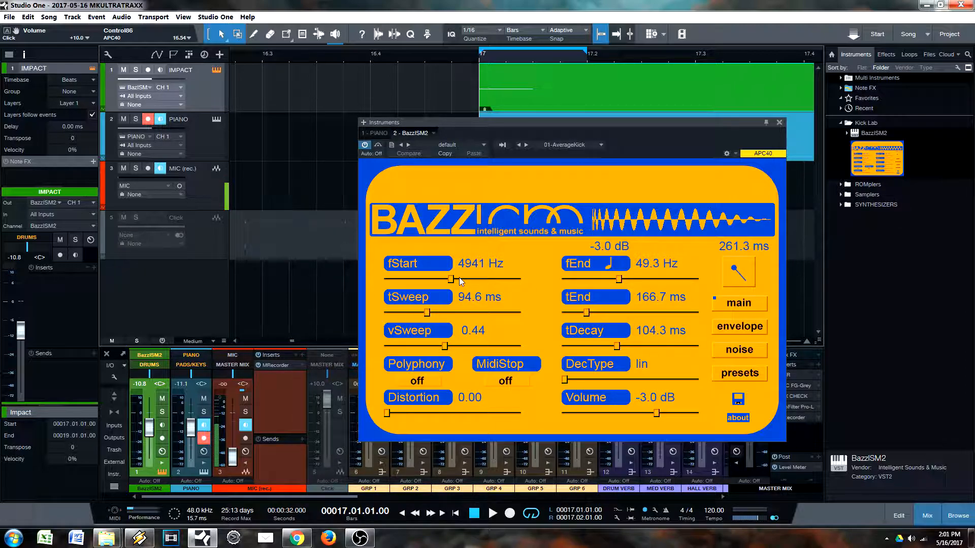
Play the looped kick in BazzISM2, lengthen tEnd to 317.8 ms and tDecay to 164.7 ms, and stop playback.
key("space")
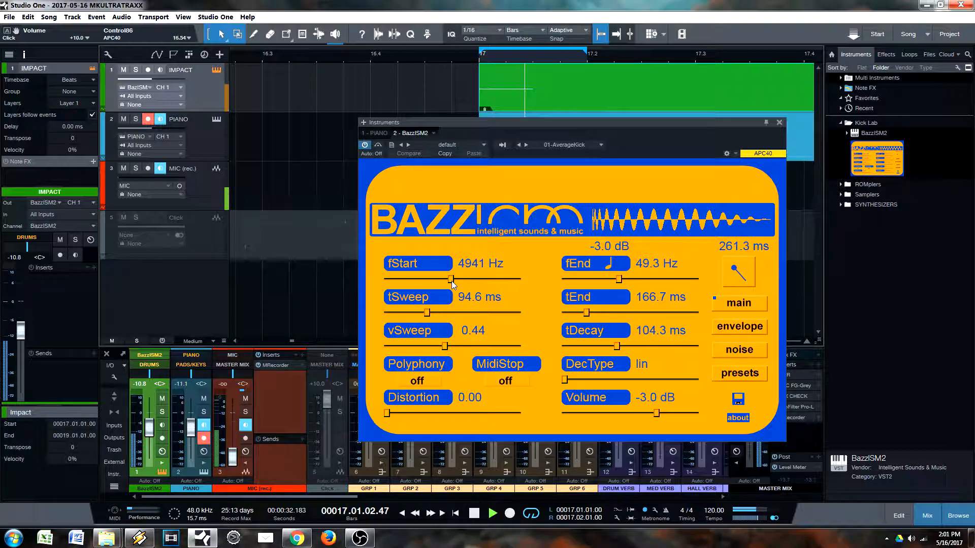
left_click_drag(587, 316, 606, 319)
mouse_move(454, 349)
left_mouse_down()
mouse_move(386, 350)
mouse_move(468, 350)
mouse_move(432, 350)
mouse_move(445, 350)
left_mouse_up()
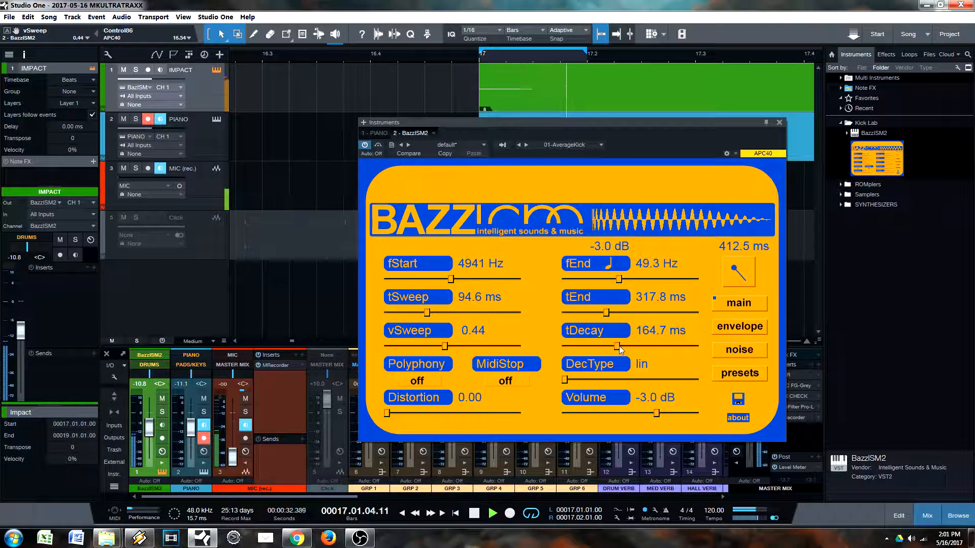
key("space")
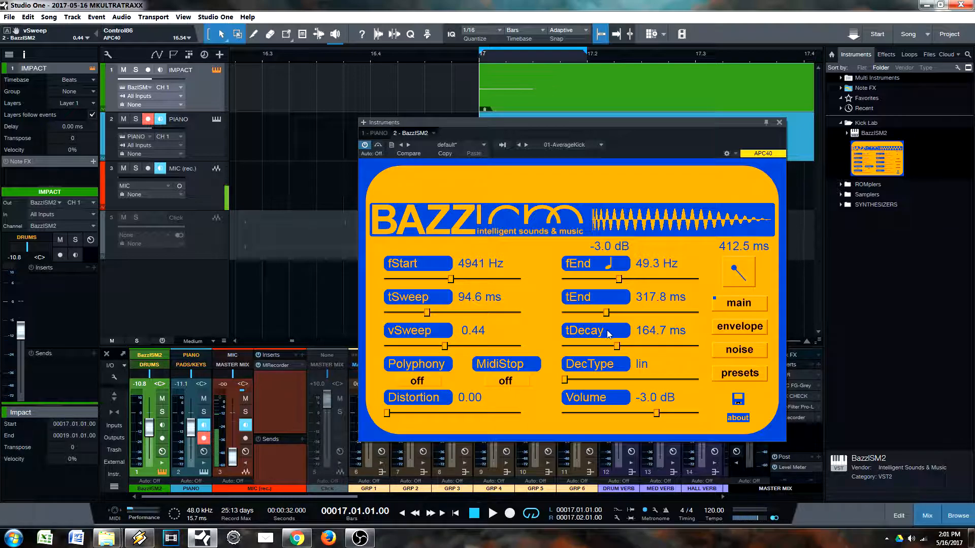
Move the BazzISM2 window around the arrangement and close it.
left_click_drag(662, 145, 589, 136)
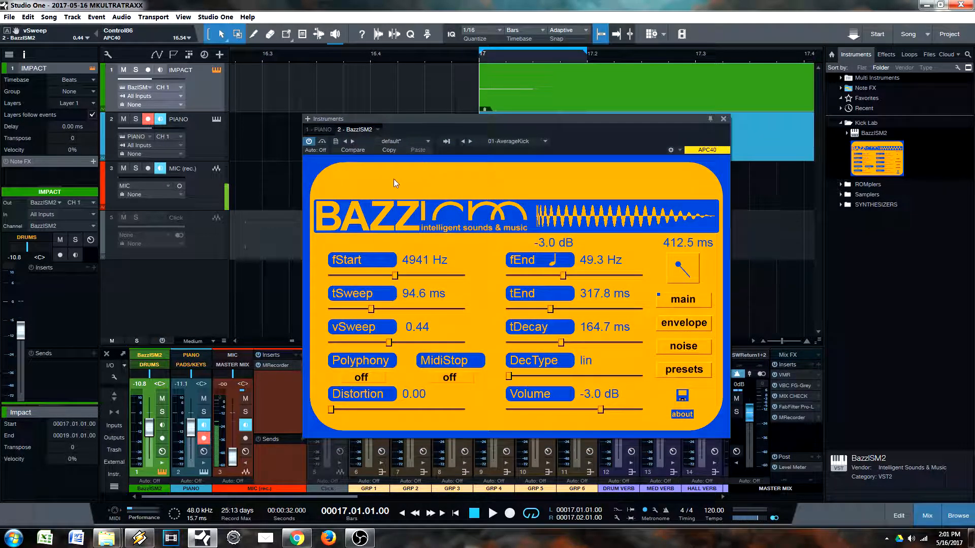
left_click_drag(526, 130, 507, 131)
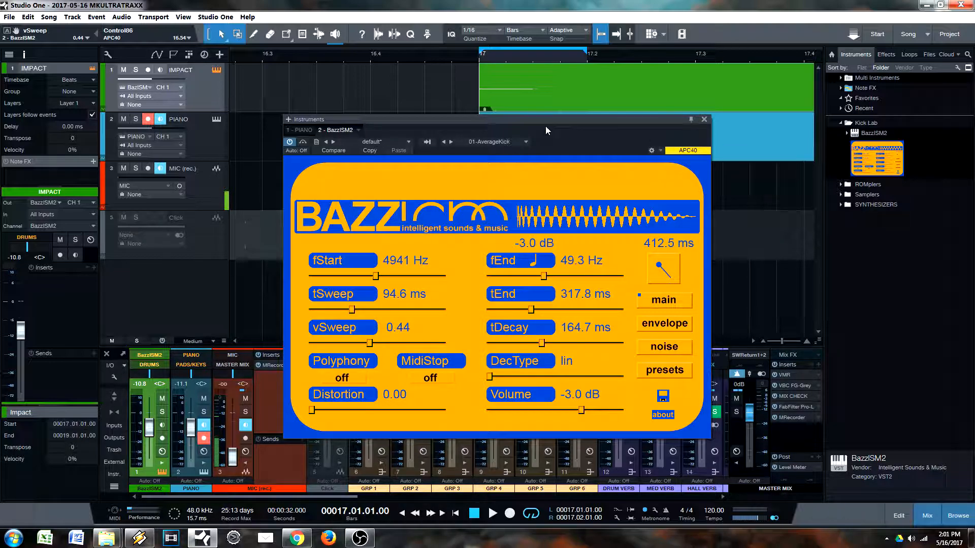
left_click_drag(543, 122, 550, 125)
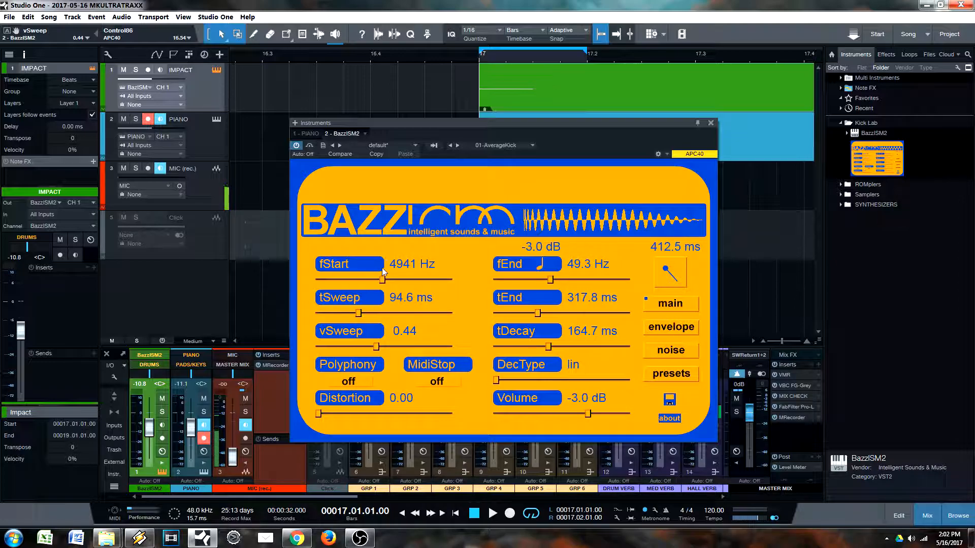
left_click_drag(573, 141, 545, 138)
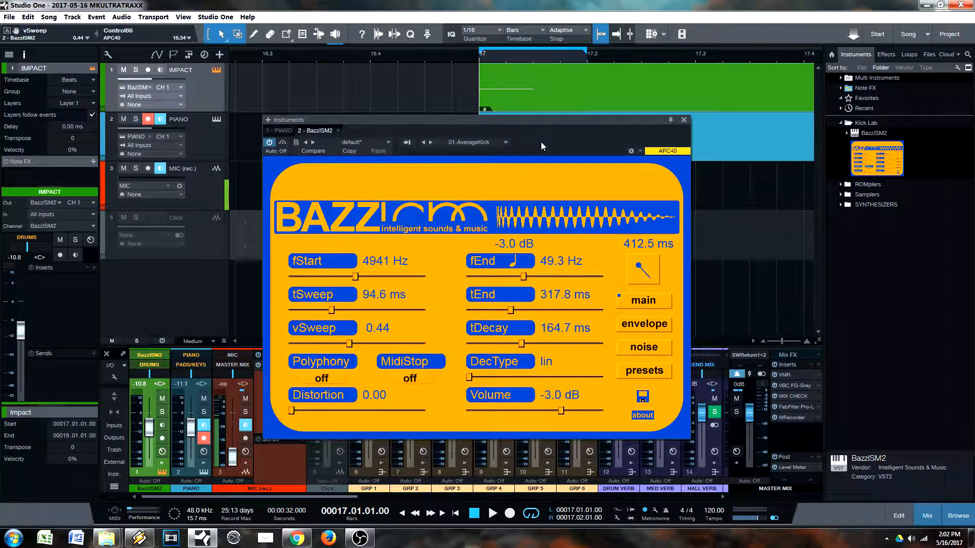
left_click(684, 120)
Open the KPHE Kicks folder in the sample library and audition KPHE Kick - 008 and KPHE Kick - 009.
left_click(929, 54)
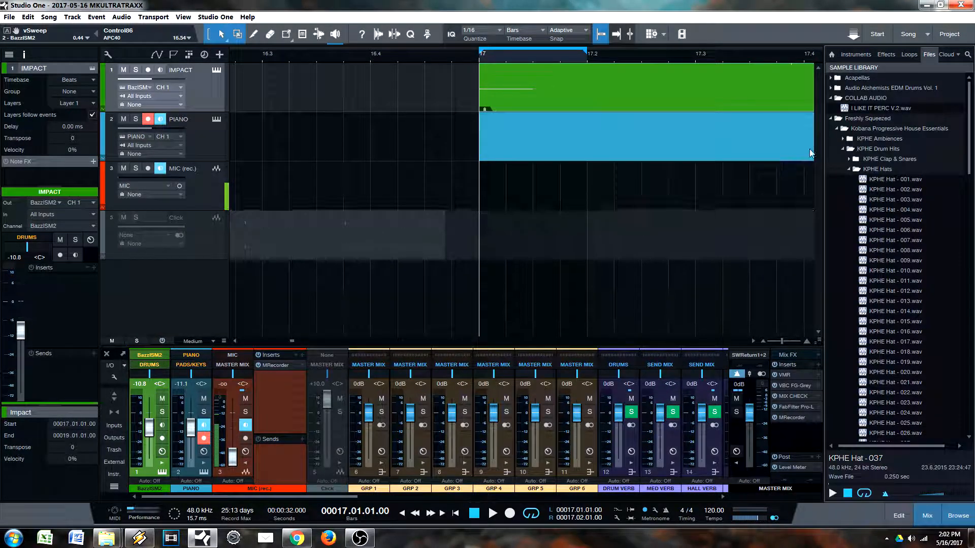
left_click(856, 170)
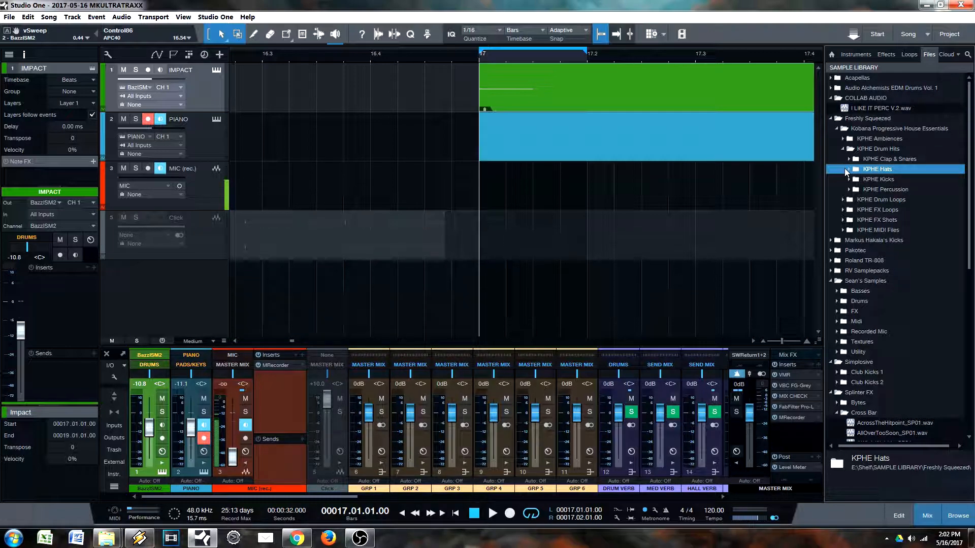
left_click(850, 190)
left_click(850, 189)
left_click(850, 180)
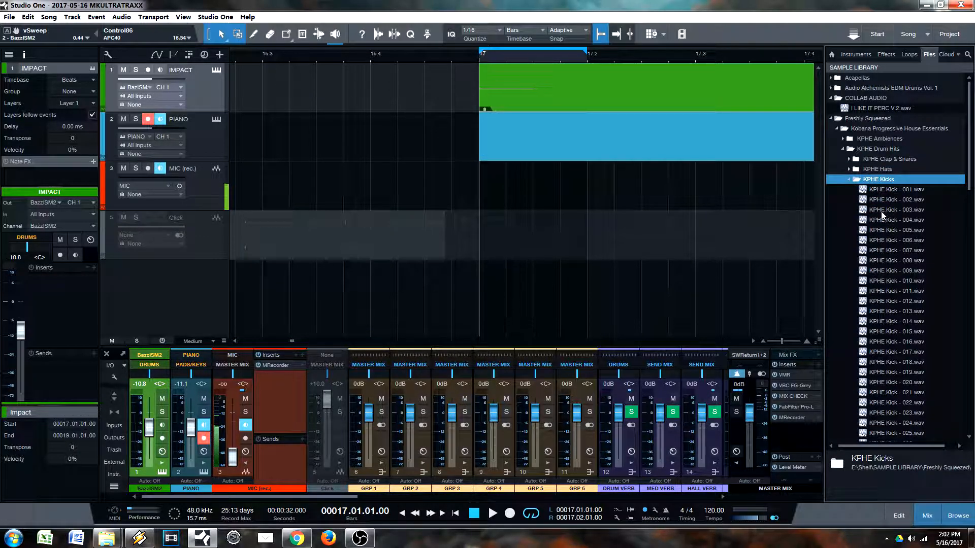
left_click(901, 261)
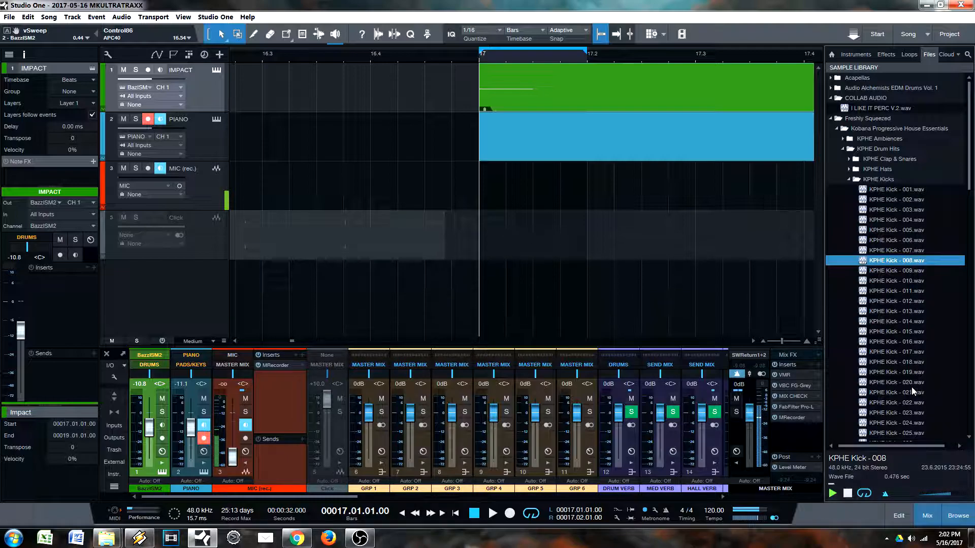
left_click(896, 271)
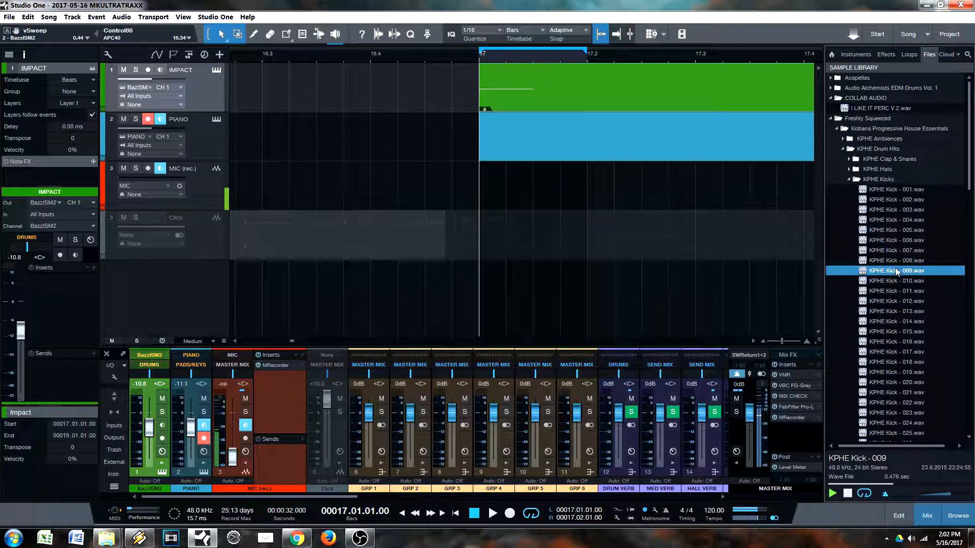
Collapse Freshly Squeezed and audition kick samples in the AA_Dance_Kicks folder of Audio Alchemists EDM Drums Vol. 1.
left_click(831, 119)
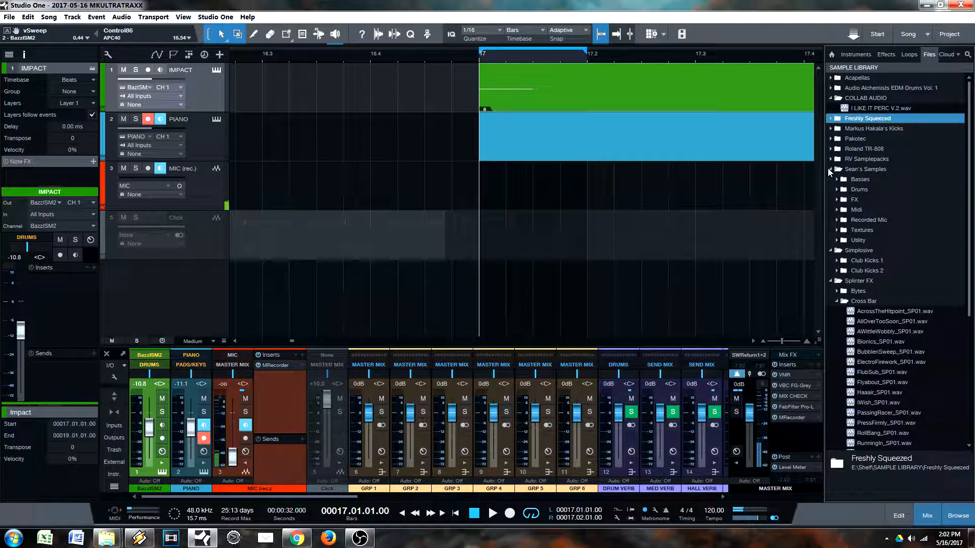
left_click(831, 88)
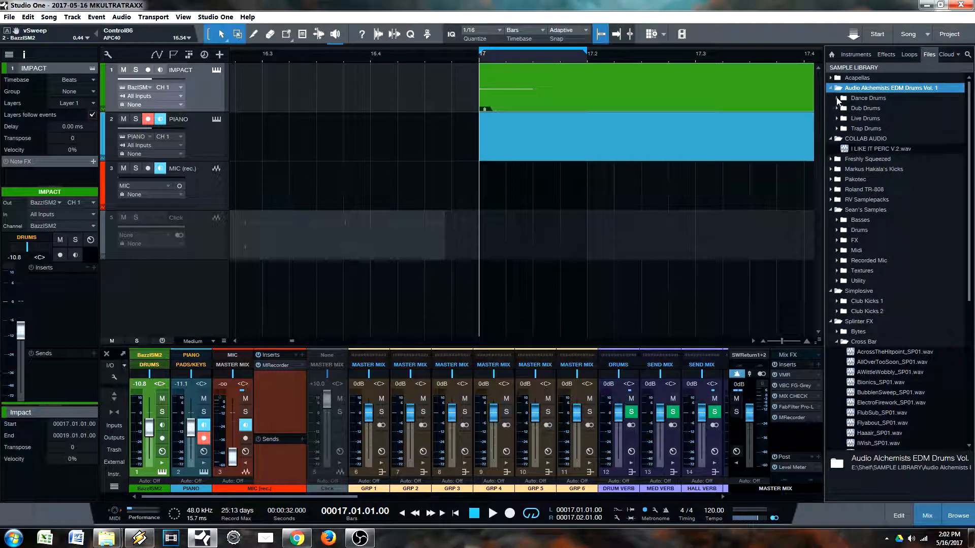
left_click(836, 98)
left_click(844, 138)
left_click(892, 149)
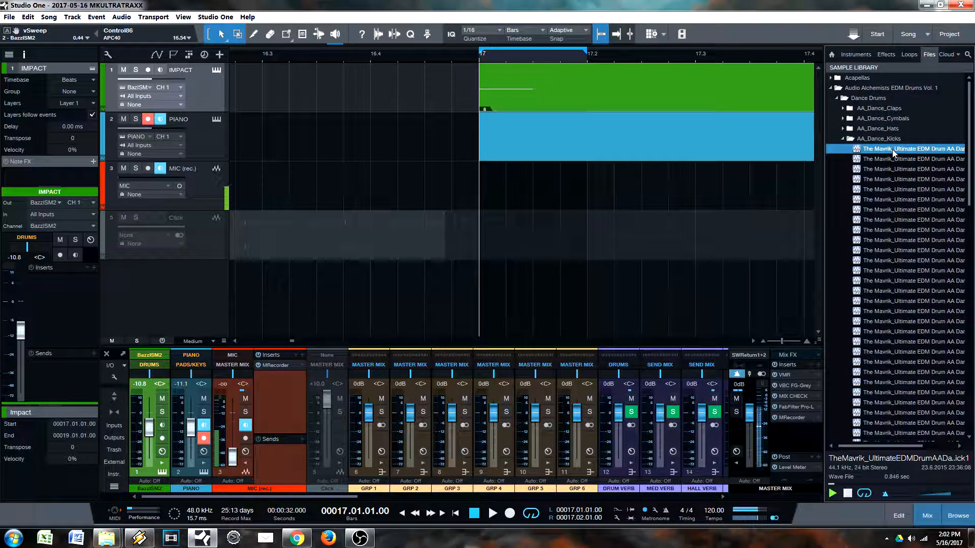
left_click(891, 160)
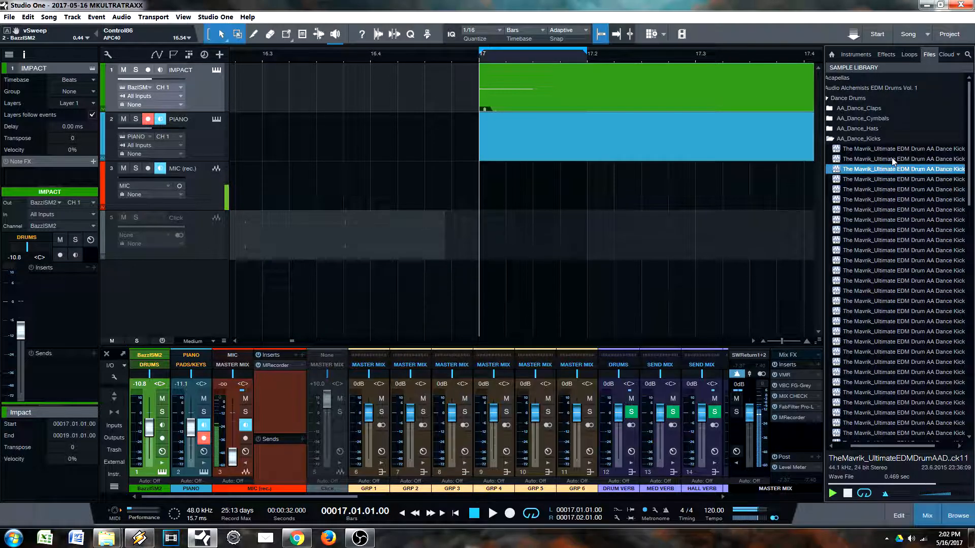
Preview the AA Dance Kick 10 sample again to compare it with the synthesized kick.
key("space")
key("space")
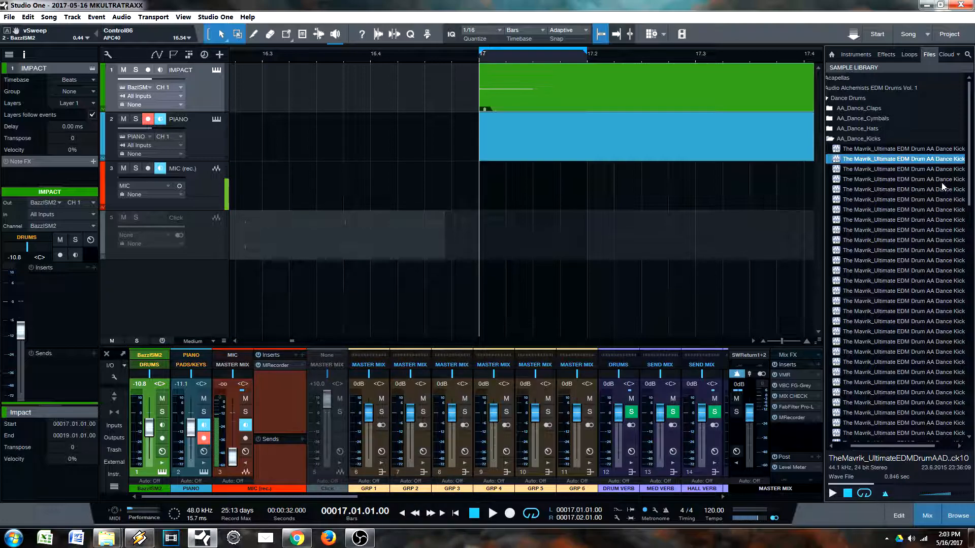
left_click(885, 159)
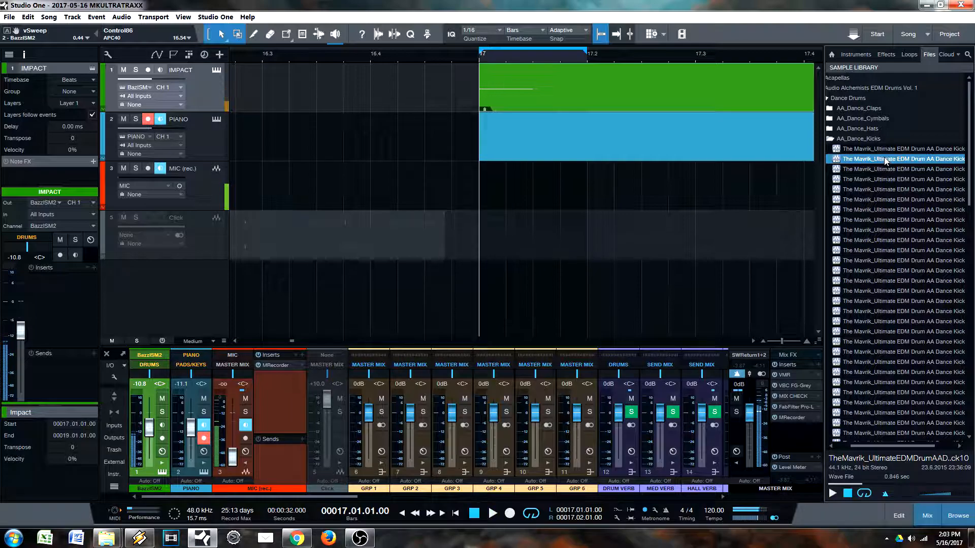
left_click_drag(896, 162, 884, 203)
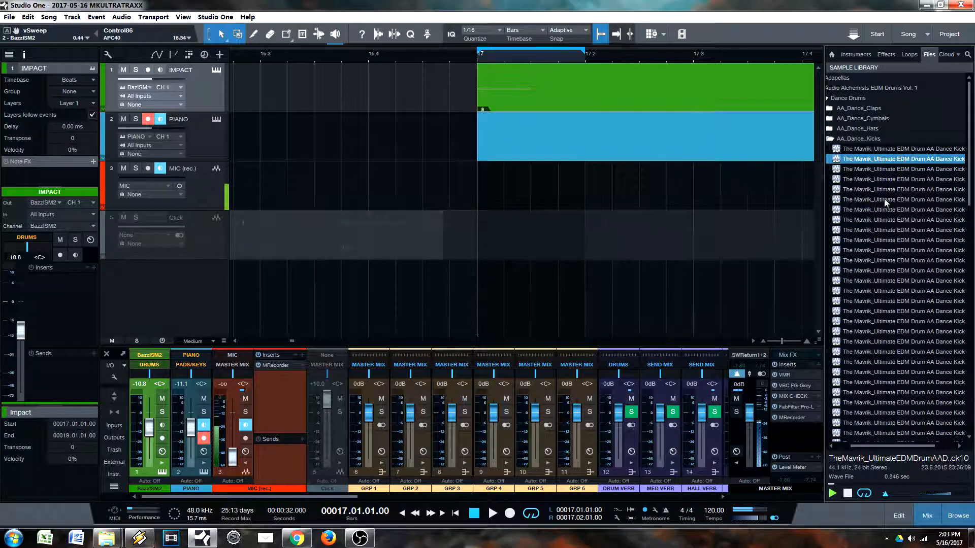
Place the AA Dance Kick 10 sample on a new track at bar 17 below IMPACT and trim its end to 17.01.03.41.
left_click_drag(855, 160, 883, 205)
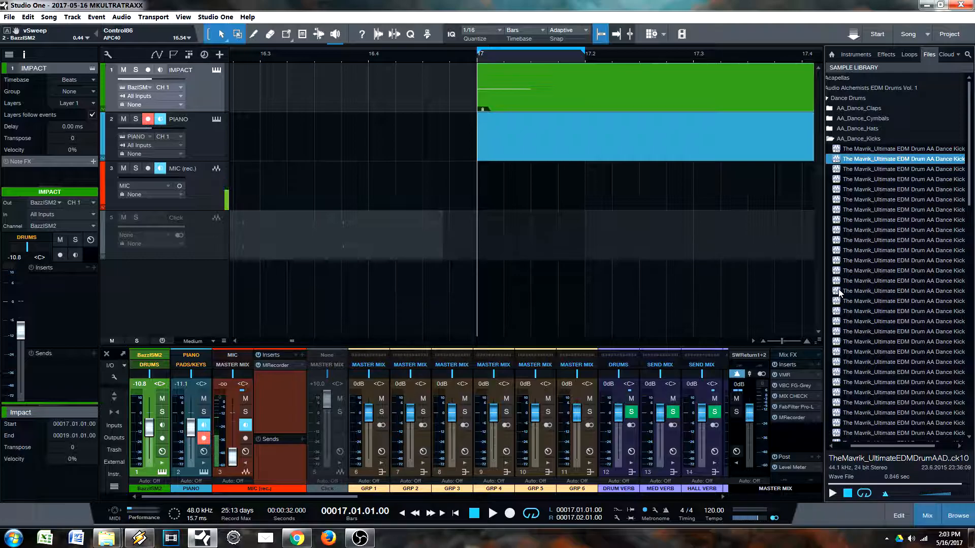
left_click_drag(861, 162, 494, 111)
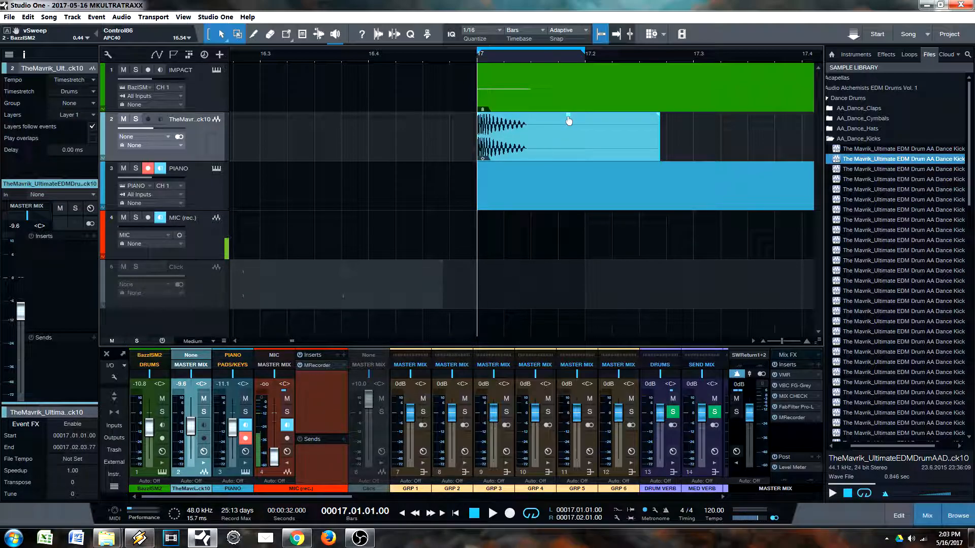
left_click_drag(662, 135, 585, 135)
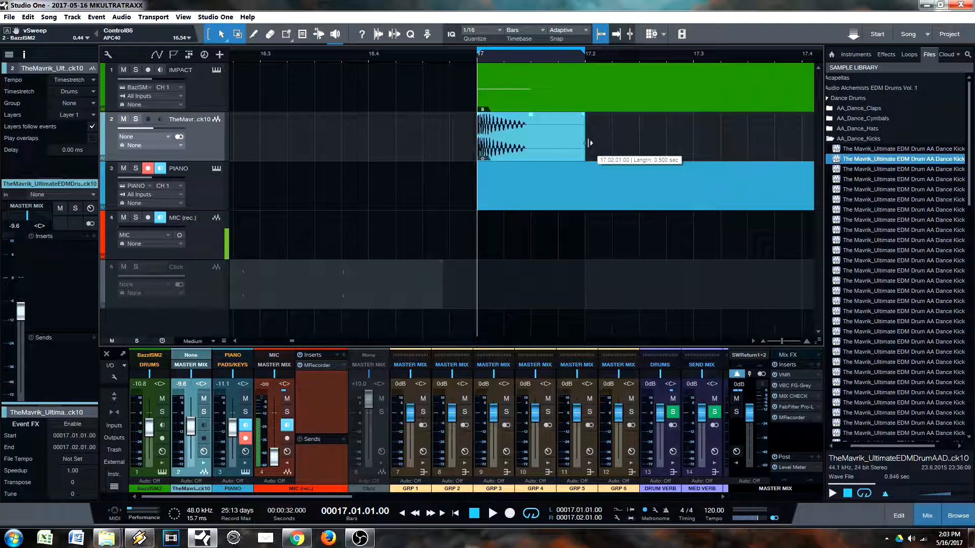
left_click_drag(525, 53, 524, 77)
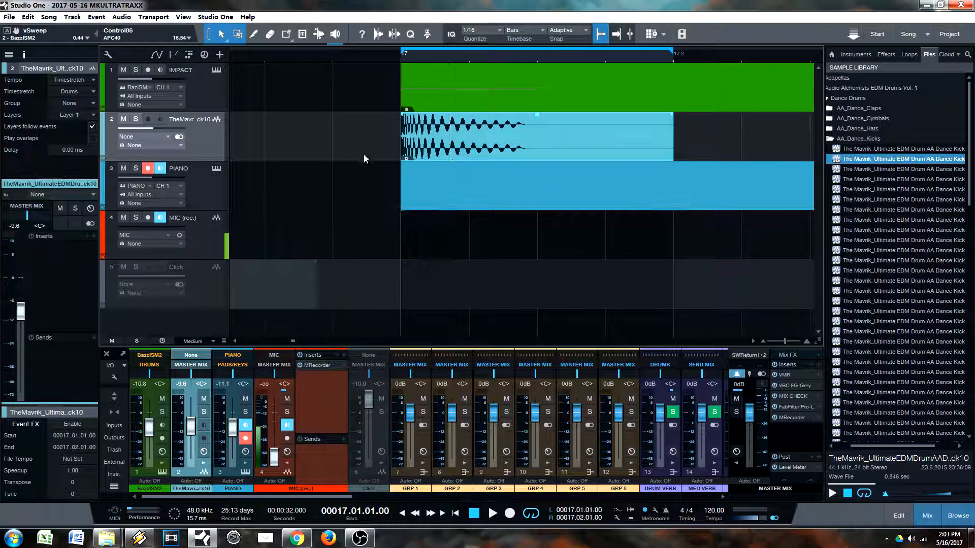
left_click_drag(201, 162, 202, 208)
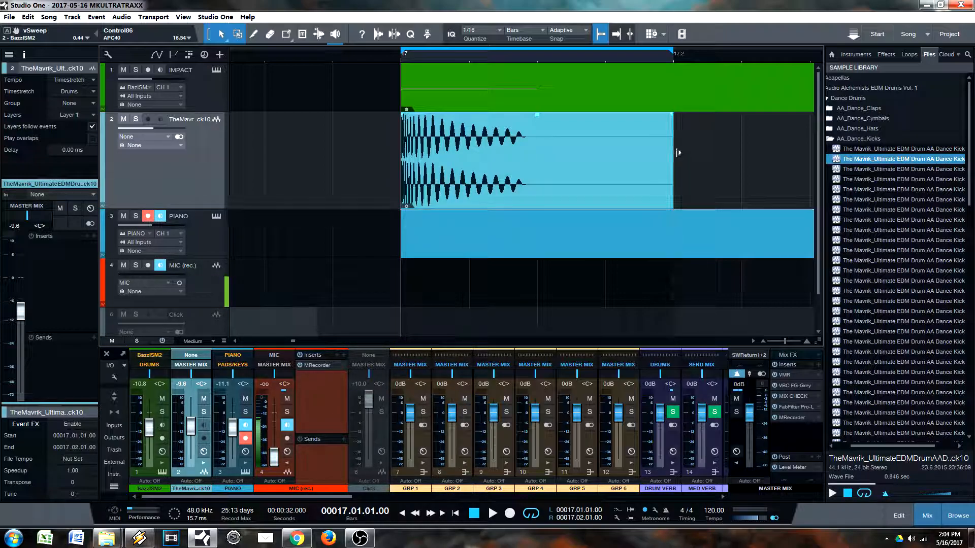
left_click_drag(673, 153, 564, 161)
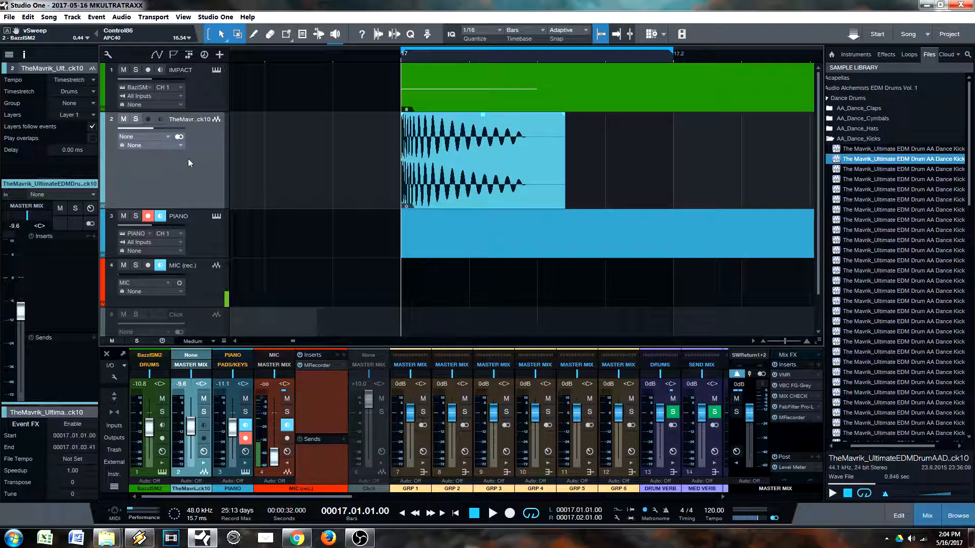
During playback, give the kick sample a long exponential fade-out and lower its track volume to -14.9 dB.
key("space")
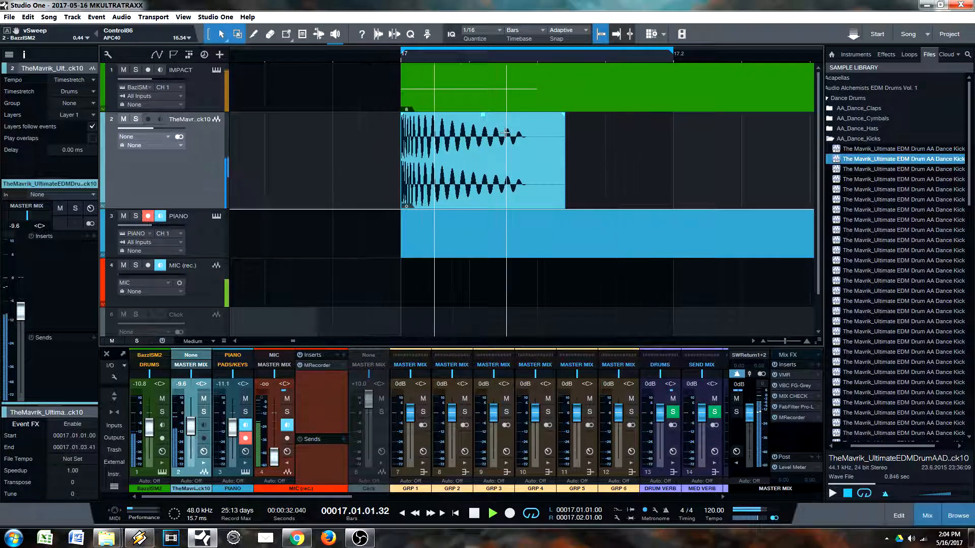
left_click_drag(560, 117, 427, 147)
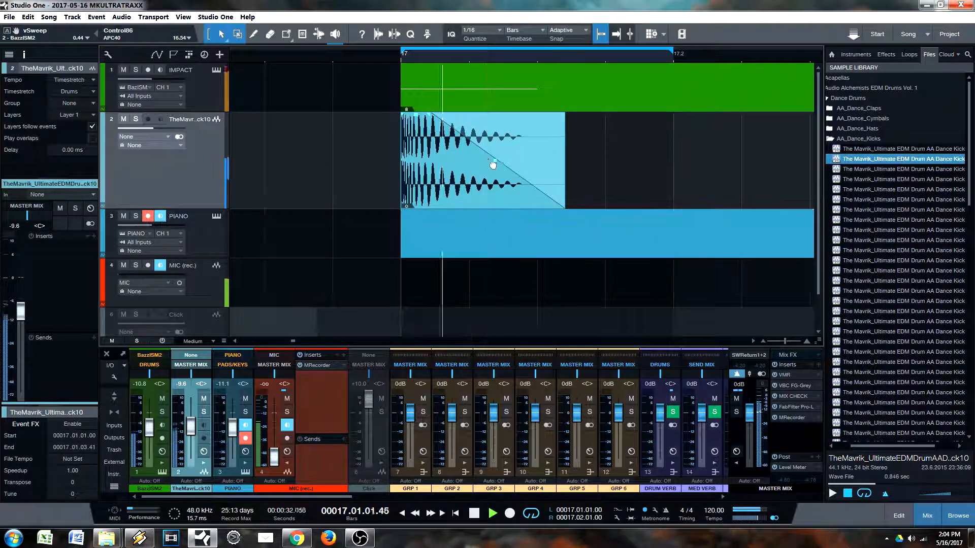
left_click_drag(492, 163, 489, 180)
left_click_drag(139, 128, 135, 130)
key("space")
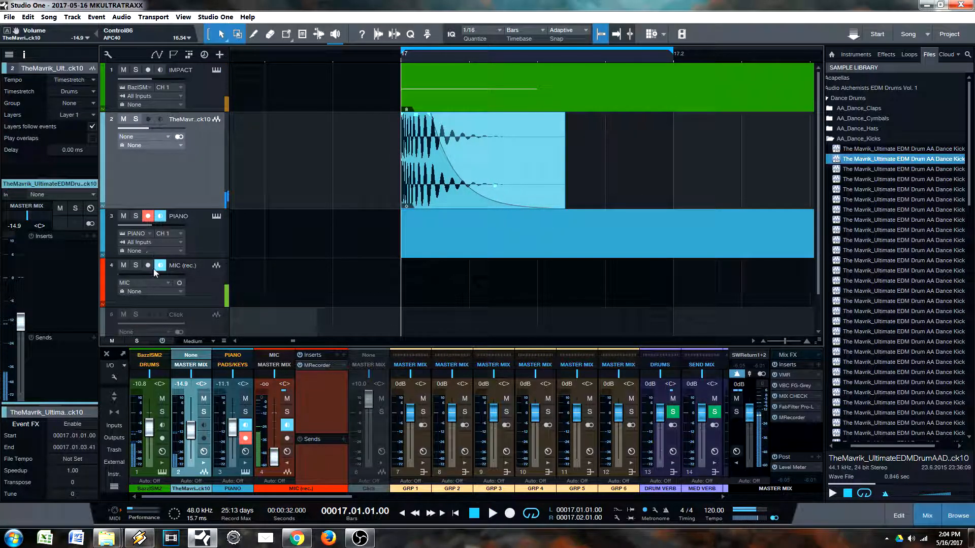
Insert the EQuilibrium equalizer on the kick sample's track.
left_click(93, 236)
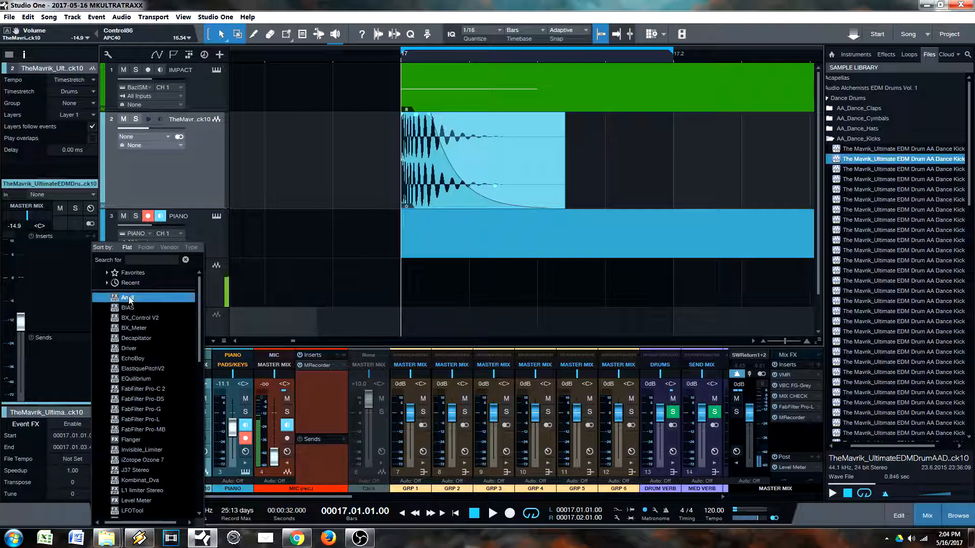
left_click(80, 233)
left_click(93, 236)
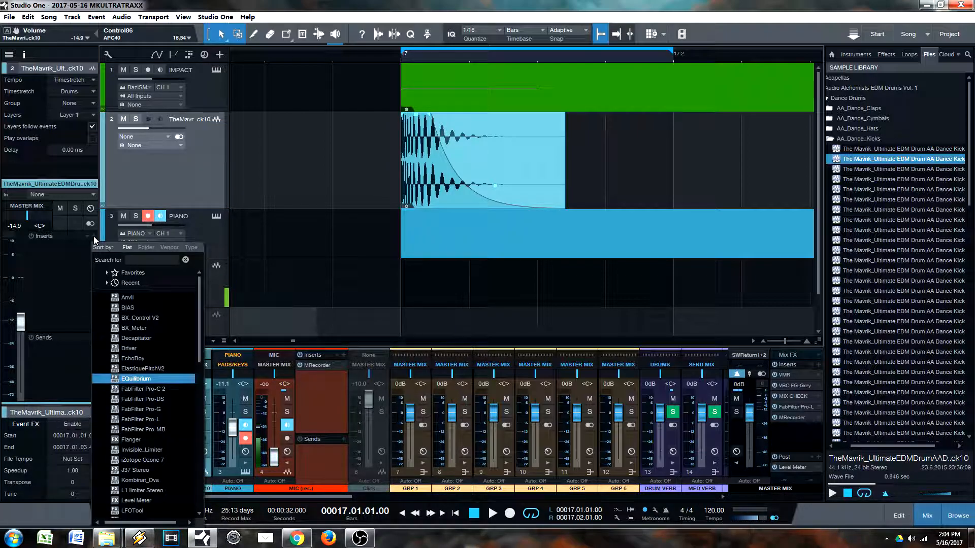
key("Return")
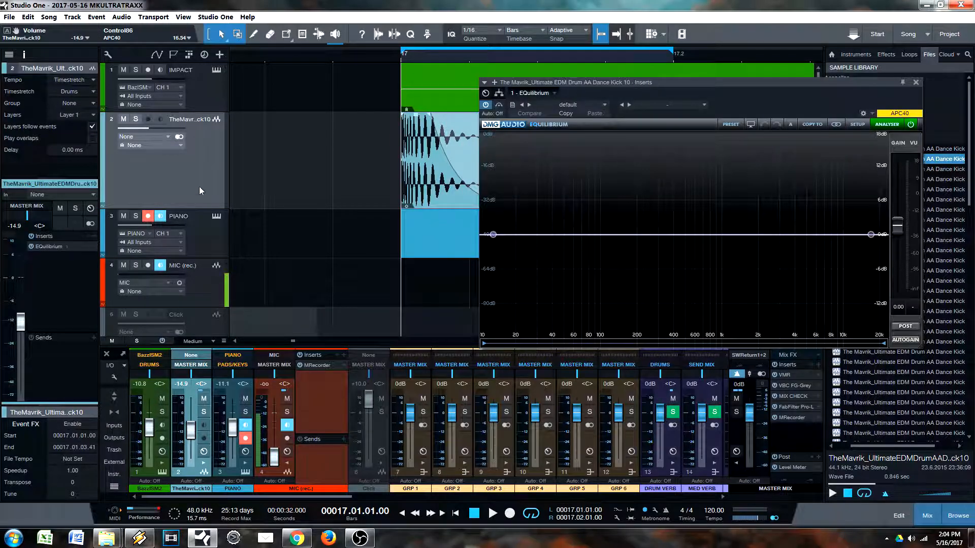
Rename the kick sample's track as top and the IMPACT track as bottom kick.
double_click(192, 120)
type("top")
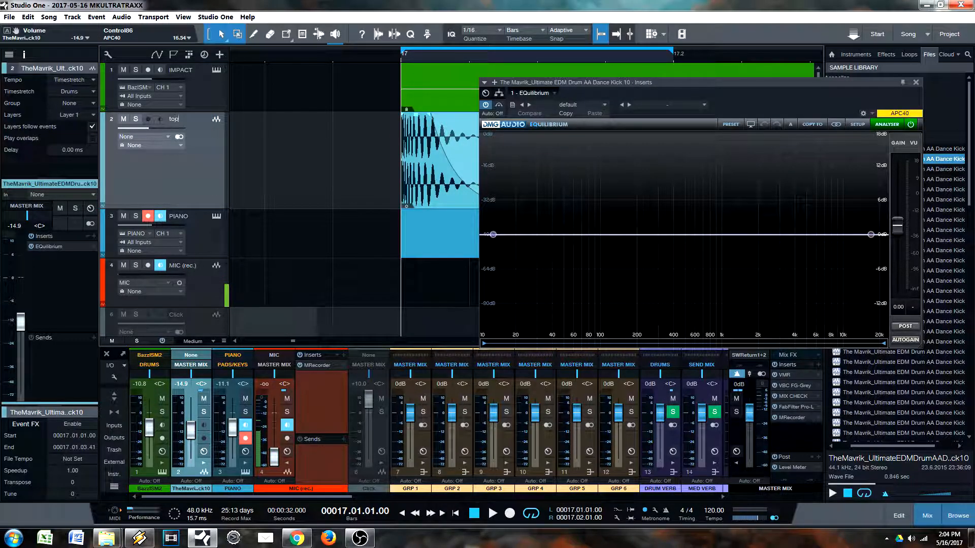
key("Return")
double_click(188, 70)
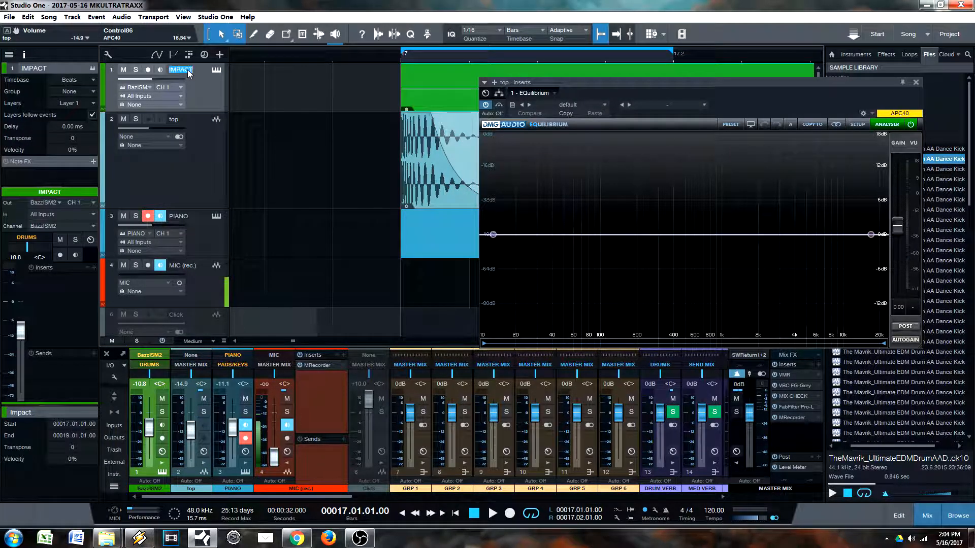
type("kick")
key("Return")
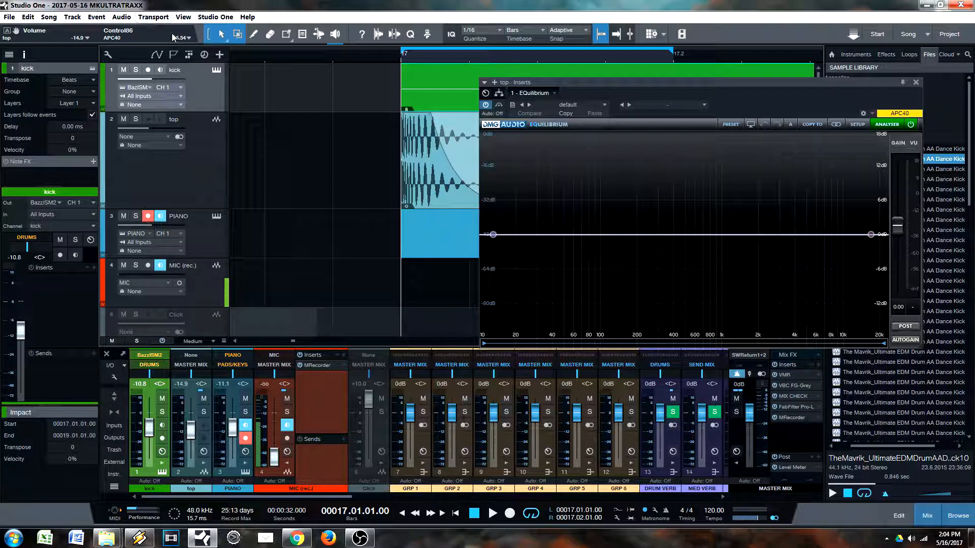
type("bottom kick")
key("Return")
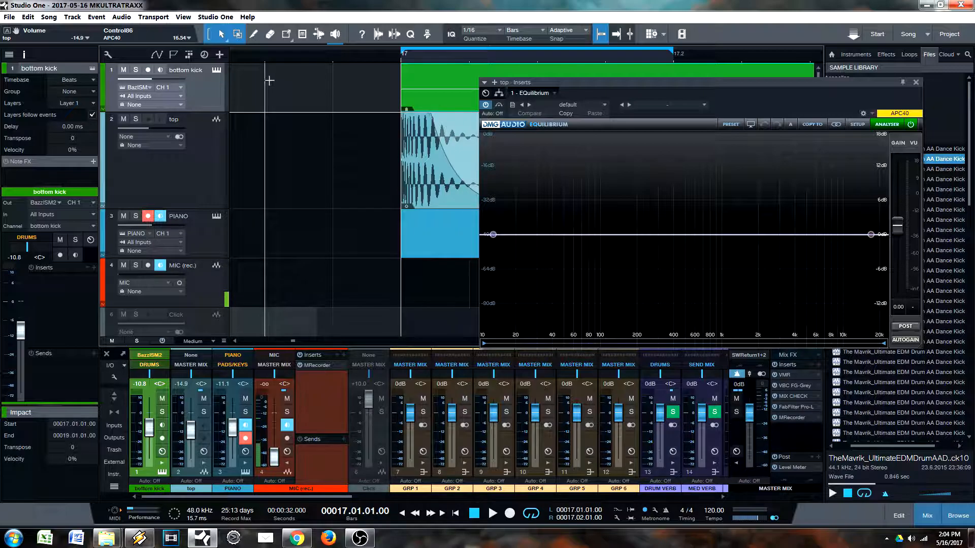
Lower fStart to 3160 Hz in the bottom kick track's BazzISM2 instrument and close its window.
left_click(216, 69)
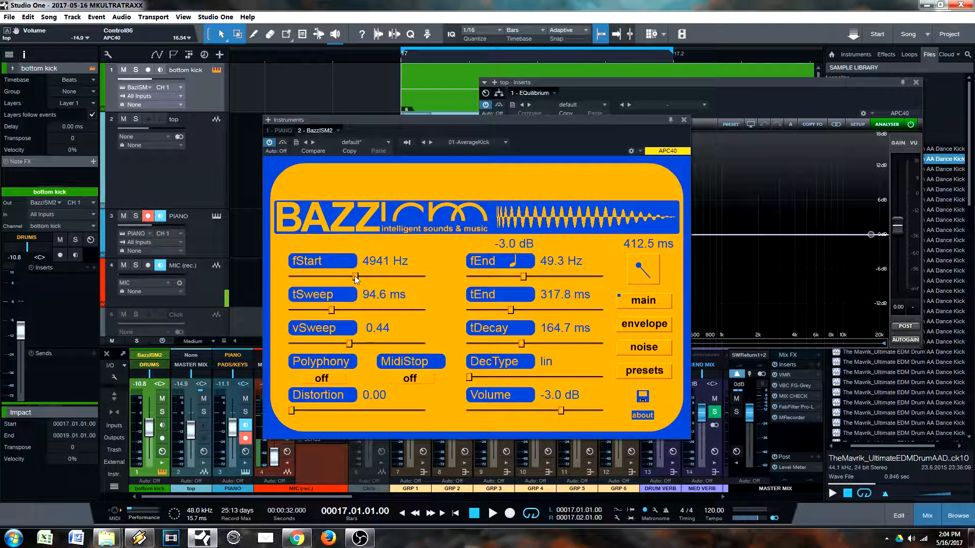
left_click_drag(355, 277, 333, 276)
left_click(682, 120)
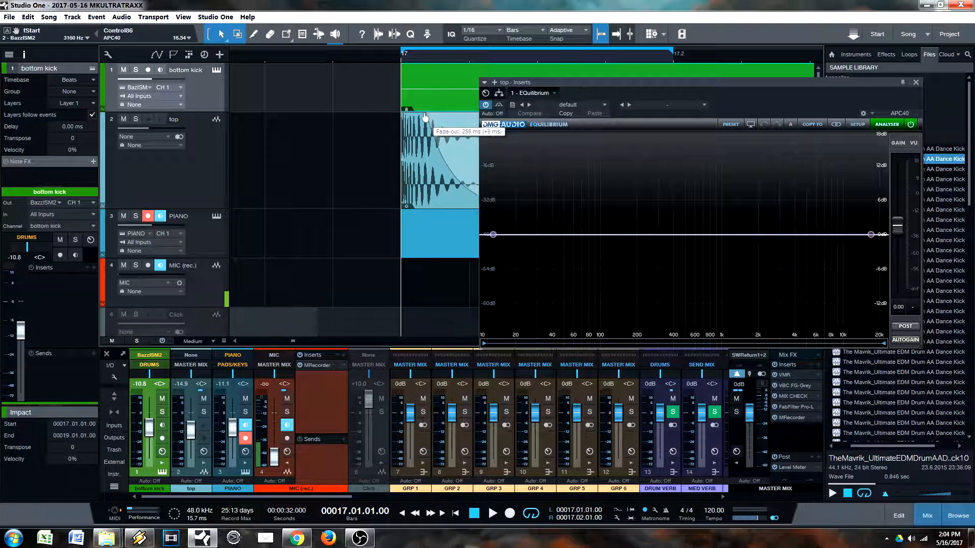
Enable the high-pass band in the top track's EQuilibrium and set its cutoff to about 449 Hz.
left_click(494, 235)
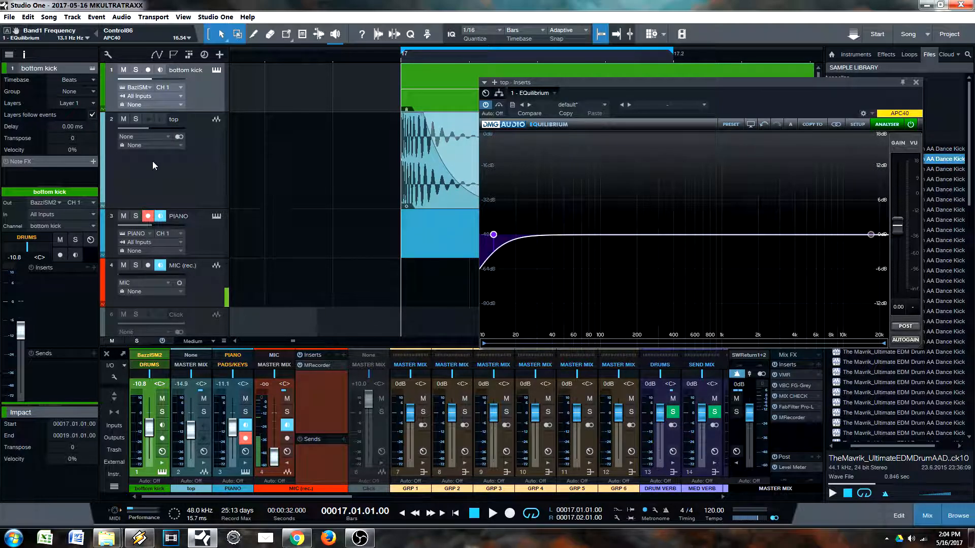
left_click(175, 169)
left_click_drag(493, 235, 591, 234)
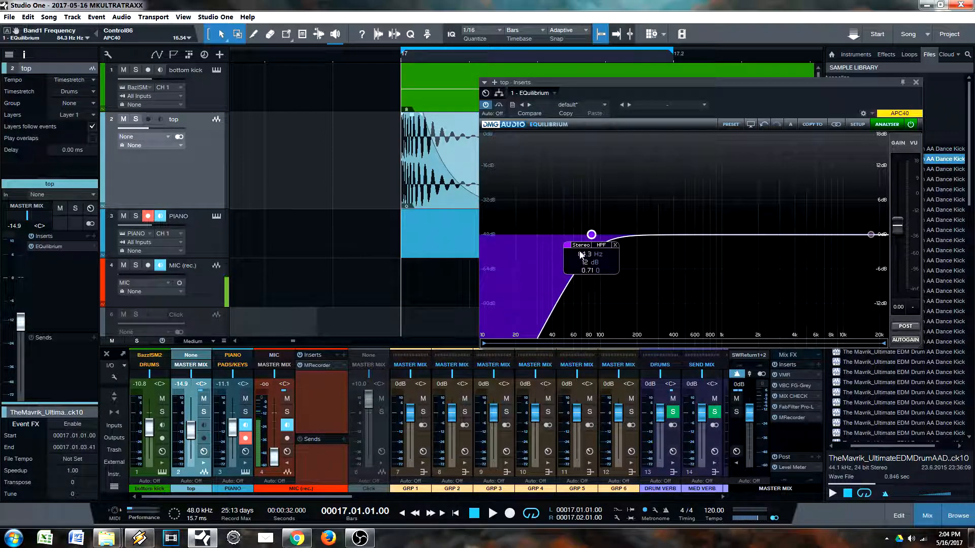
left_click_drag(587, 259, 673, 256)
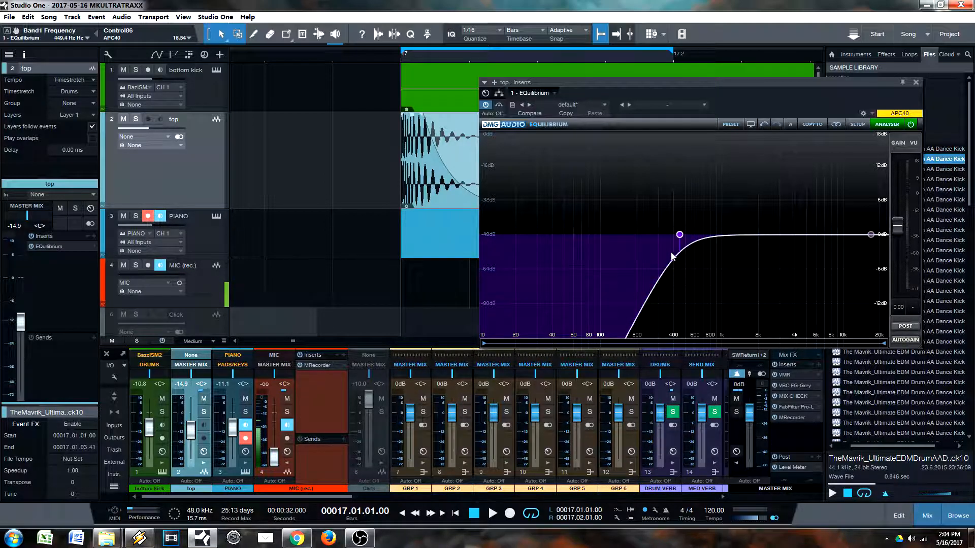
Set the top track's volume to -15.6 dB and, during playback, raise the EQuilibrium high-pass cutoff to about 916 Hz.
left_click_drag(151, 129, 148, 129)
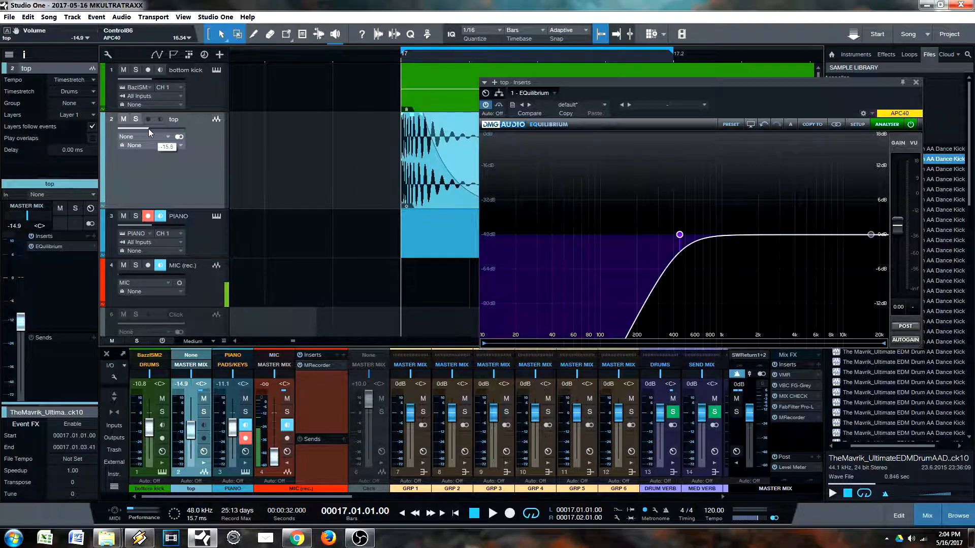
key("space")
left_click_drag(679, 234, 716, 234)
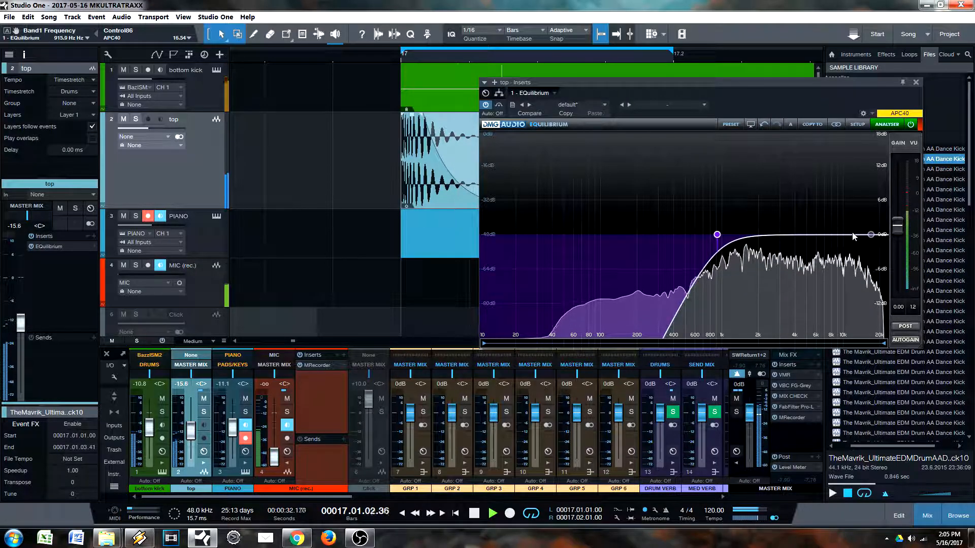
key("space")
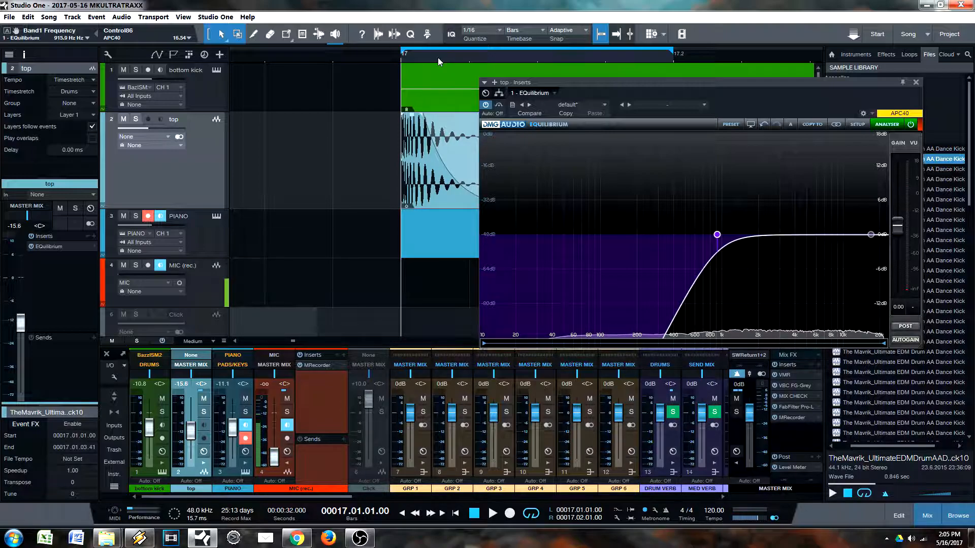
Lengthen the top sample's fade-out to start closer to the transient and steepen its exponential curve while listening.
left_click_drag(438, 58, 429, 88)
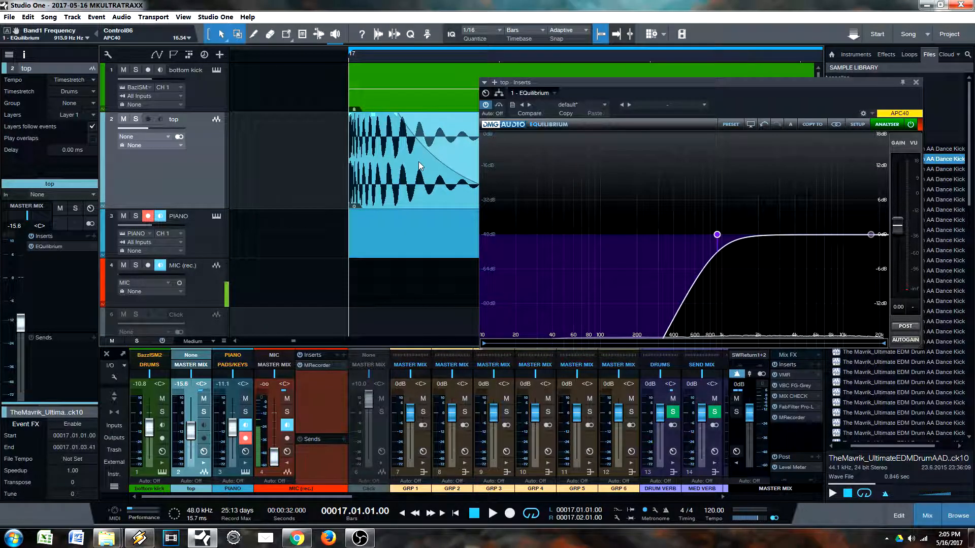
key("space")
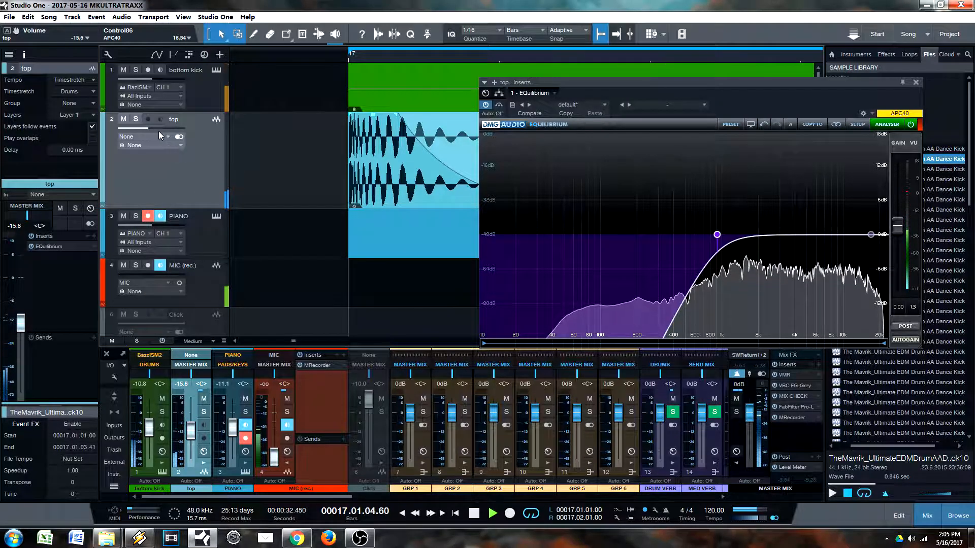
left_click_drag(395, 113, 367, 114)
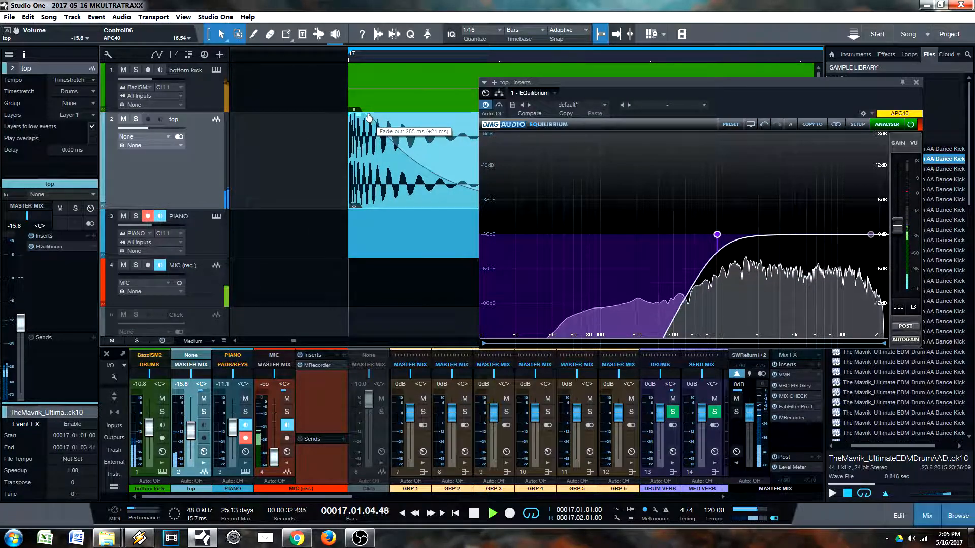
key("Escape")
mouse_move(537, 186)
left_mouse_down()
mouse_move(539, 211)
mouse_move(549, 139)
mouse_move(546, 201)
left_mouse_up()
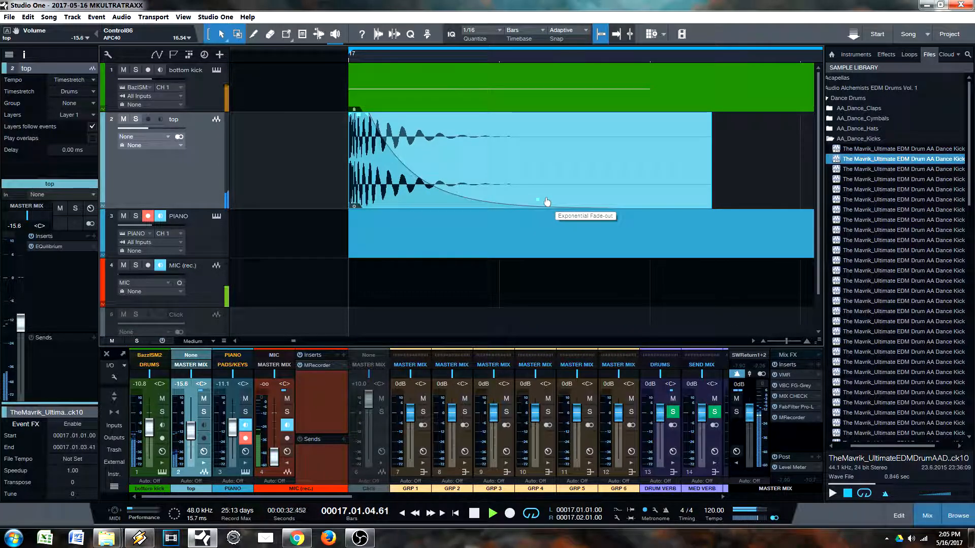
key("space")
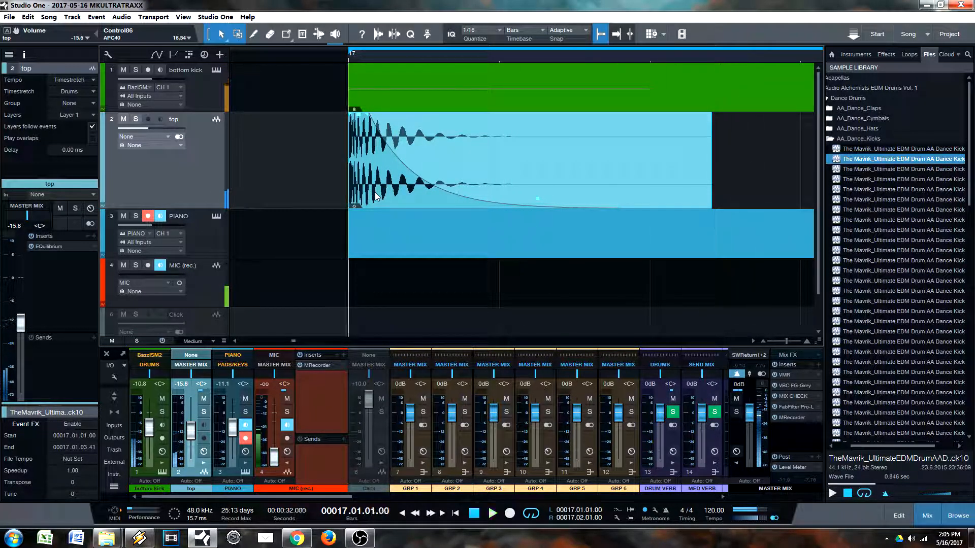
Change the top track's timestretch mode to Audio Bend - elastique Pro.
left_click(80, 79)
left_click(78, 77)
left_click(76, 91)
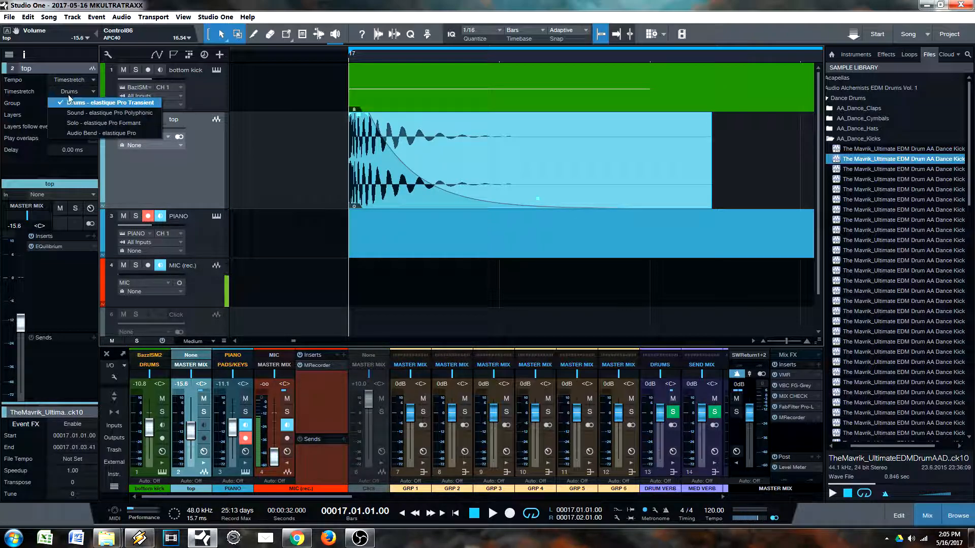
left_click(101, 134)
Transpose the kick sample event on the top track to -1 while listening to playback.
right_click(372, 181)
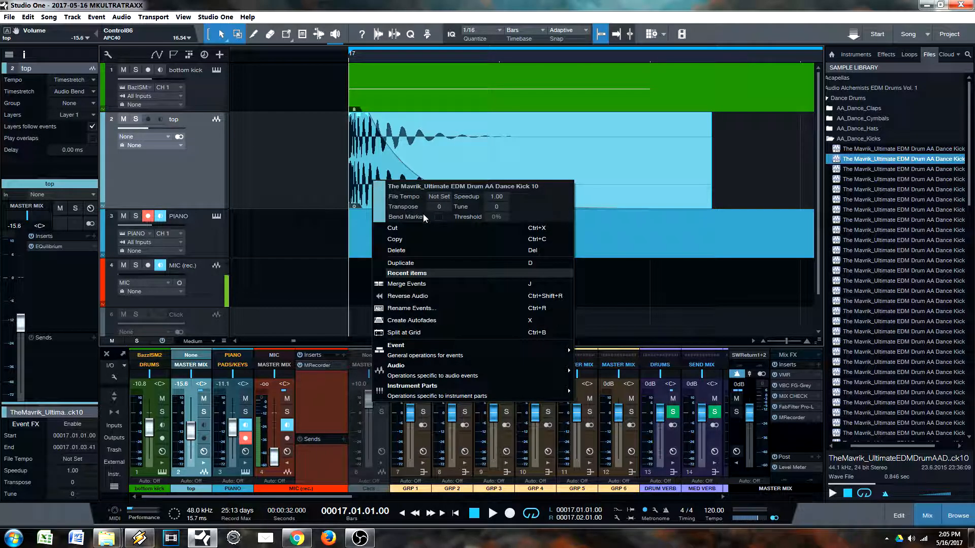
left_click(443, 209)
right_click(401, 193)
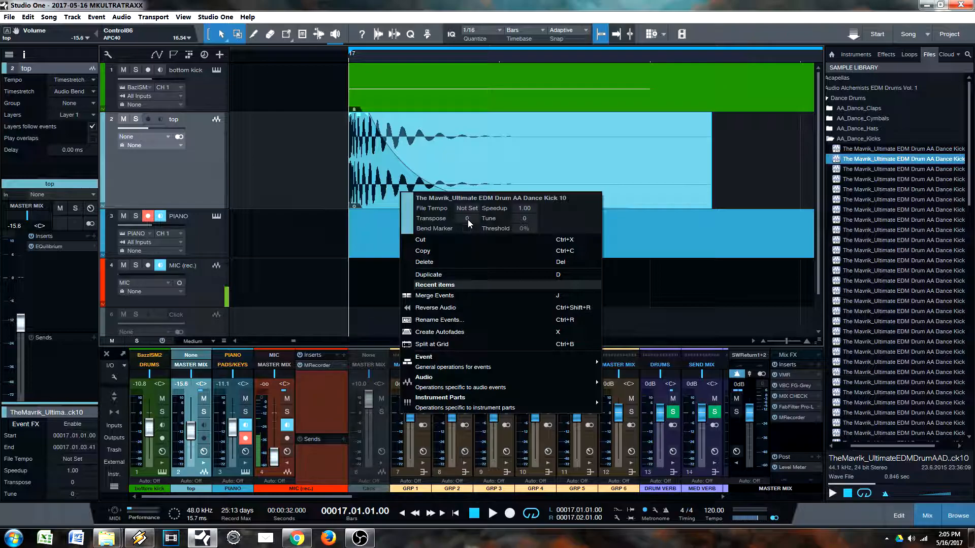
key("Escape")
key("space")
right_click(381, 187)
scroll(448, 213, "down", 1)
scroll(449, 213, "down", 1)
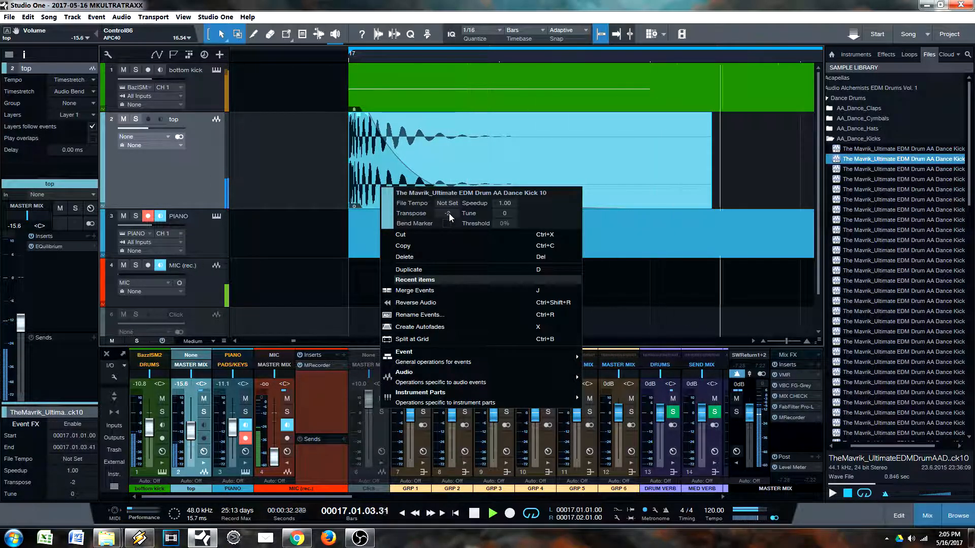
scroll(448, 213, "up", 1)
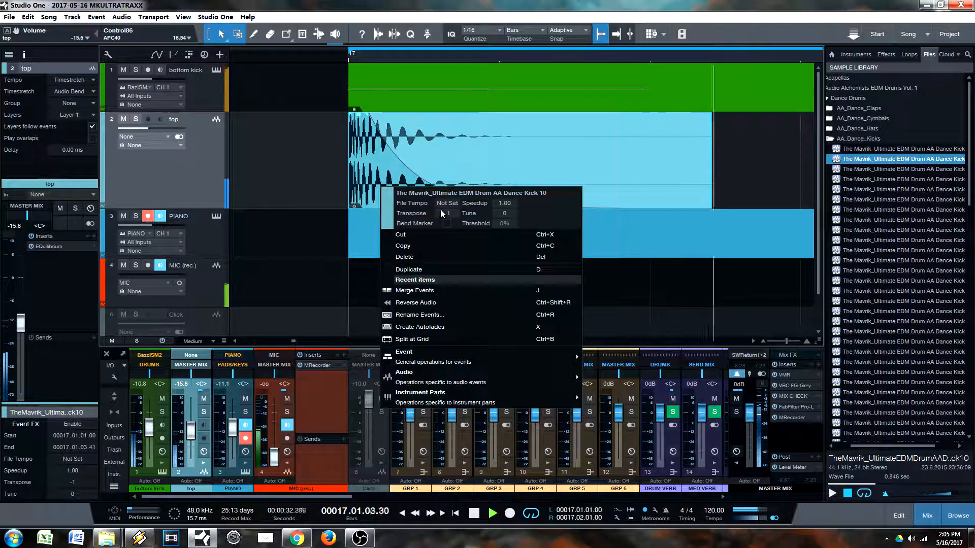
Set the top track's timestretch mode to Drums - elastique Pro Transient and return the kick sample event's transpose to 0.
left_click(73, 92)
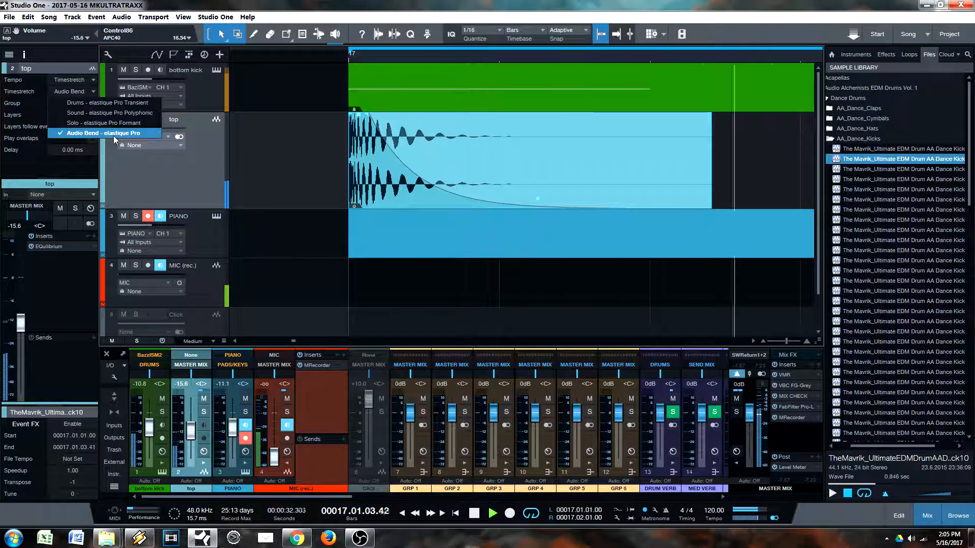
left_click(107, 102)
right_click(382, 187)
scroll(452, 212, "up", 1)
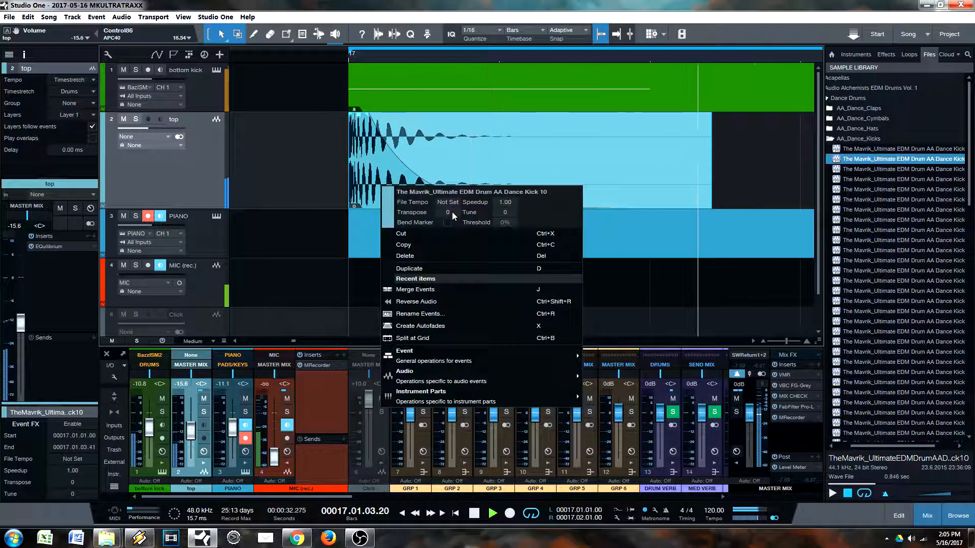
Try adjusting the kick sample event's fine tuning, reset the tune to 0 and stop playback.
mouse_move(505, 215)
left_mouse_down()
mouse_move(510, 232)
mouse_move(507, 215)
left_mouse_up()
left_click(508, 213, "ctrl")
left_click(562, 213)
key("space")
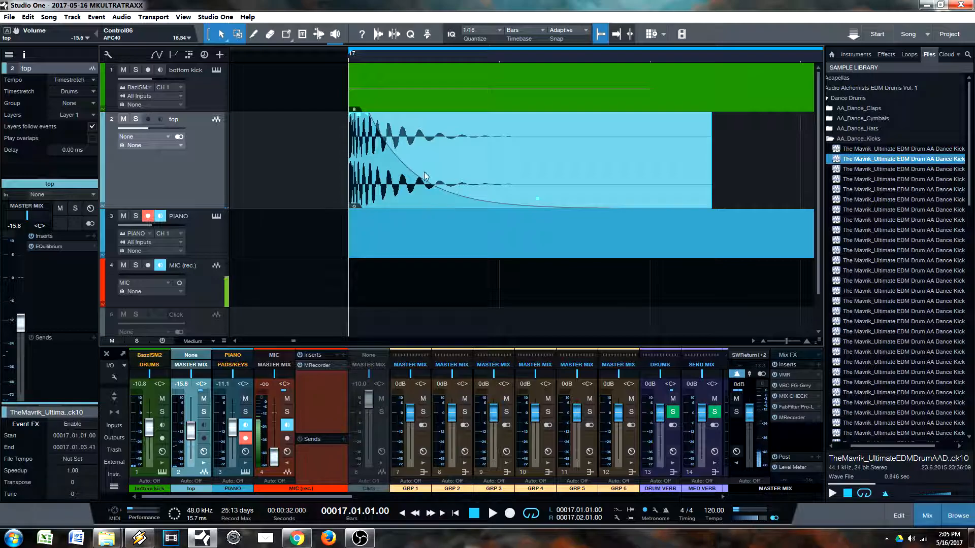
Open the bottom kick track's BazzISM2 editor and move it clear of the top sample's transient in the arrangement.
scroll(398, 51, "down", 2)
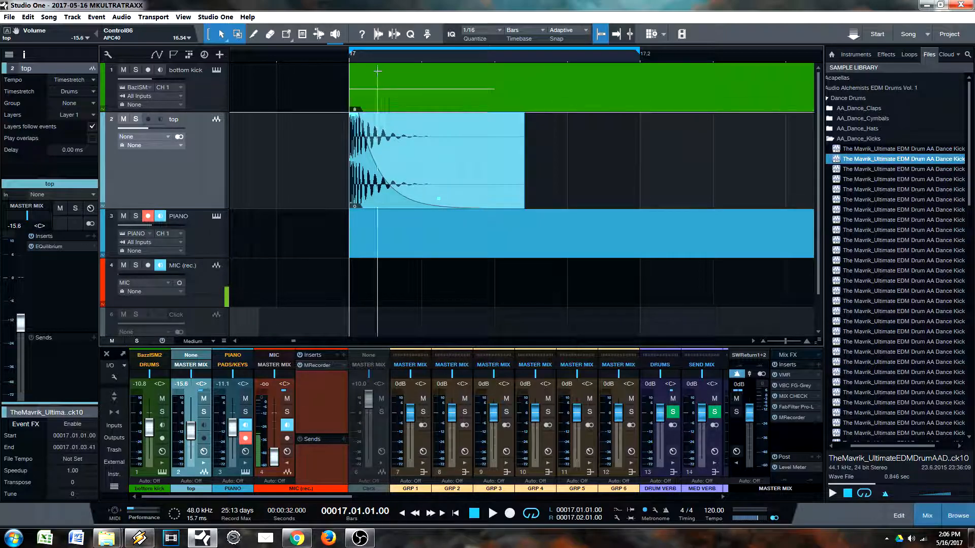
left_click(217, 70)
left_click_drag(537, 120, 754, 84)
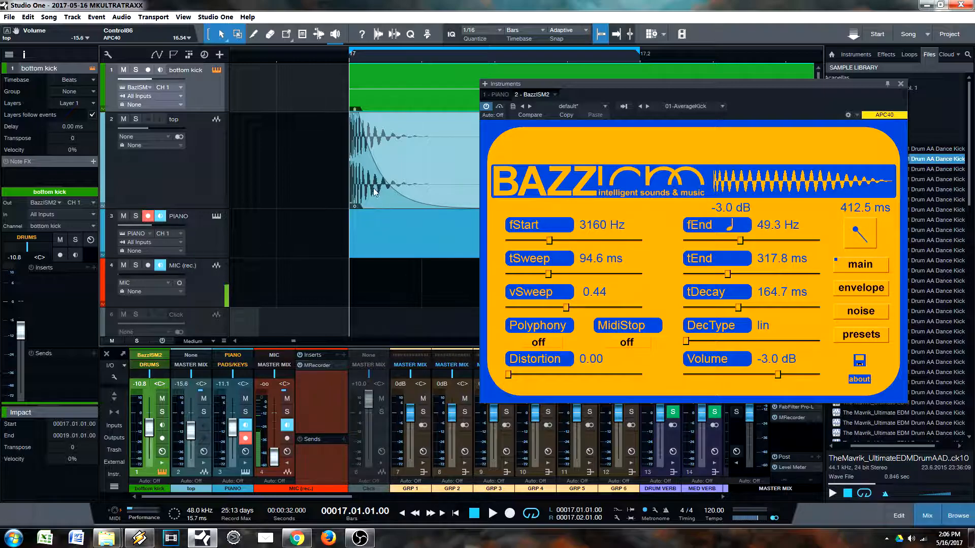
Solo the top track and audition its kick sample on its own.
left_click(357, 158)
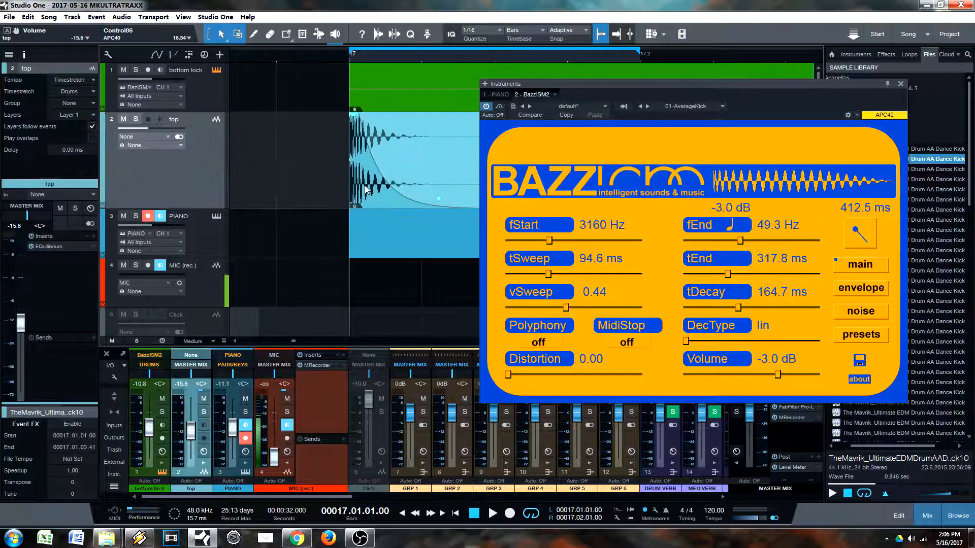
left_click(136, 118)
key("space")
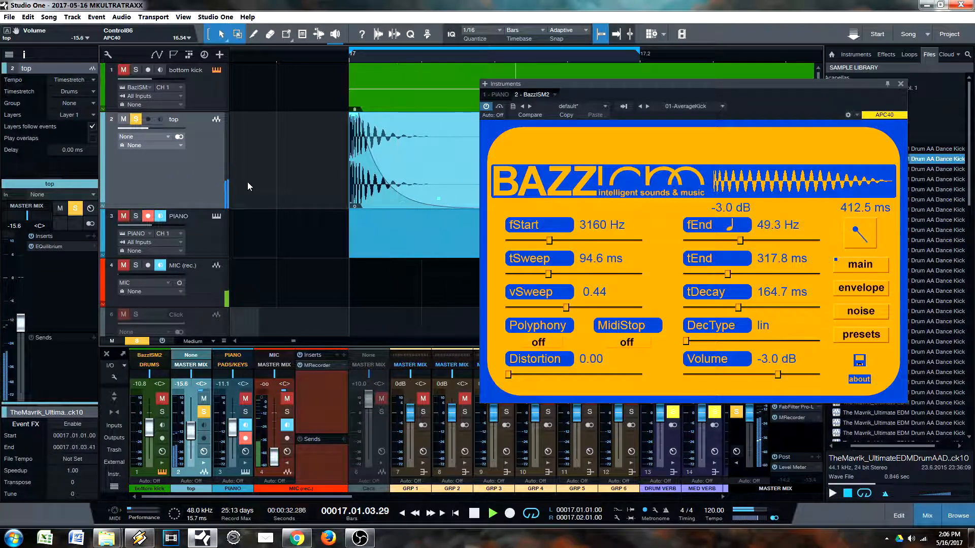
key("space")
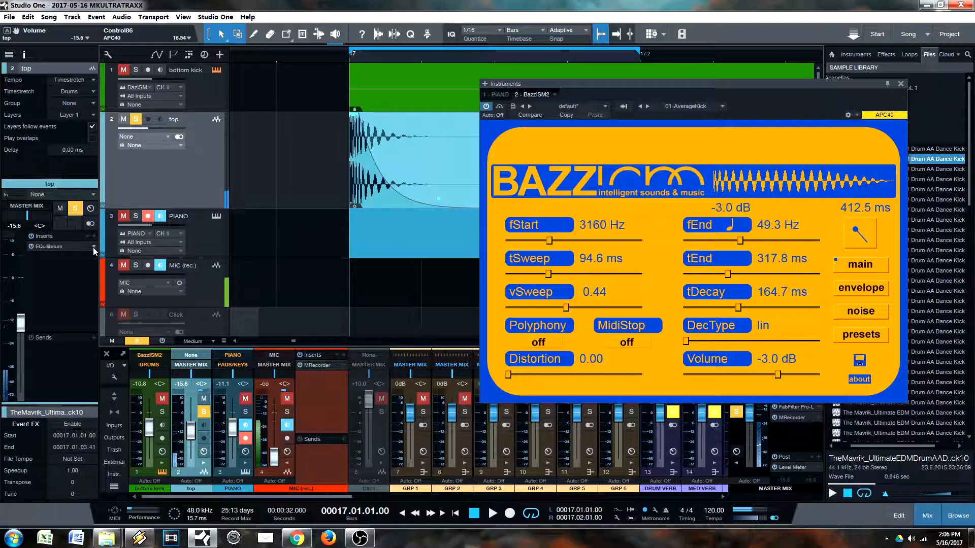
Insert SPL Transient Designer after EQuilibrium on the top track.
left_click(93, 237)
key("t")
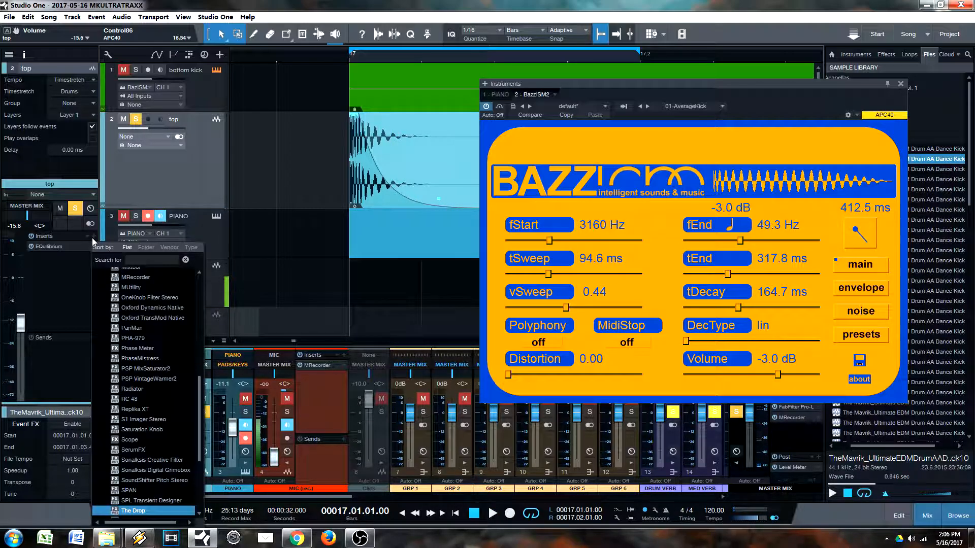
key("Up")
key("Return")
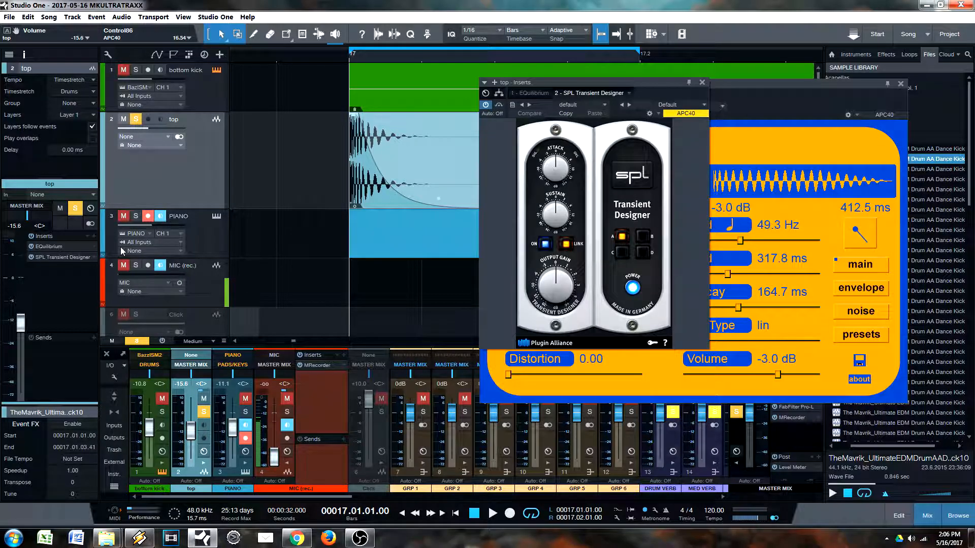
Boost the Transient Designer's attack past 3.78 dB and, during playback, lower its sustain to about -11.28 dB.
left_click(365, 197)
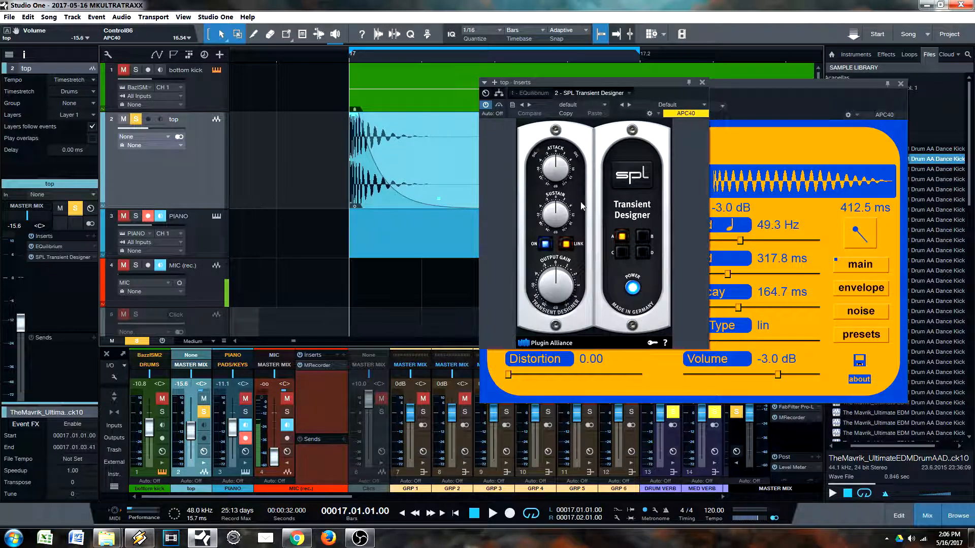
left_click_drag(556, 169, 557, 163)
left_click(363, 193)
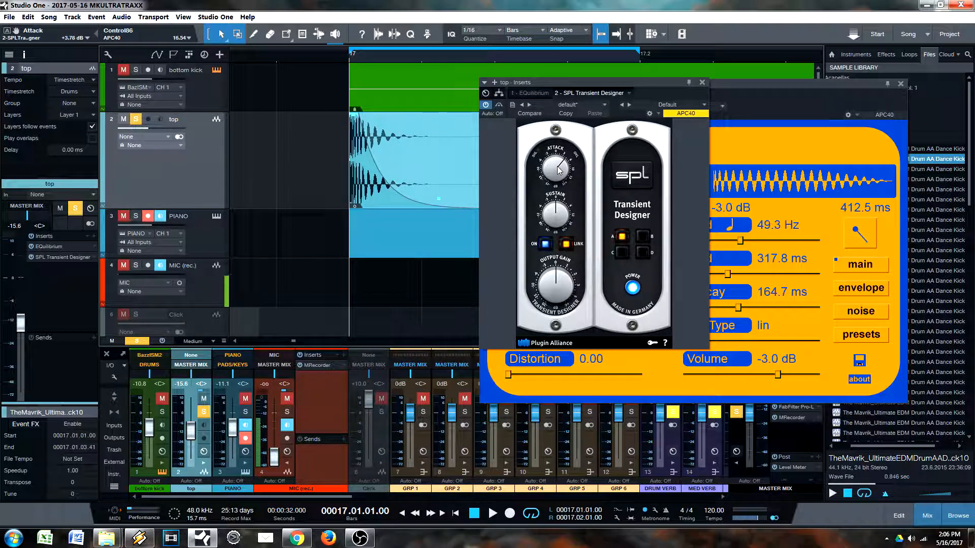
key("space")
left_click_drag(556, 173, 557, 171)
left_click_drag(560, 216, 564, 235)
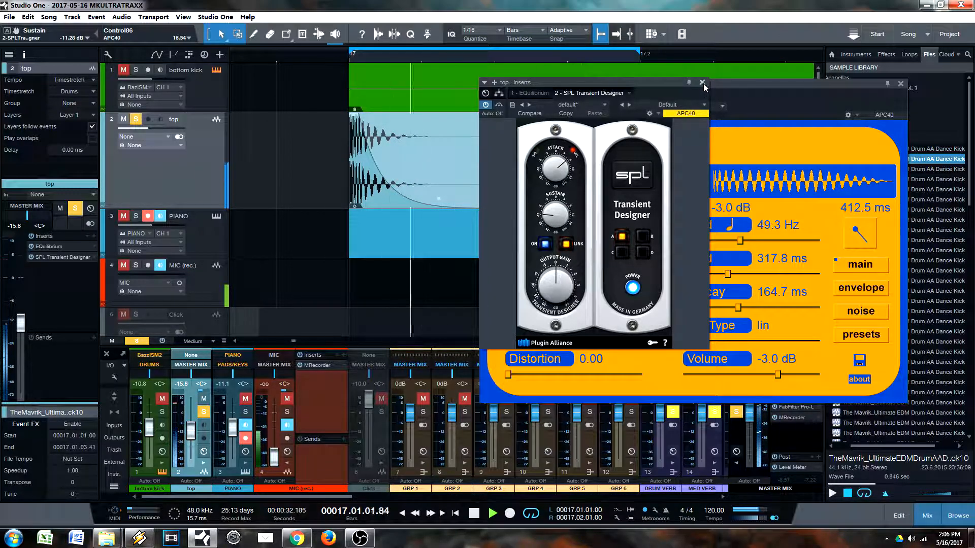
key("space")
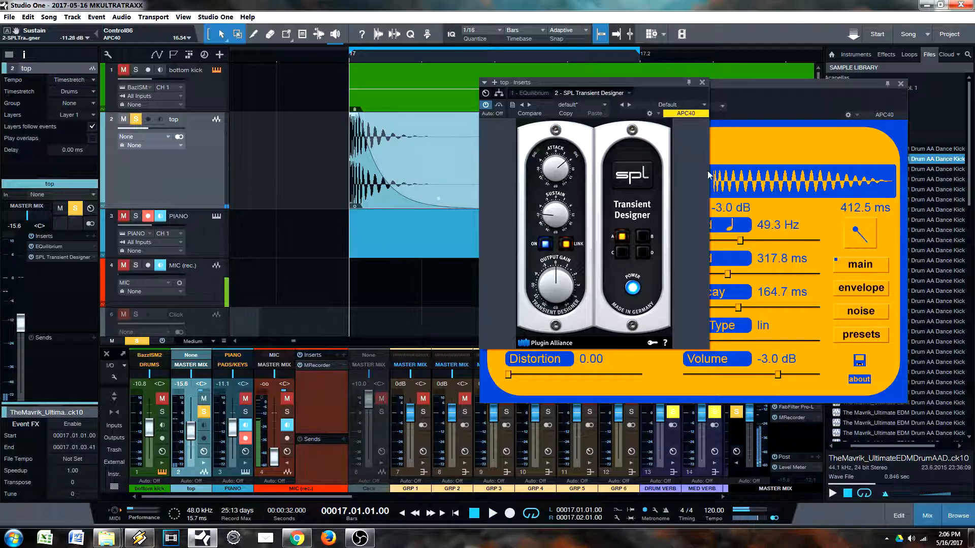
Close the Transient Designer and solo the bottom kick together with the top track during playback.
left_click(702, 82)
key("space")
left_click(123, 69)
left_click(135, 70)
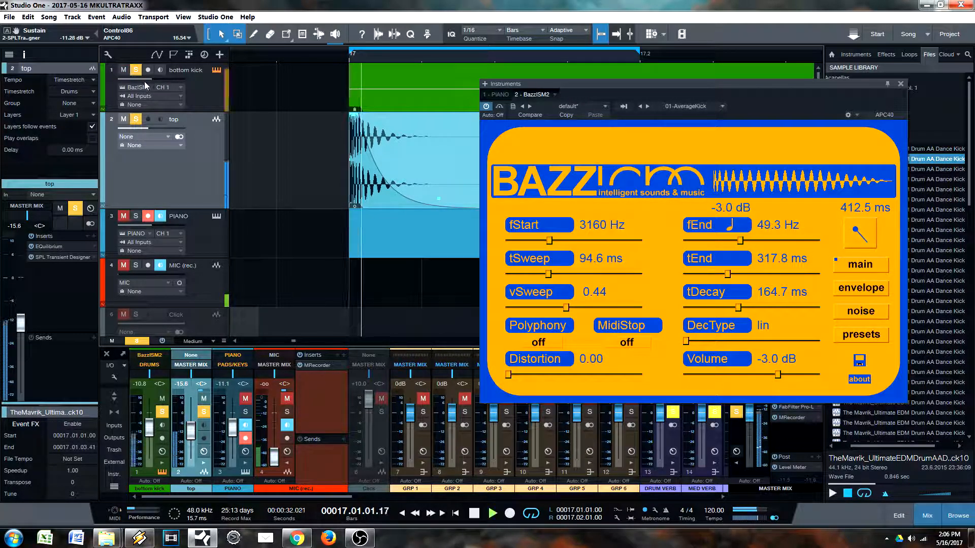
Reopen the top track's Transient Designer, reduce the attack to about 1.62 dB and raise the sustain while both layers play.
left_click(50, 258)
left_click_drag(556, 168, 556, 181)
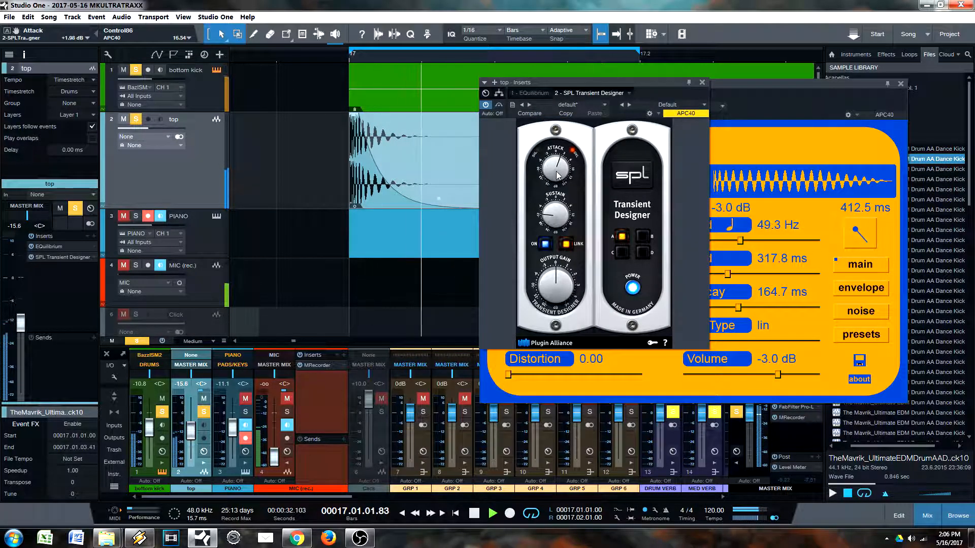
left_click_drag(555, 219, 563, 178)
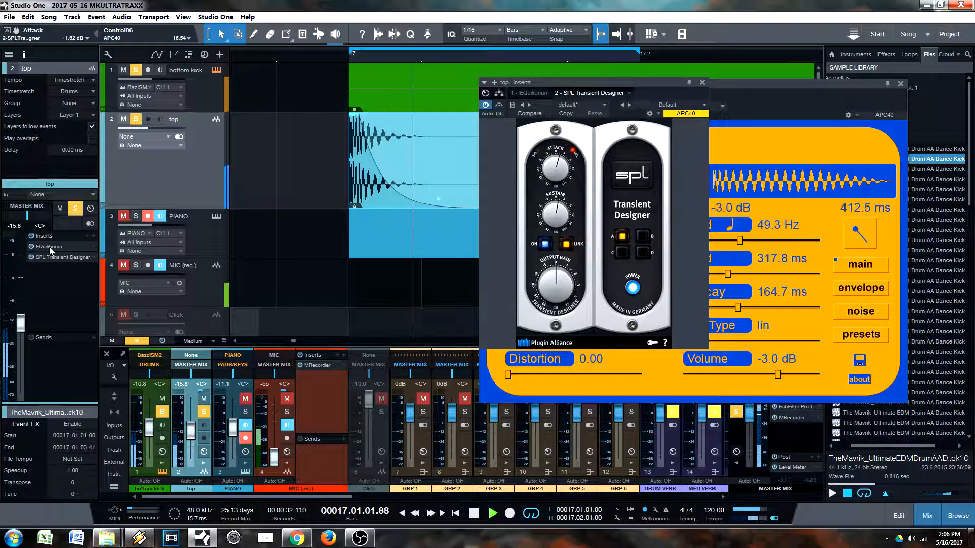
In the top track's EQuilibrium, cut the highs and dip about 2.5 dB near 3731 Hz, then close it and stop playback.
left_click(529, 93)
left_click_drag(807, 234, 859, 260)
mouse_move(799, 235)
left_mouse_down()
mouse_move(802, 213)
mouse_move(801, 233)
mouse_move(742, 231)
mouse_move(788, 234)
mouse_move(795, 258)
mouse_move(791, 249)
left_mouse_up()
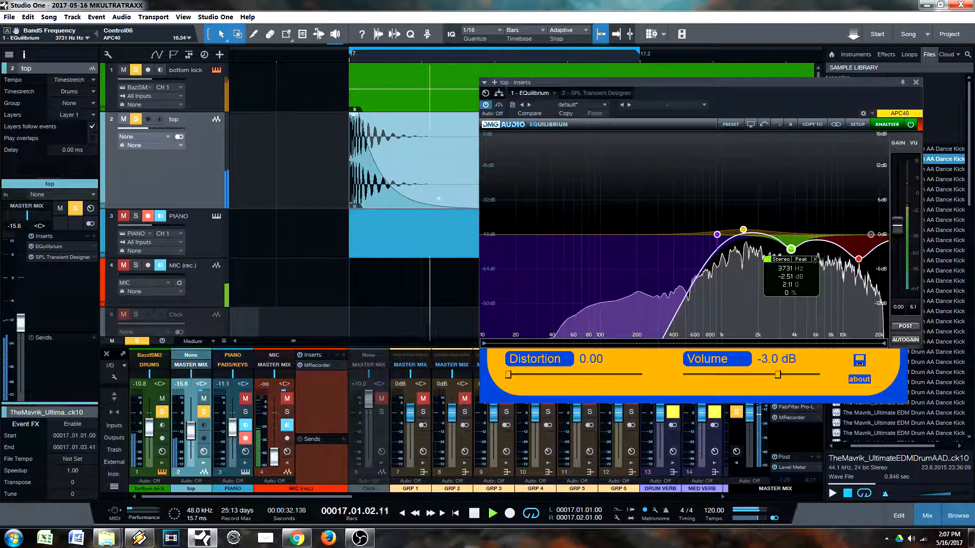
left_click(915, 83)
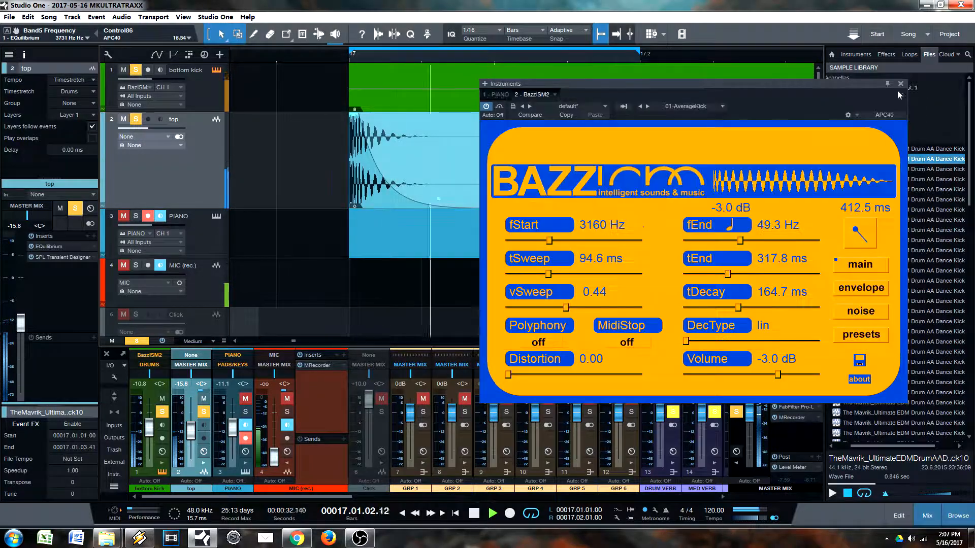
key("space")
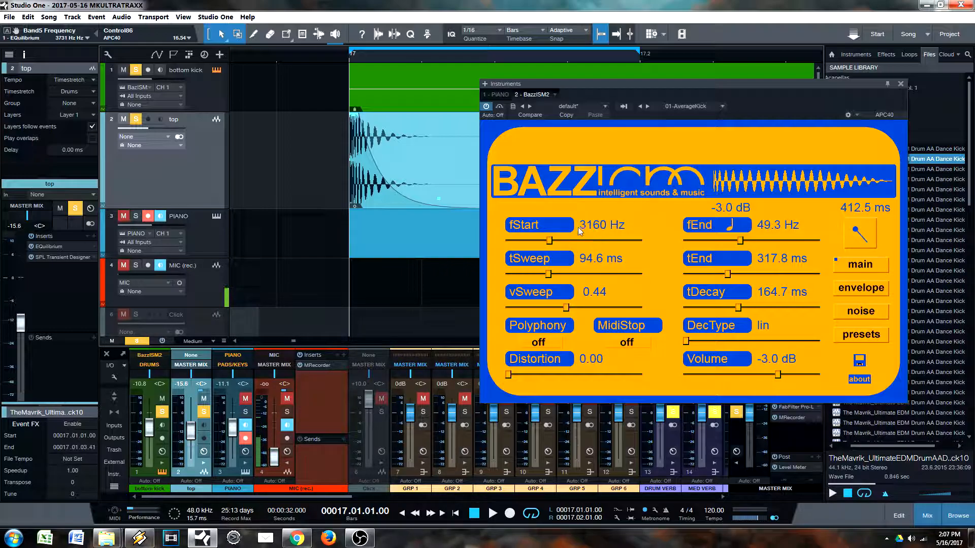
In BazzISM2, set fStart to about 9284 Hz, tSweep to 78.2 ms and vSweep to 0.17 while listening to both layers.
key("space")
left_click_drag(550, 247, 634, 245)
left_click_drag(548, 275, 529, 307)
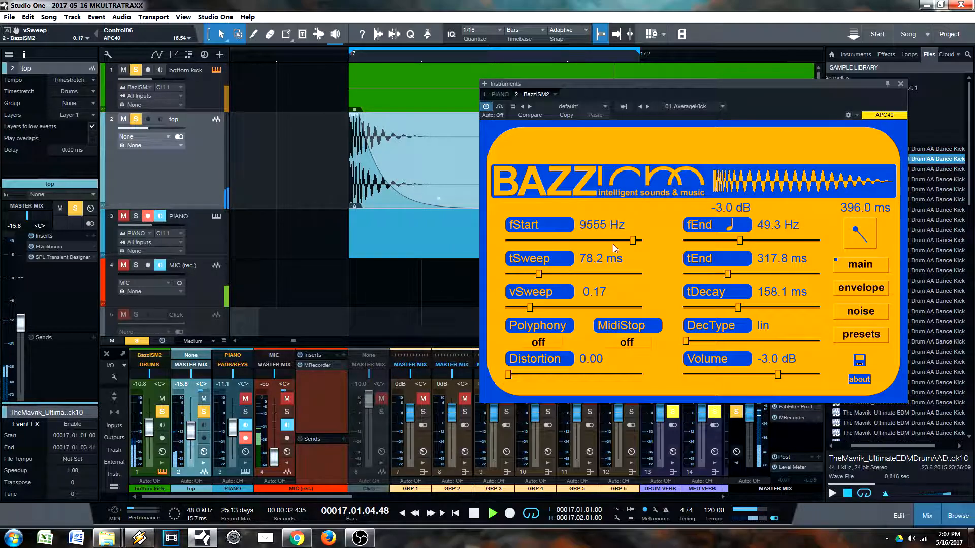
mouse_move(613, 244)
left_mouse_down()
mouse_move(588, 245)
mouse_move(630, 247)
left_mouse_up()
Raise the top track's volume to -14.6 dB, stop playback and close the BazzISM2 editor.
left_click_drag(156, 128, 157, 128)
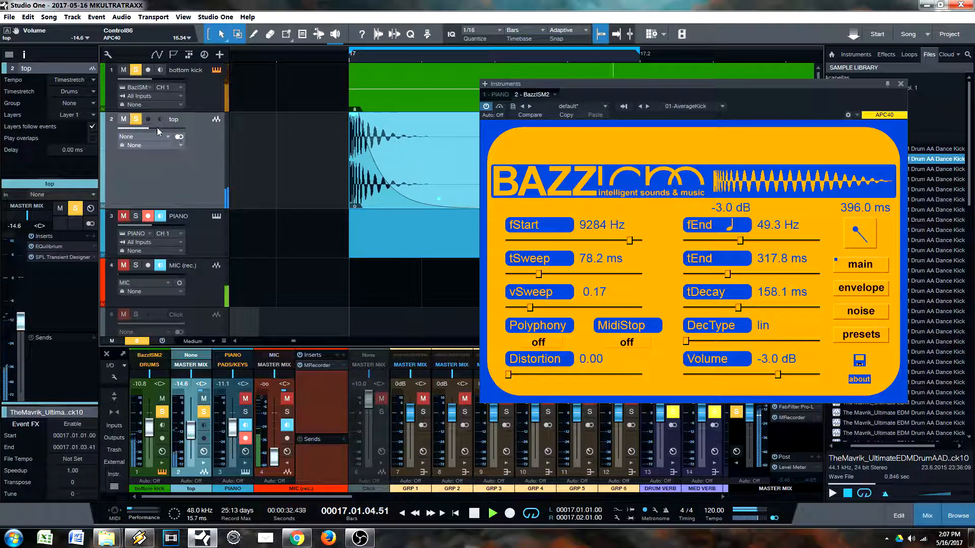
key("space")
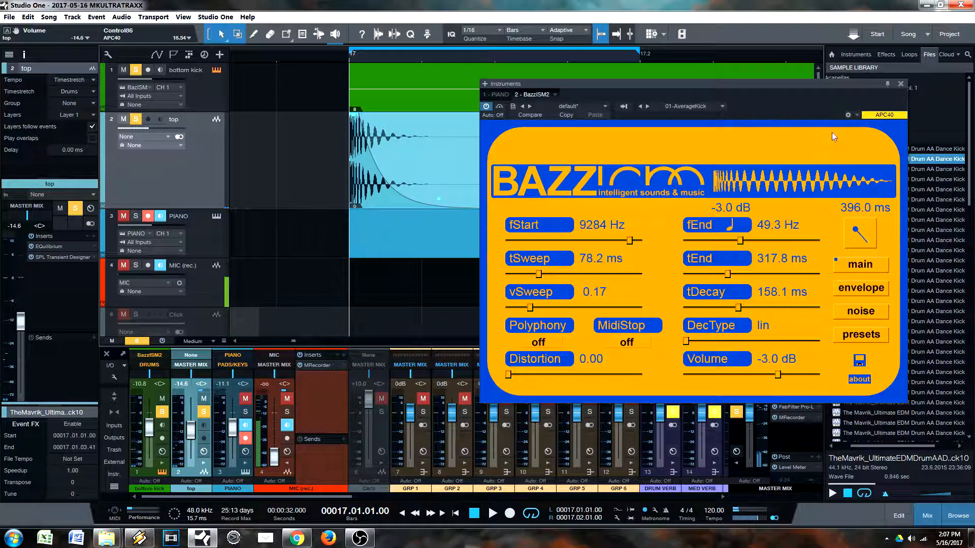
left_click_drag(810, 108, 737, 122)
left_click(826, 99)
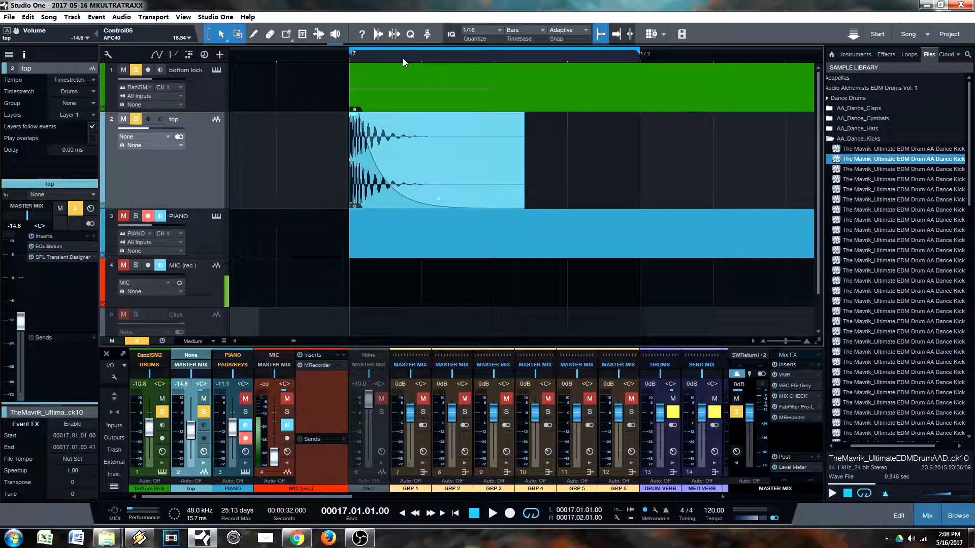
Turn off solo on the top and bottom kick tracks.
left_click_drag(404, 56, 391, 59)
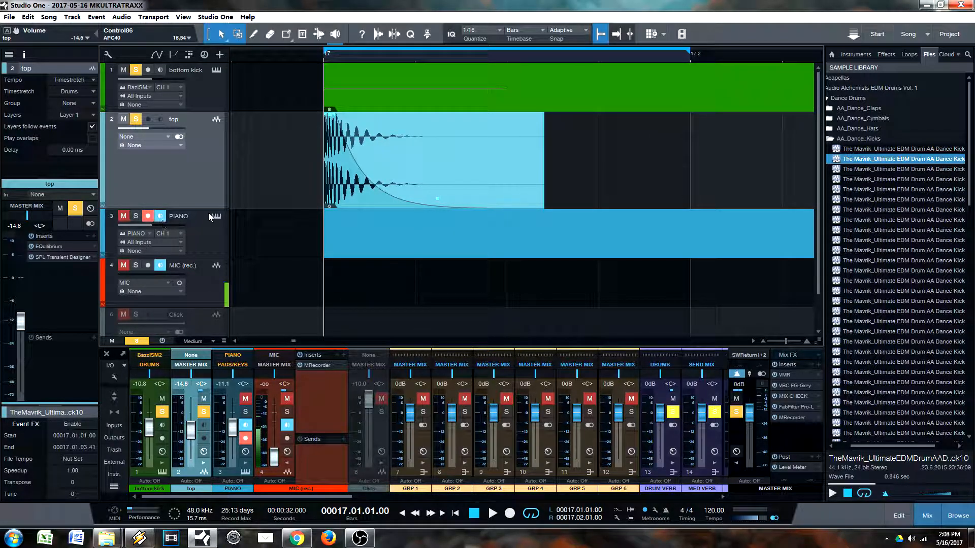
left_click(136, 120)
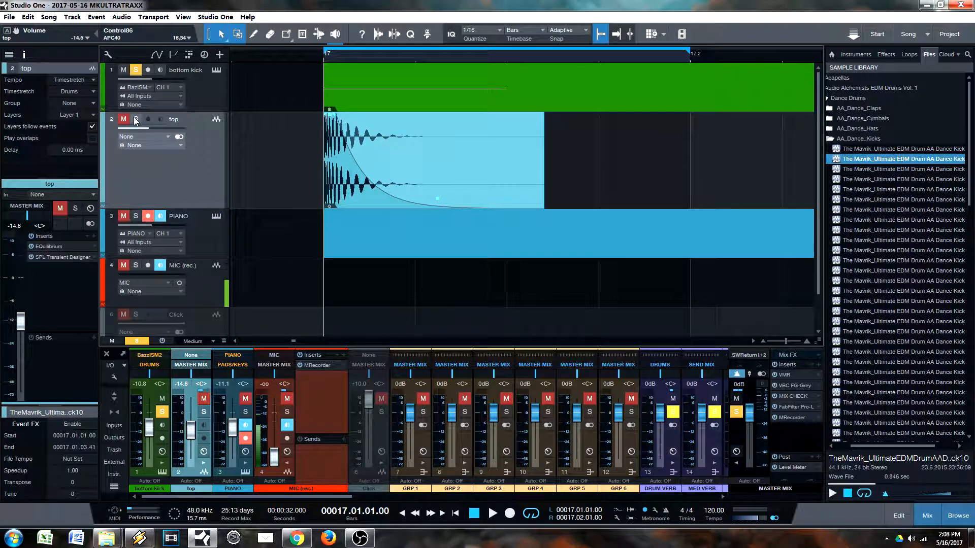
left_click(136, 70)
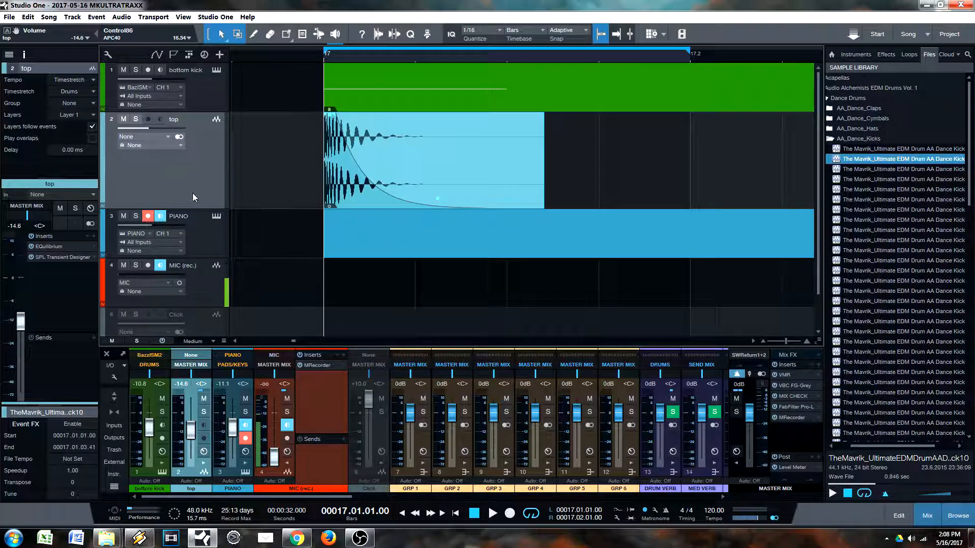
Review the bottom kick and top tracks and the BazzISM2 settings, then close the instrument editor.
left_click(211, 90)
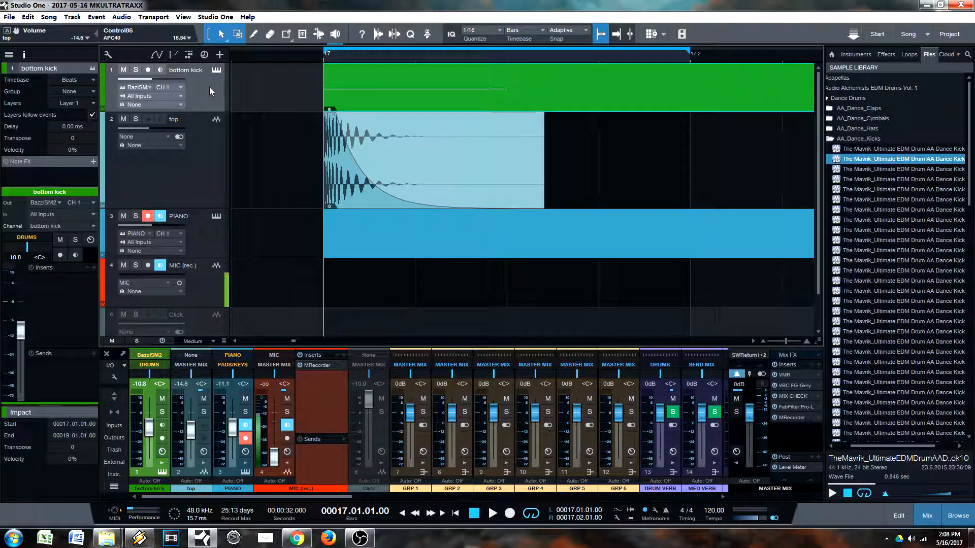
left_click(358, 195)
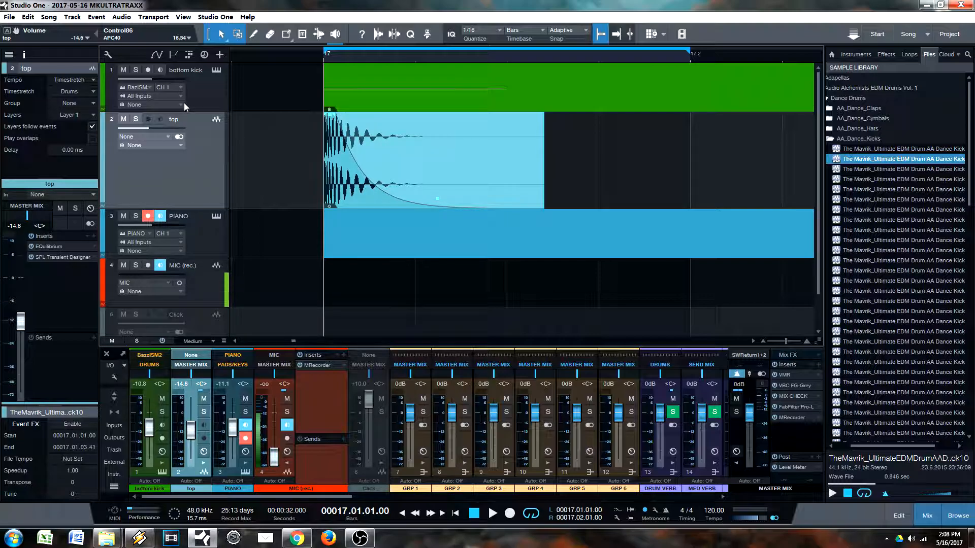
left_click(217, 71)
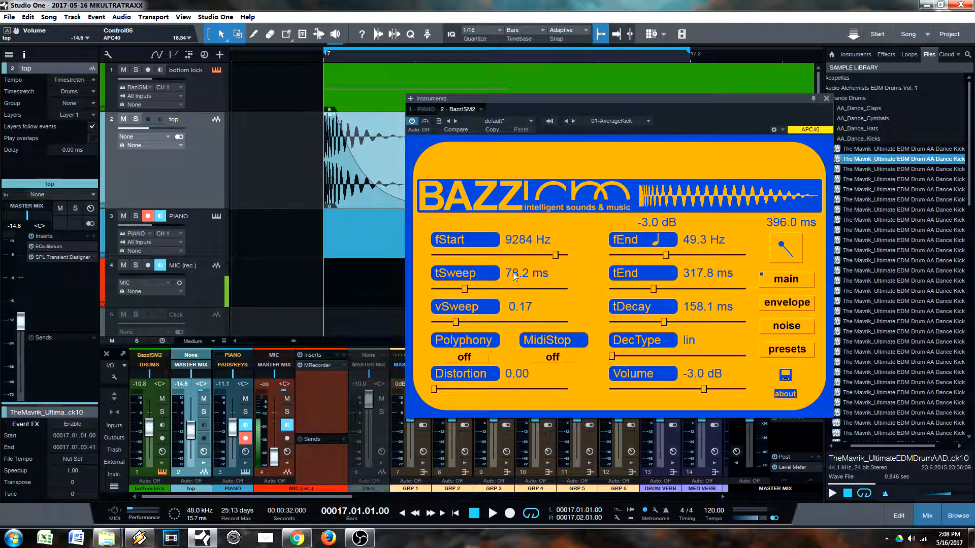
left_click_drag(731, 124, 635, 132)
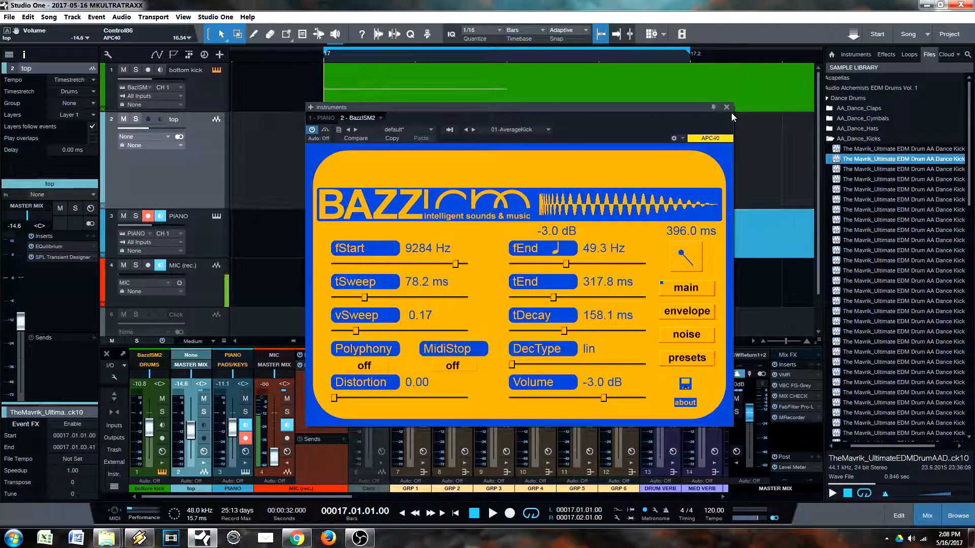
left_click(730, 108)
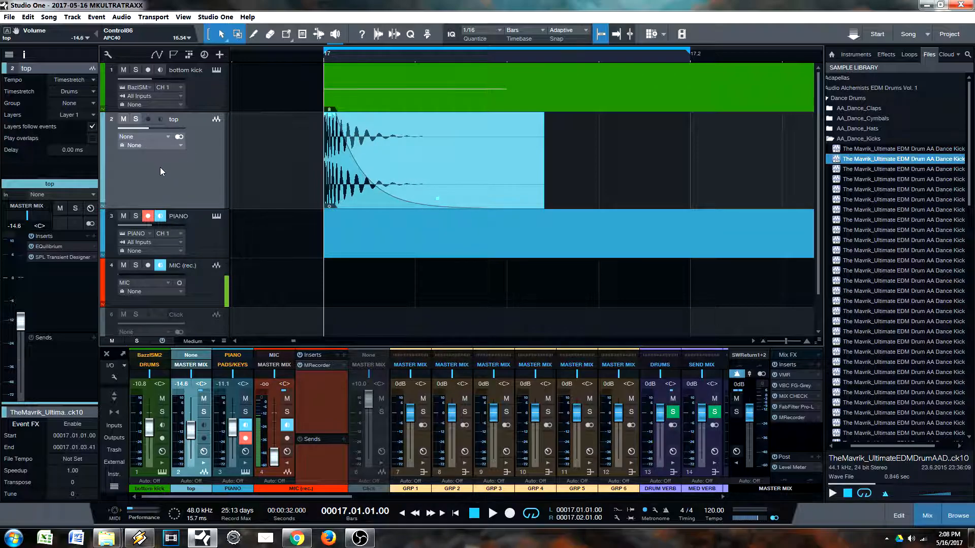
Compare the kick with and without its top layer by muting and unmuting the top track during playback.
left_click(123, 120)
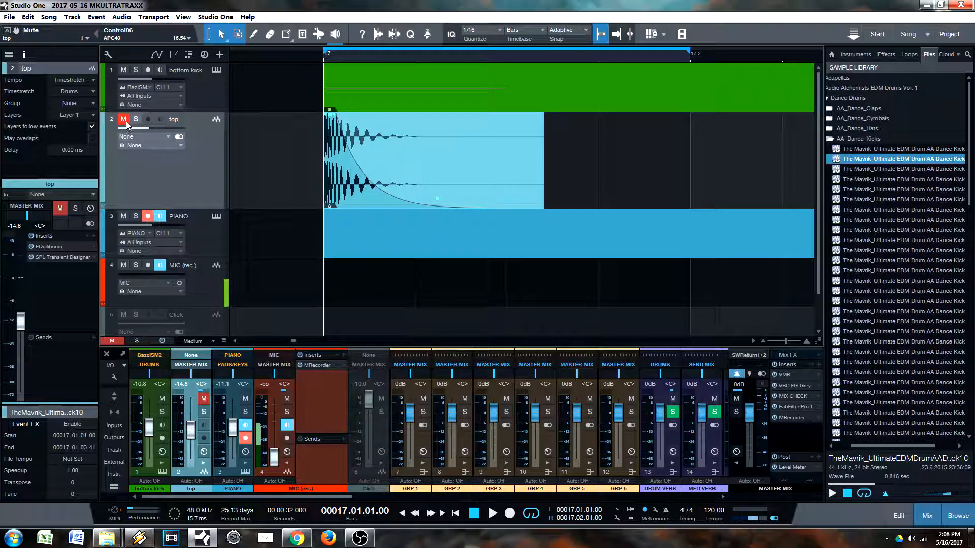
key("space")
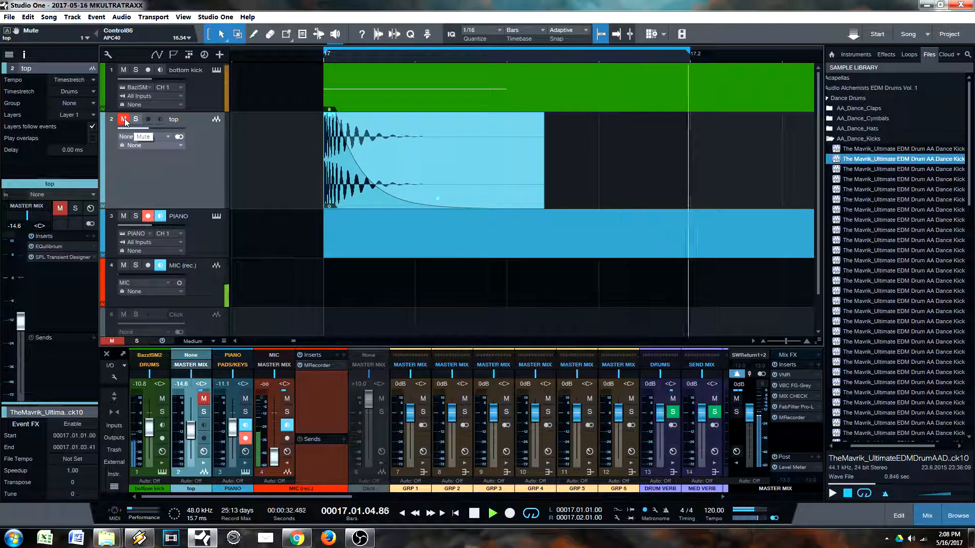
left_click(124, 121)
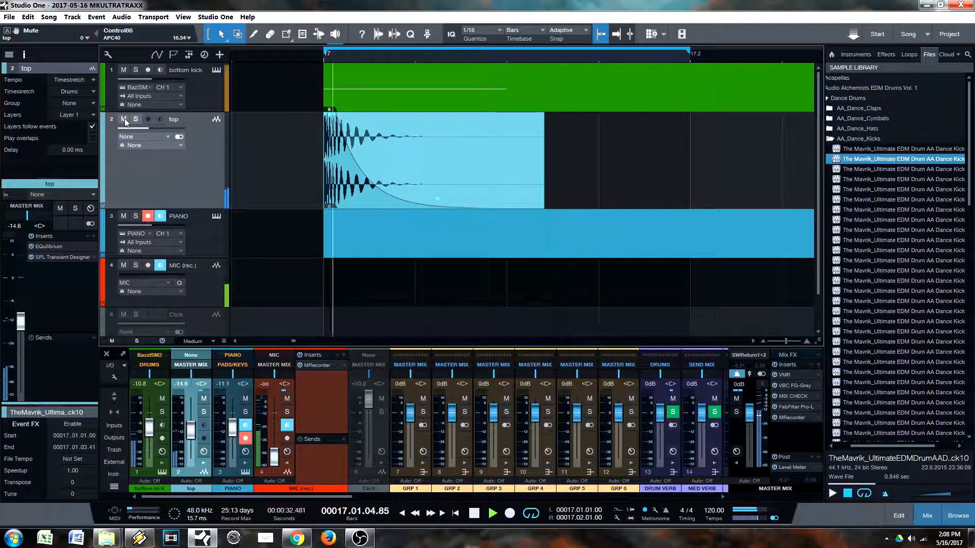
Mute the top track and stop playback.
left_click(125, 121)
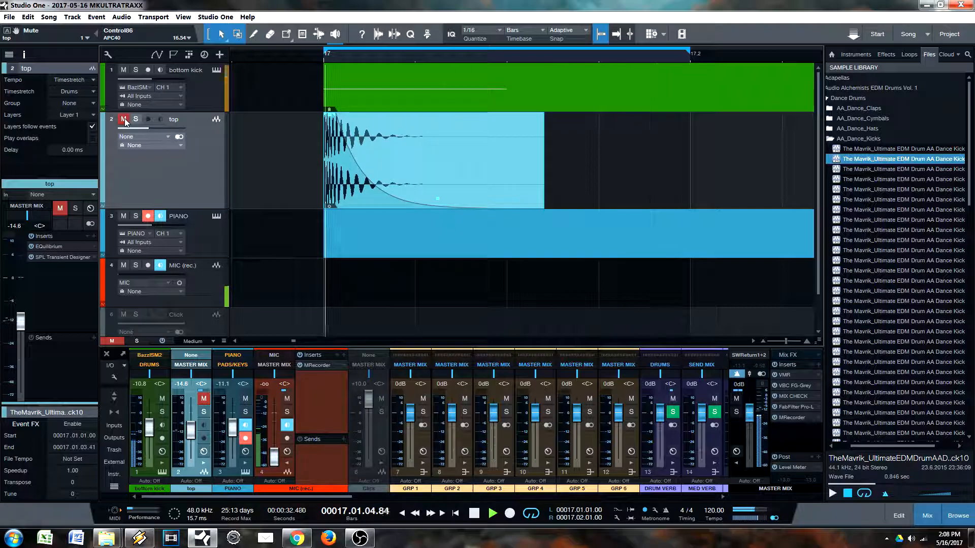
key("space")
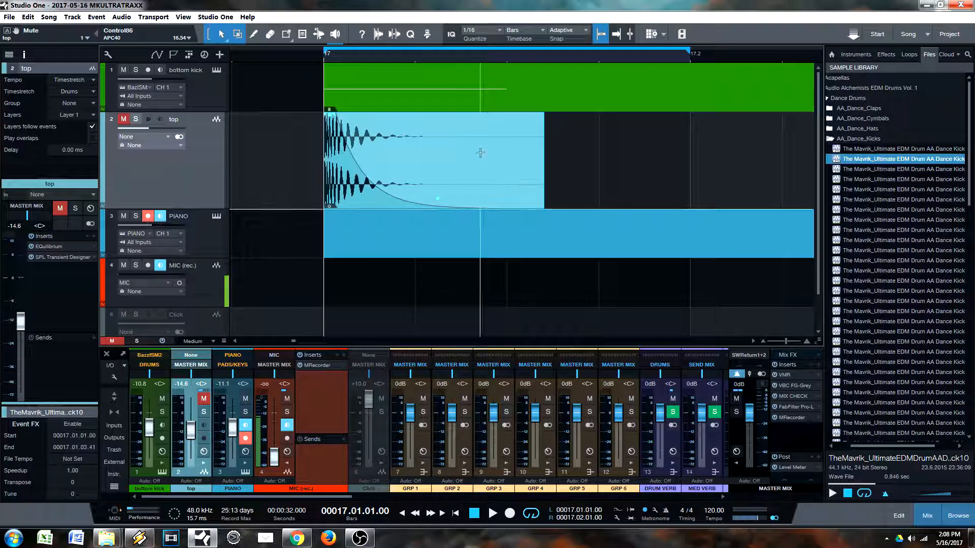
mouse_move(356, 61)
left_mouse_down()
mouse_move(337, 44)
mouse_move(358, 64)
left_mouse_up()
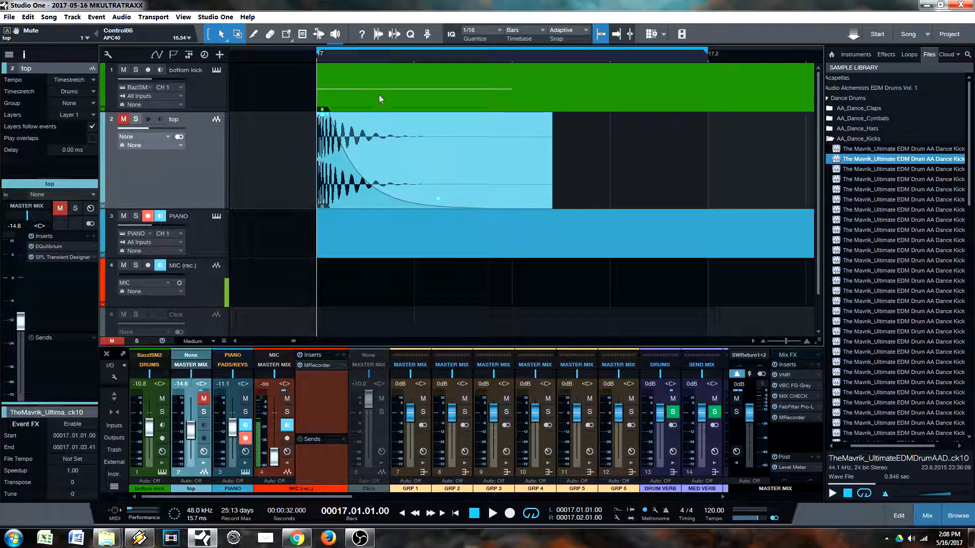
Widen the sample browser, collapse the Audio Alchemists and COLLAB AUDIO folders, and open the folder of mhak kick samples.
left_click_drag(825, 175, 776, 174)
left_click(795, 138)
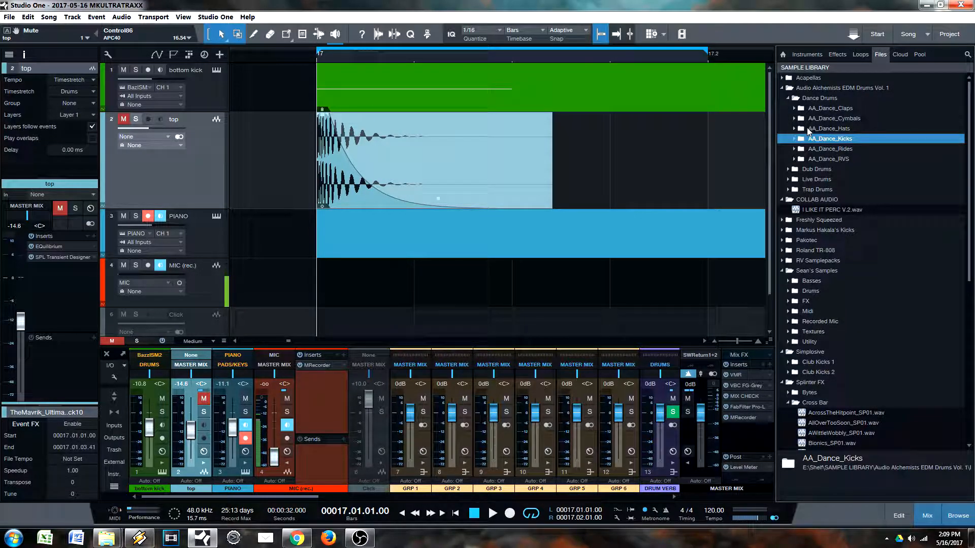
left_click(783, 88)
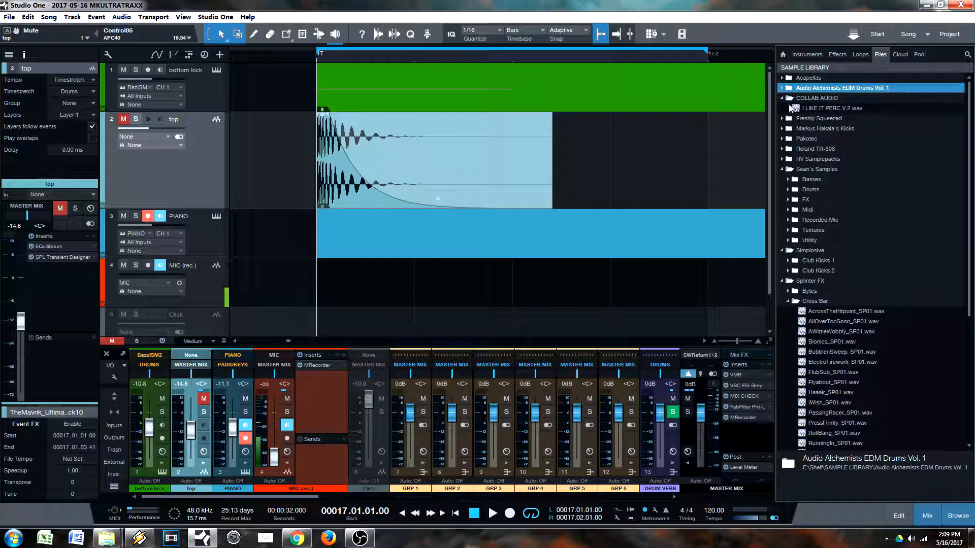
left_click(783, 98)
left_click(782, 119)
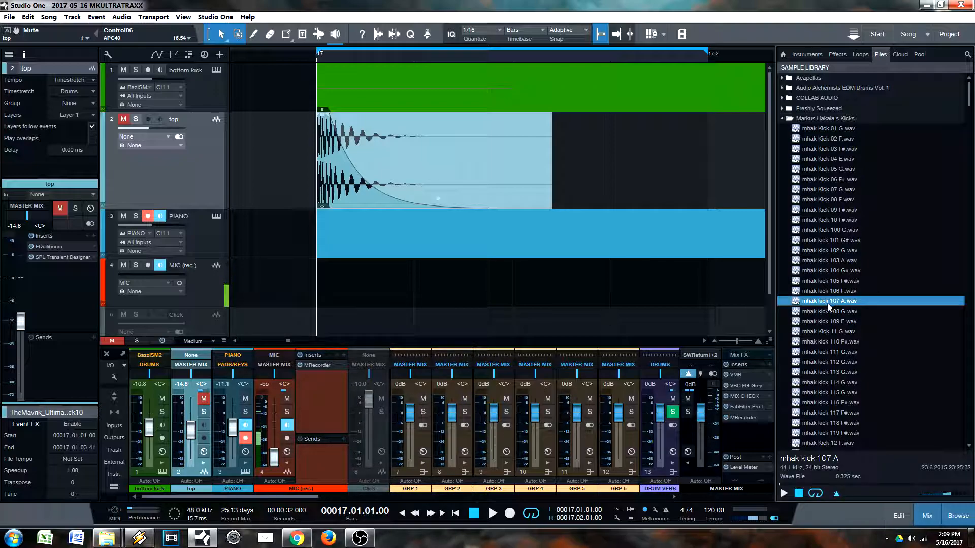
Audition the mhak kick samples one after another, from kick 111 onward, as possible extra layers.
left_click(848, 352)
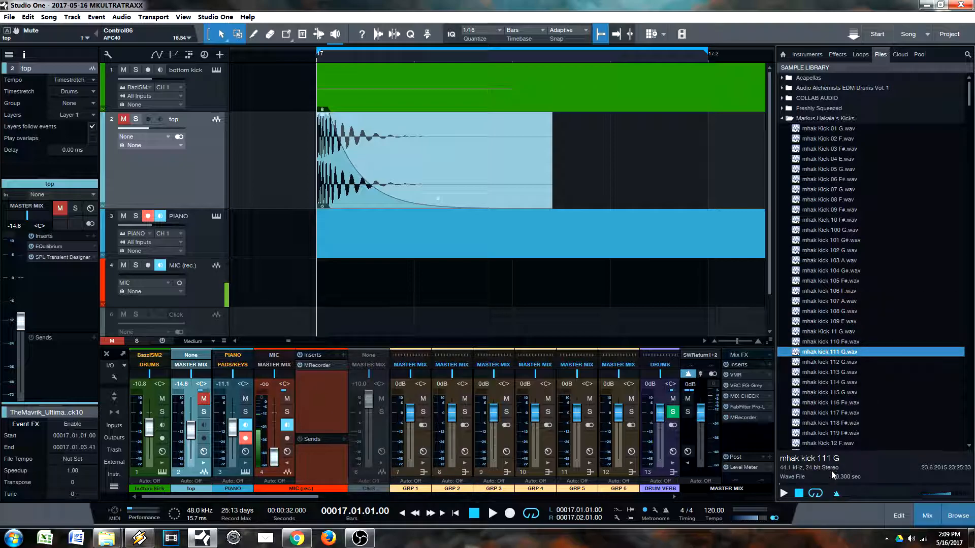
left_click(832, 362)
key("Down")
key("Down")
key("Down")
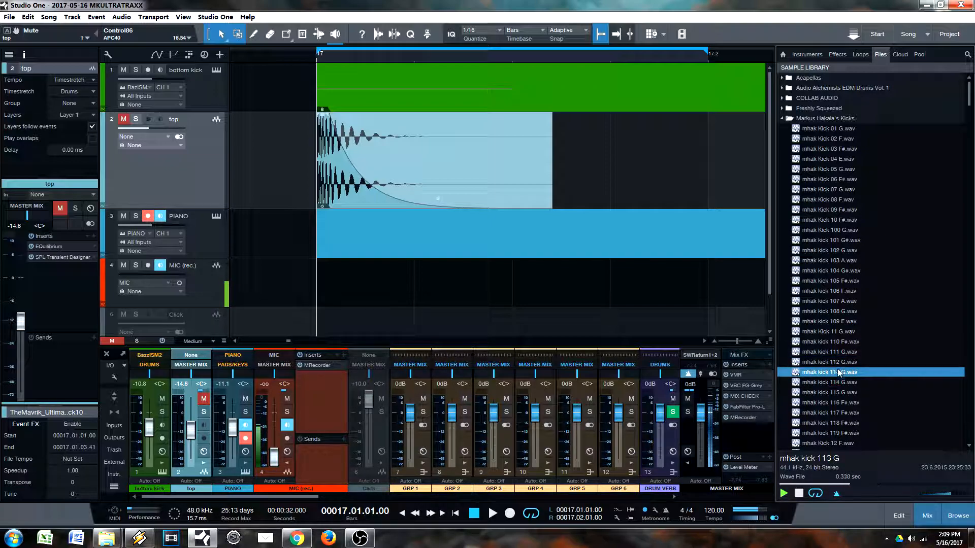
key("Down")
key("Down")
key("Down")
key("Down")
key("Up")
key("Up")
key("Down")
key("Down")
key("Down")
key("Down")
key("Down")
key("Down")
key("Down")
key("Down")
key("Down")
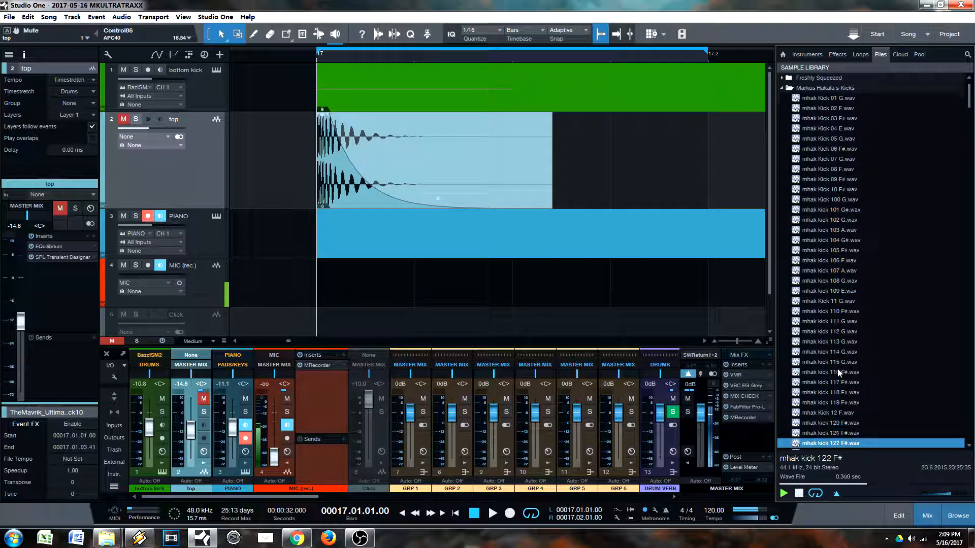
key("Down")
key("Down")
key("Down")
key("Down")
key("Down")
key("Down")
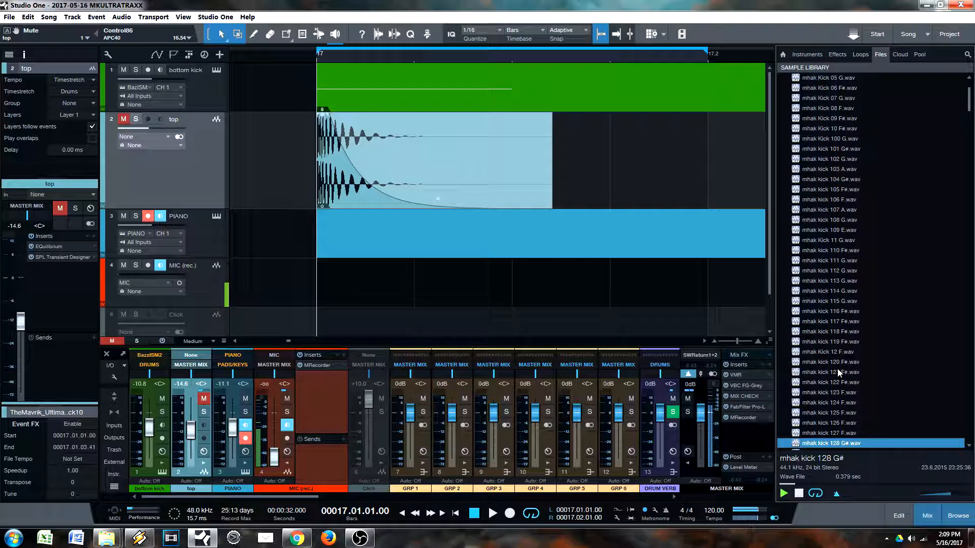
key("Down")
key("Down")
key("Down")
key("Down")
key("Down")
key("Down")
key("Down")
key("Down")
key("Down")
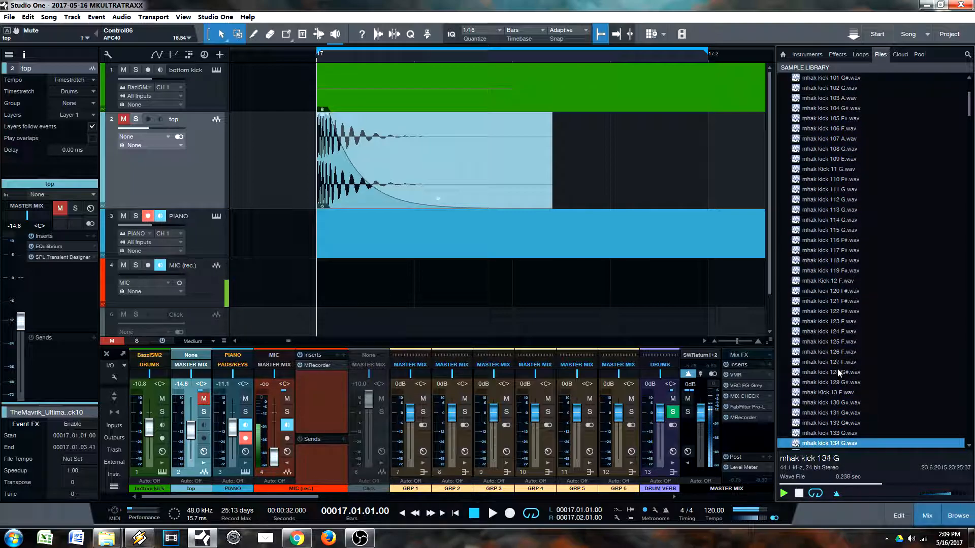
key("Down")
key("Down")
key("Down")
key("Down")
key("Down")
key("Down")
key("Down")
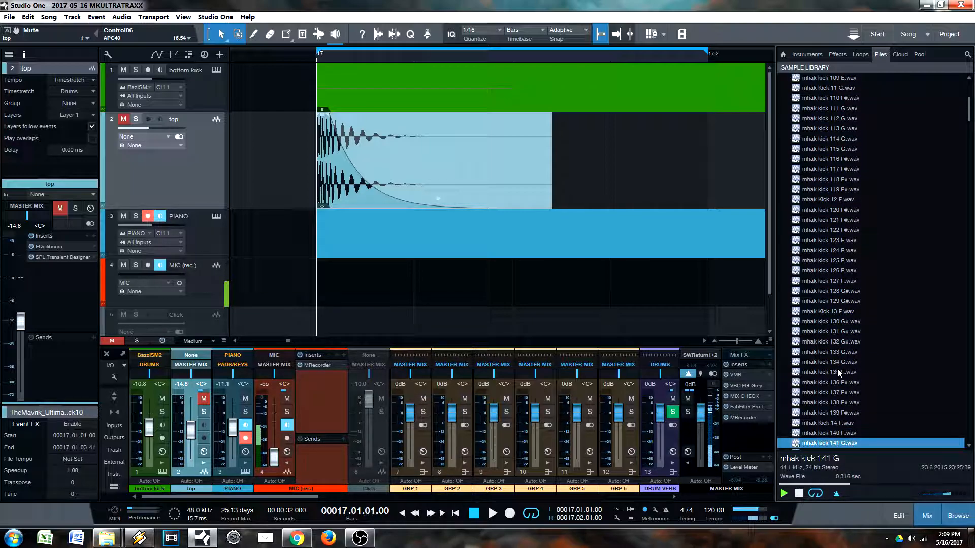
scroll(934, 325, "up", 10)
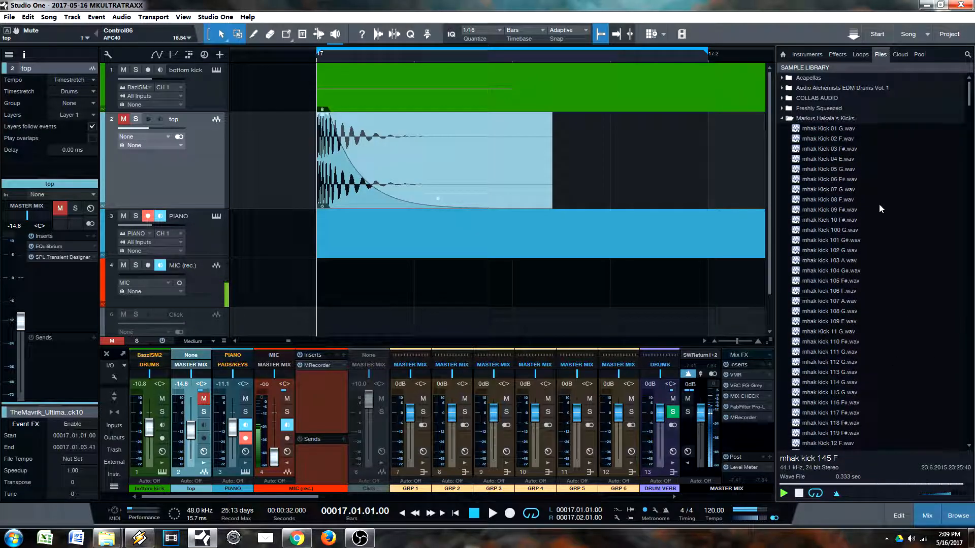
Collapse the mhak kicks and Cross Bar folders and open the VES1 Bassdrums folder in Vengeance Electroshock Vol. 1.
left_click(812, 148)
left_click(782, 118)
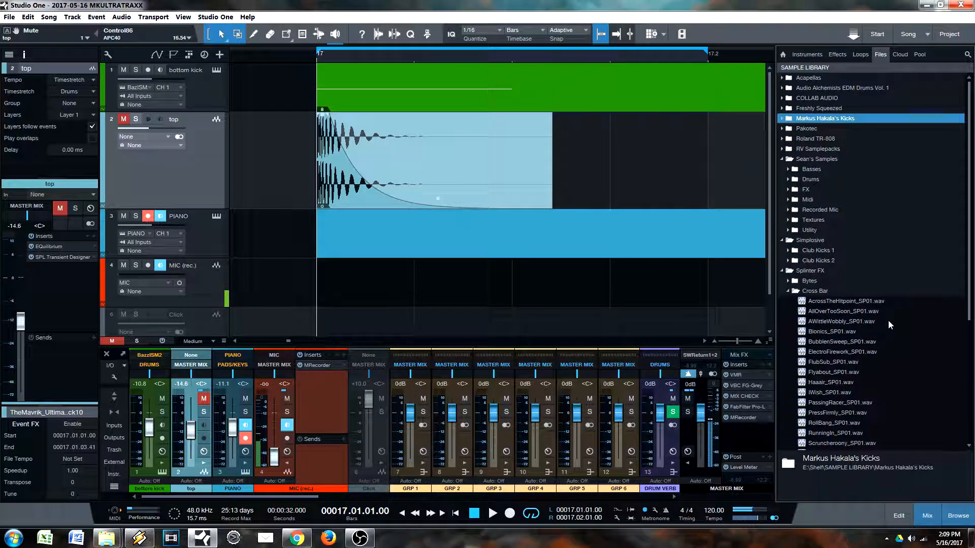
left_click(792, 289)
left_click(782, 392)
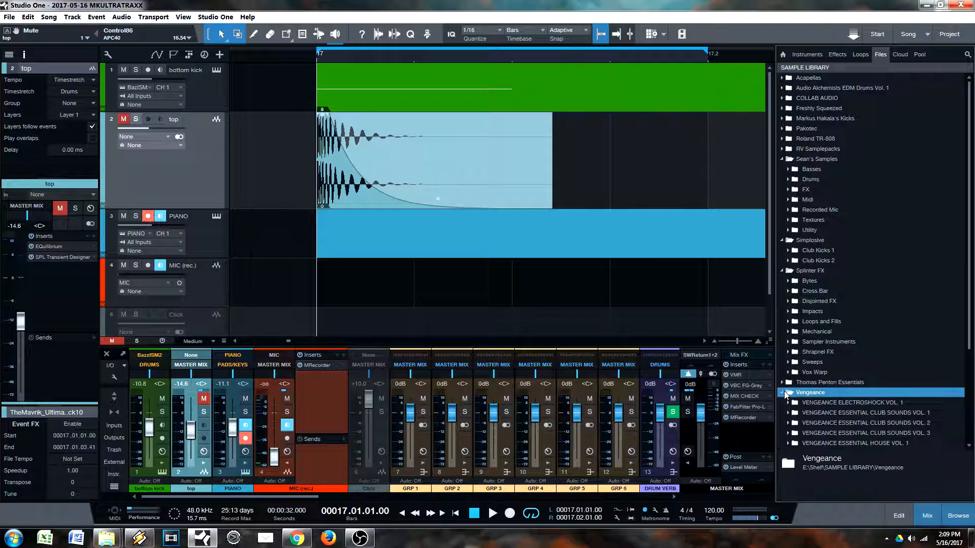
left_click(787, 403)
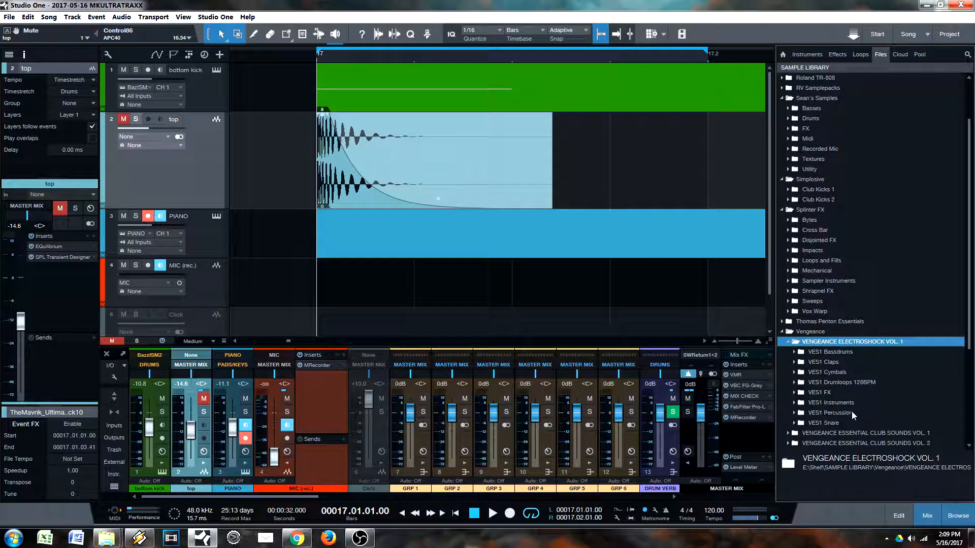
left_click(794, 352)
Audition the VES1 Bassdrums samples and place VES1 Bassdrums 001.wav at bar 17 on a new track below the top track.
key("Down")
key("Down")
key("Down")
key("Down")
key("Down")
key("Up")
key("Up")
key("Up")
key("Up")
left_click_drag(859, 367, 346, 209)
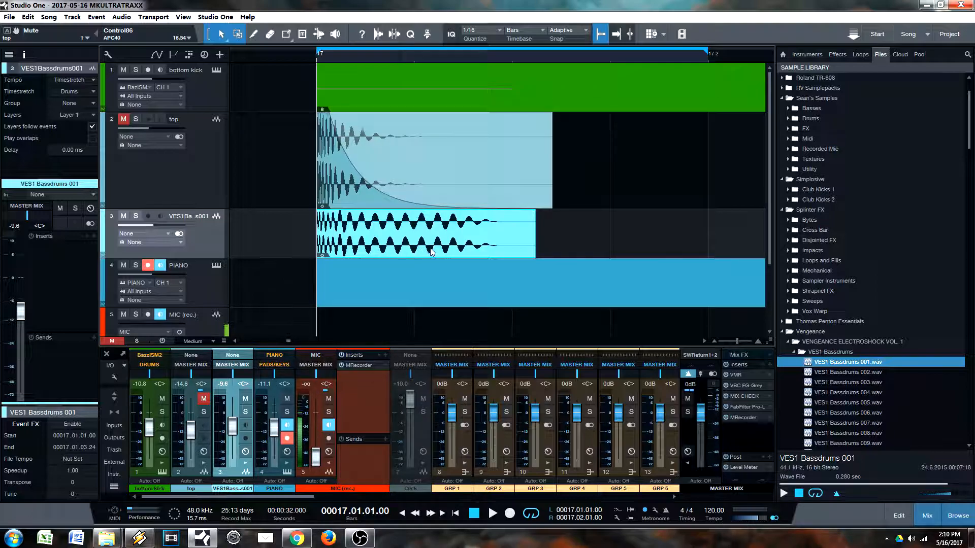
Solo the VES1 Bassdrums 001 track, shift its clip to start at 16.04.04.75, and trim the clip's start to bar 17.
left_click_drag(477, 246, 456, 247)
key("s")
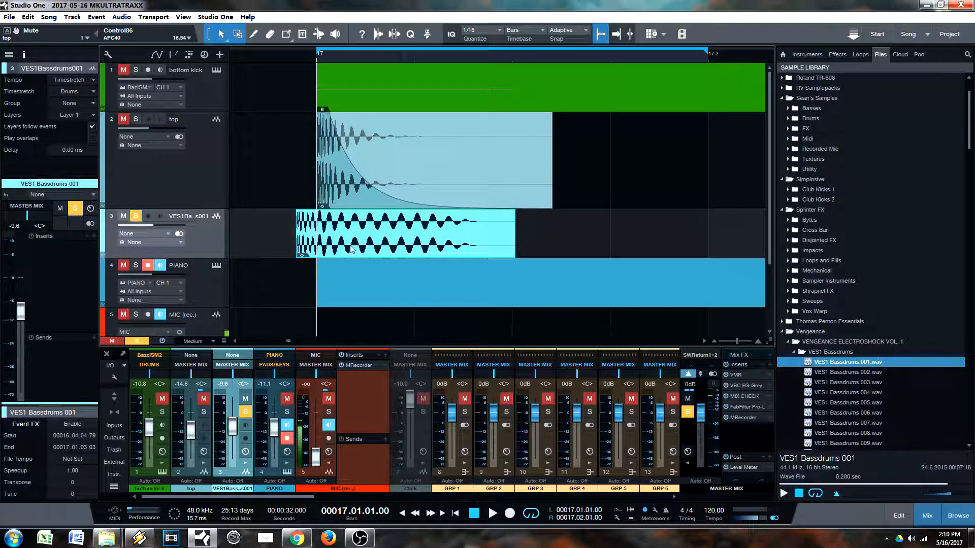
left_click_drag(393, 248, 388, 248)
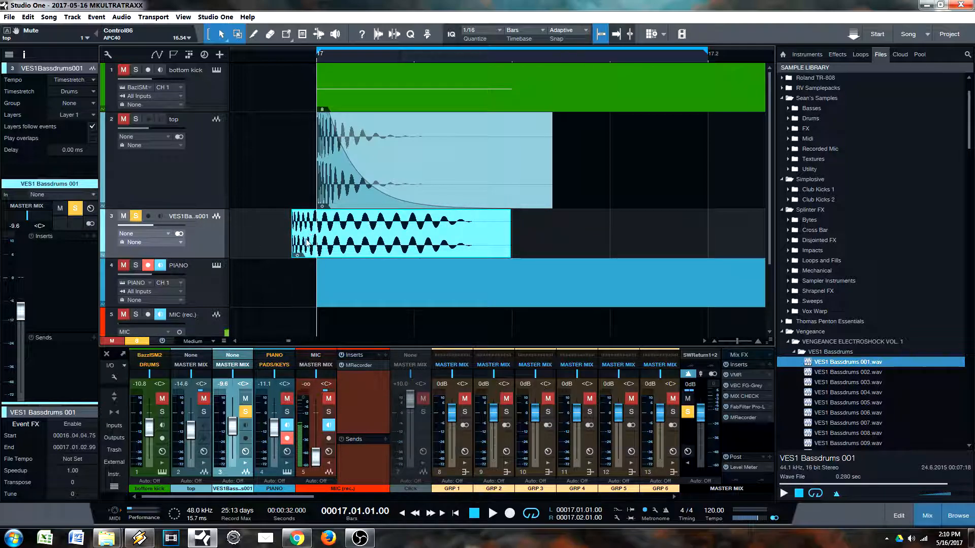
left_click_drag(291, 232, 317, 254)
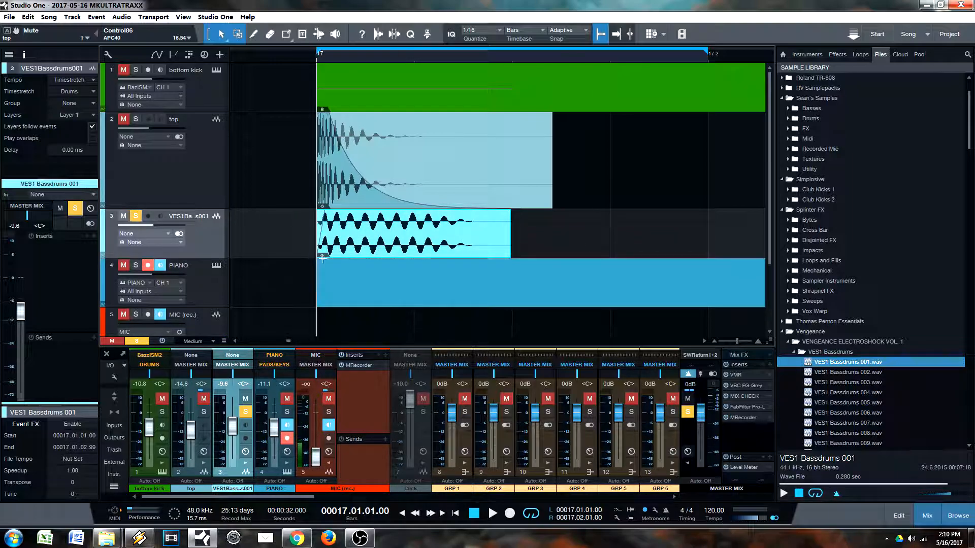
key("space")
key("space")
High-pass the VES1 Bassdrums 001 track at about 700 Hz with EQuilibrium and raise its volume to +0.8 dB.
left_click(94, 237)
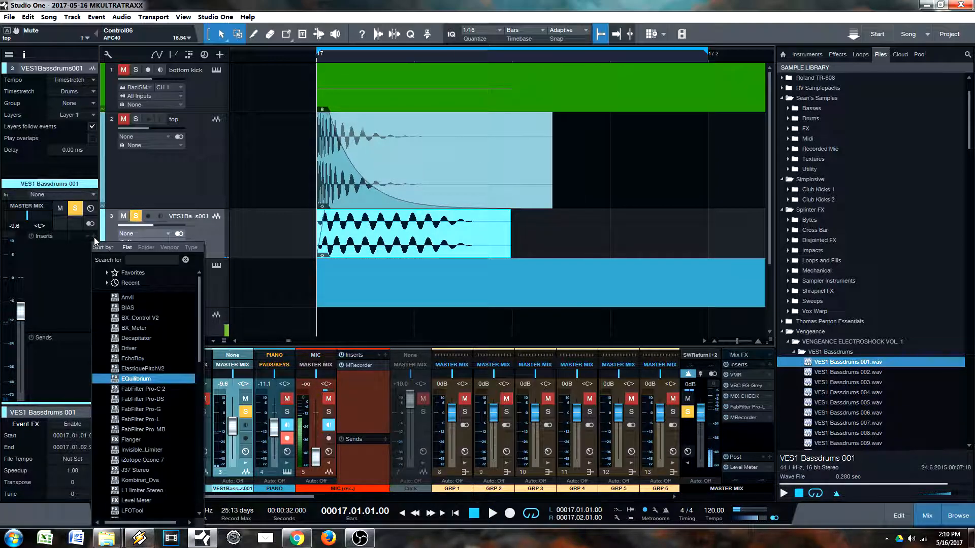
left_click(142, 379)
left_click_drag(493, 234, 705, 235)
key("space")
key("space")
mouse_move(152, 225)
left_mouse_down()
mouse_move(178, 225)
mouse_move(170, 226)
left_mouse_up()
key("space")
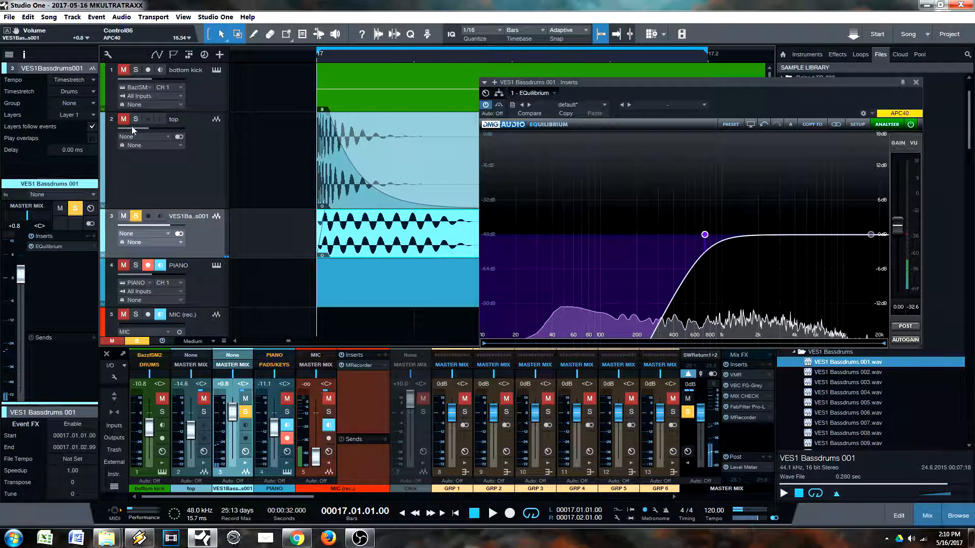
Solo the top and bottom kick tracks as well and play them together with the bassdrum layer.
left_click(135, 119)
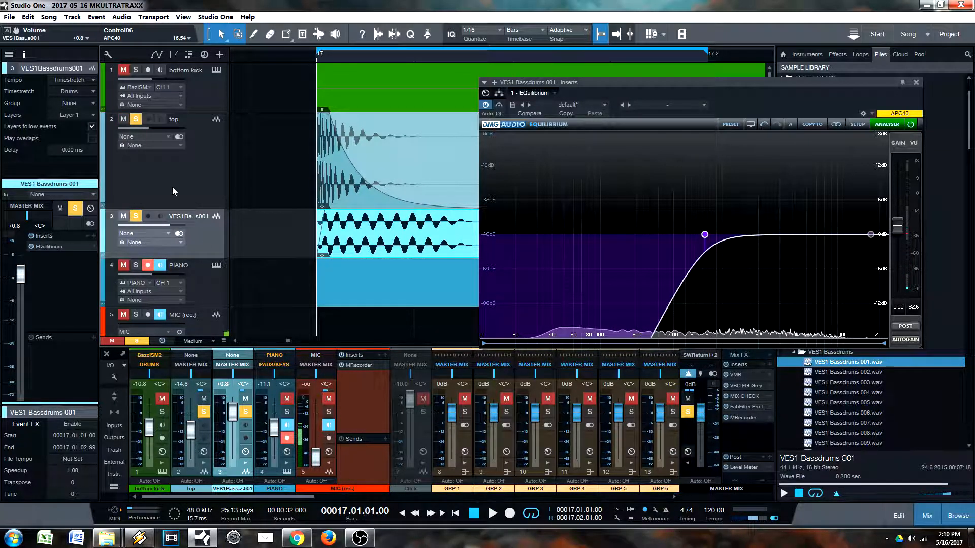
key("space")
key("space")
left_click(135, 70)
key("space")
Compare the layered kick with the VES1 Bassdrums 001 track muted and unmuted, then close the EQ editor and stop playback.
left_click(136, 216)
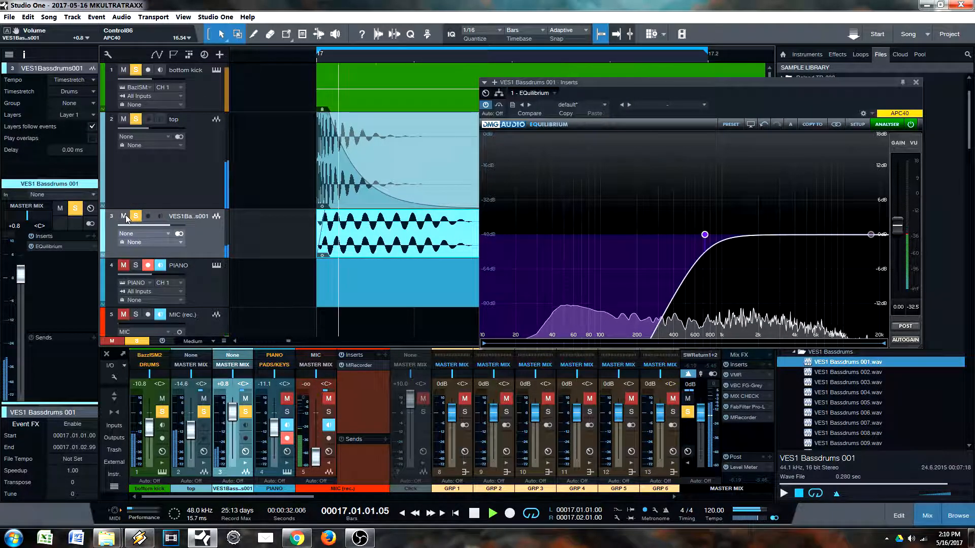
left_click(123, 216)
left_click(124, 217)
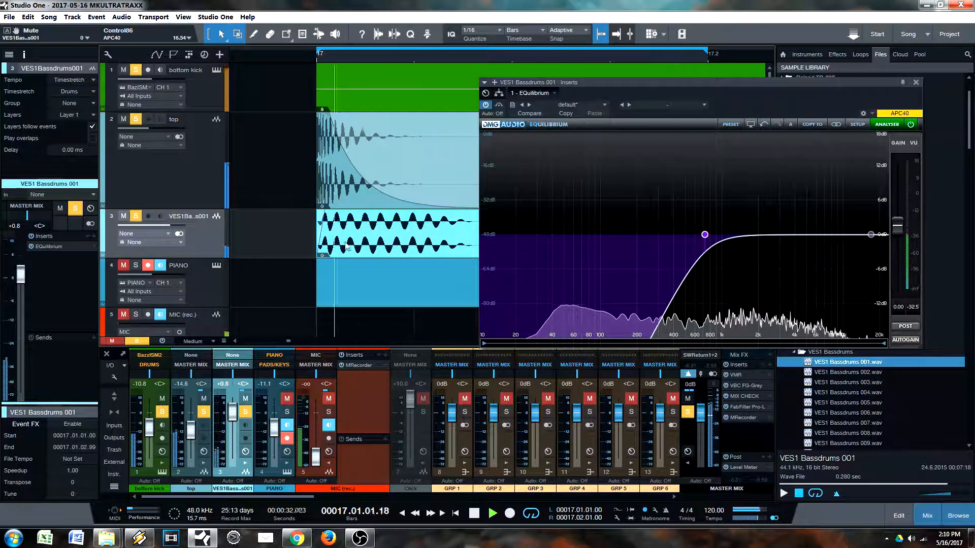
key("Escape")
key("space")
Add a long curved fade-out to the VES1 Bassdrums 001 clip and lengthen its fade-in while auditioning the layers.
left_click_drag(510, 222, 361, 213)
key("space")
key("space")
key("space")
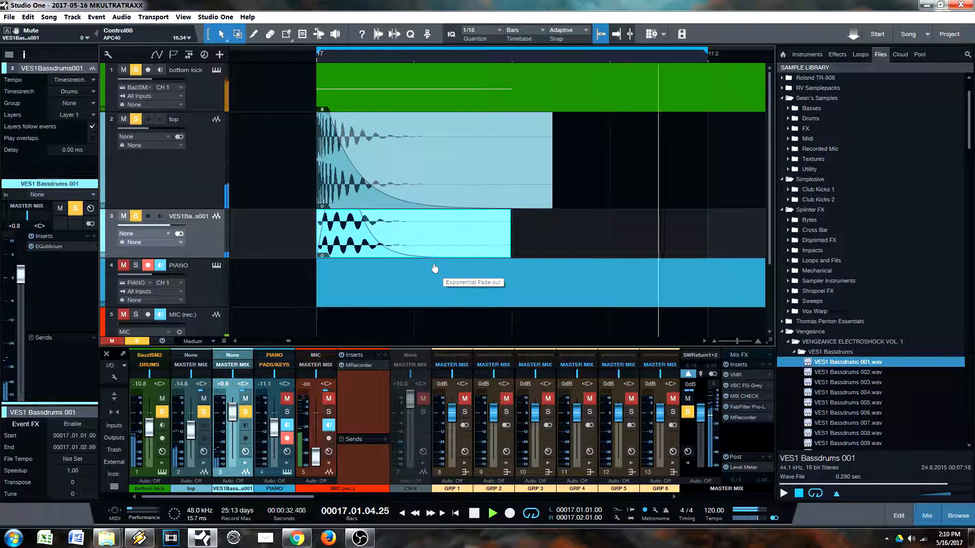
left_click_drag(437, 245, 438, 243)
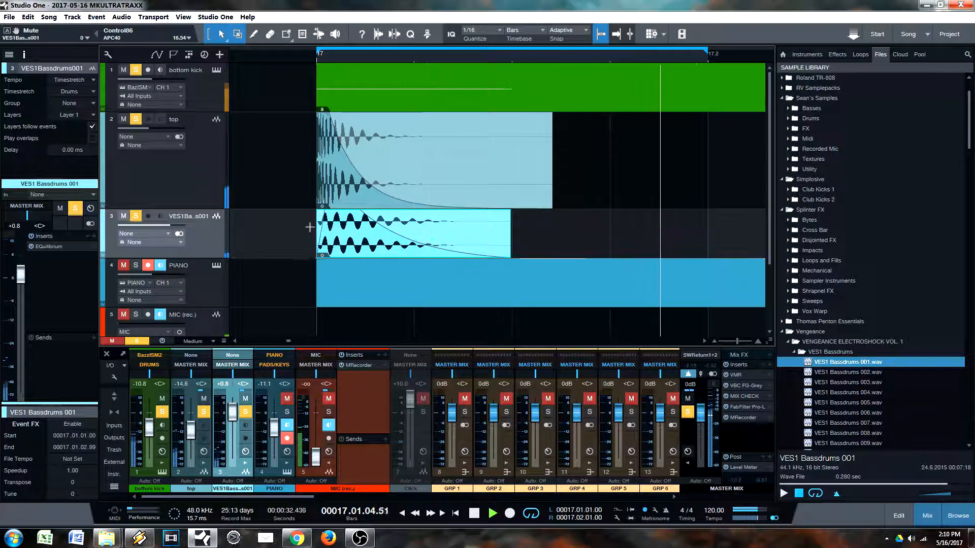
left_click_drag(321, 210, 354, 246)
key("space")
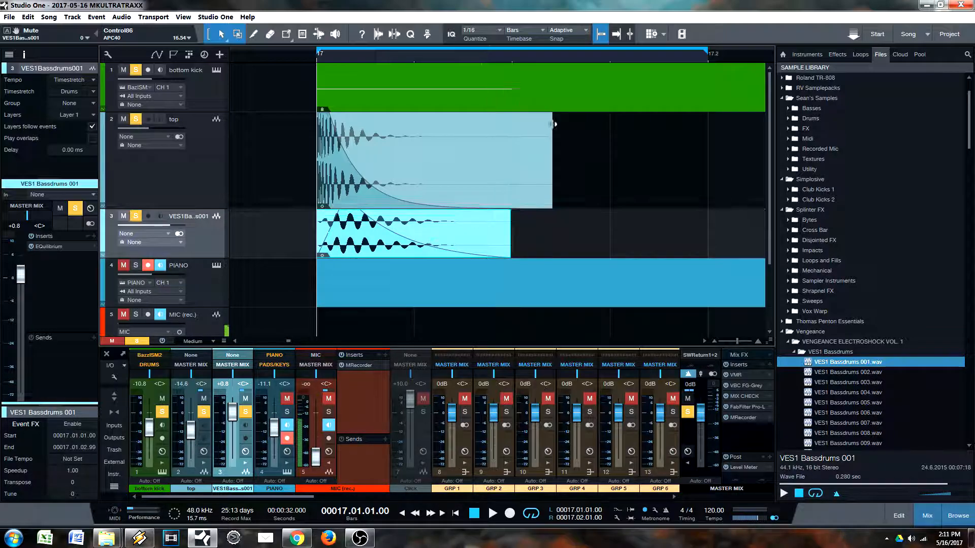
Examine the bottom kick's BazzISM2 settings once more, then close the instrument editor.
left_click(216, 69)
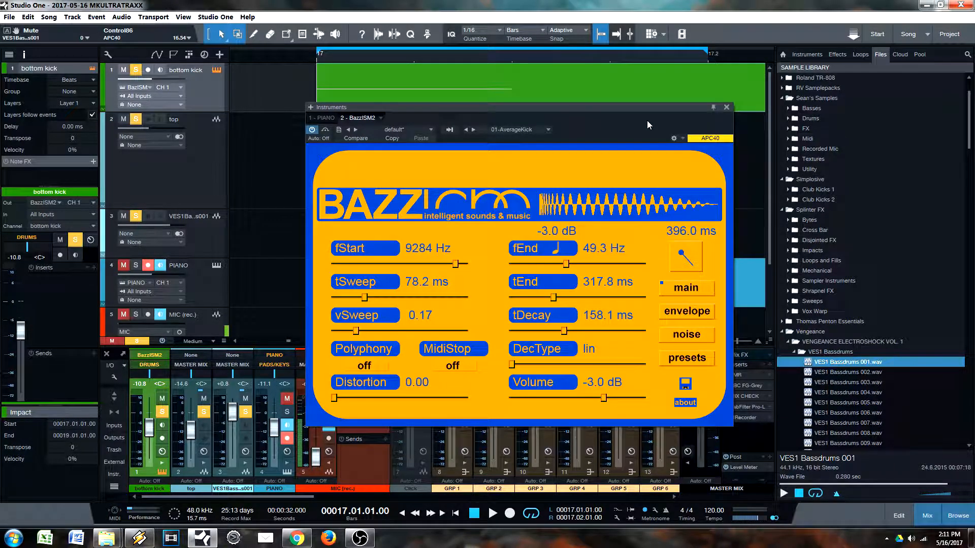
left_click_drag(646, 121, 643, 118)
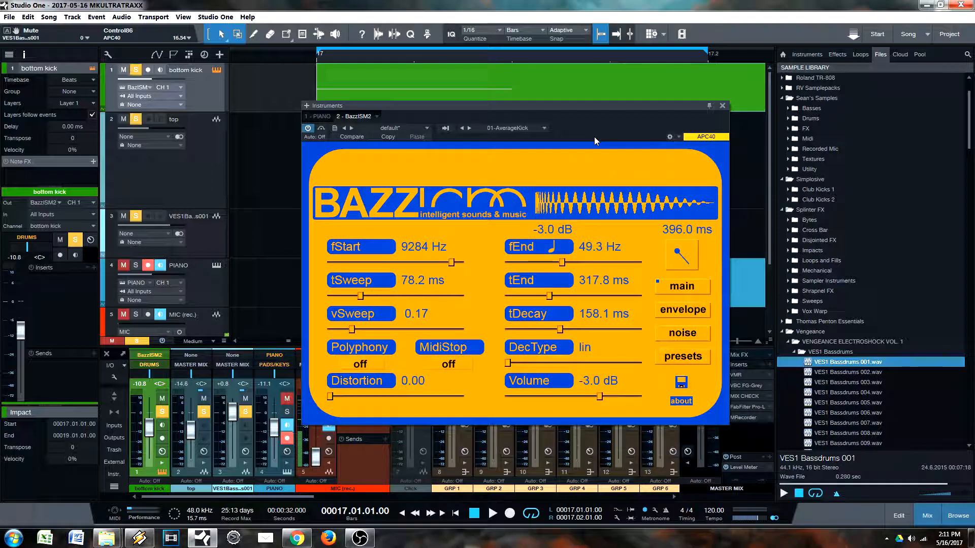
left_click_drag(707, 111, 658, 120)
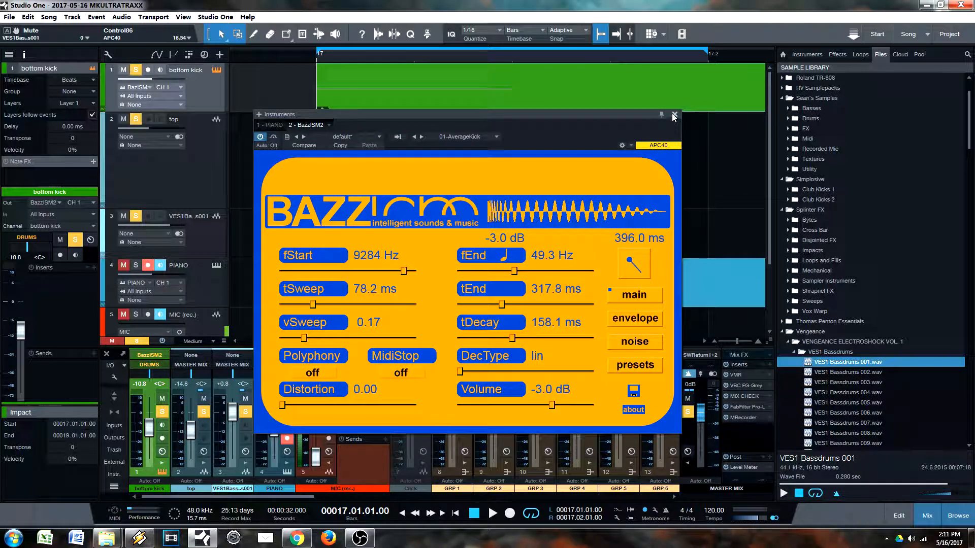
left_click(674, 115)
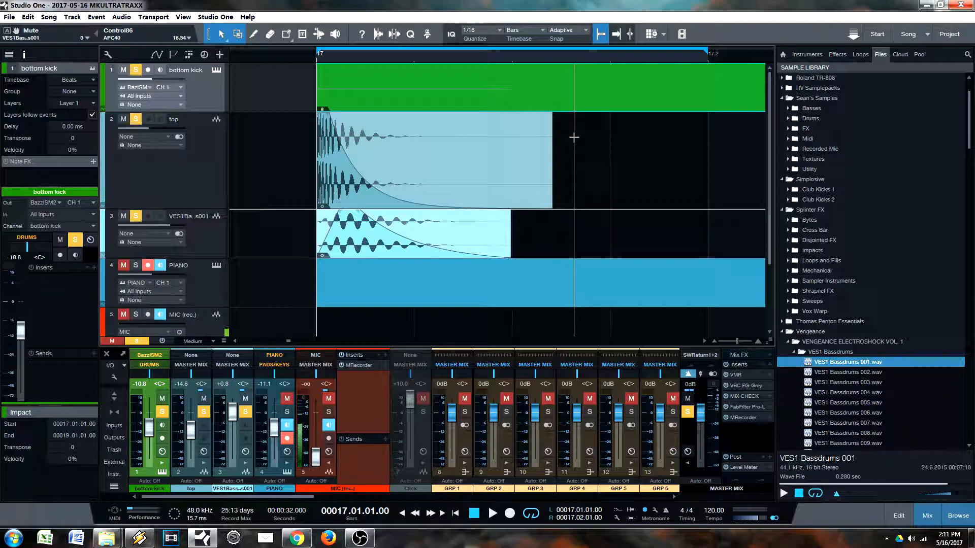
Turn off solo on the VES1 Bassdrums 001, top and bottom kick tracks.
left_click_drag(373, 58, 336, 53)
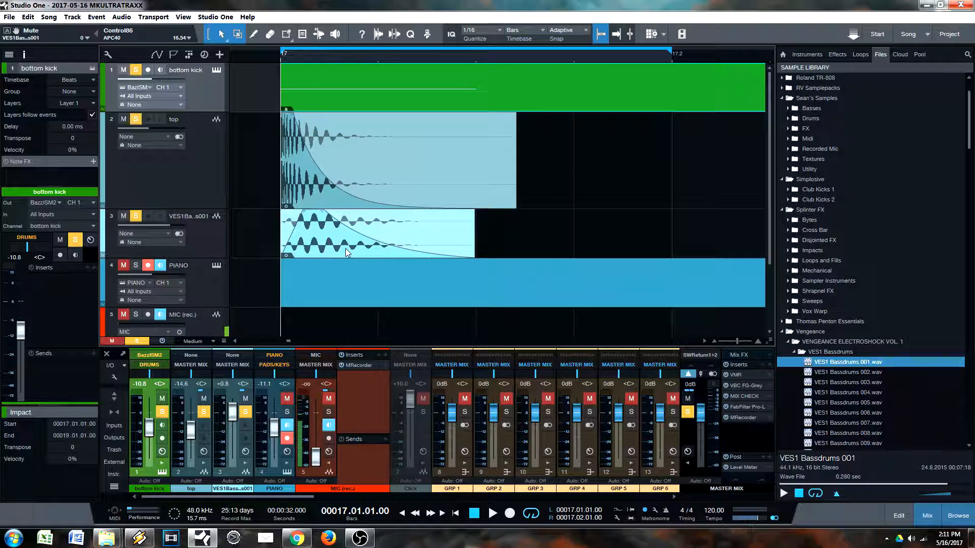
left_click(136, 216)
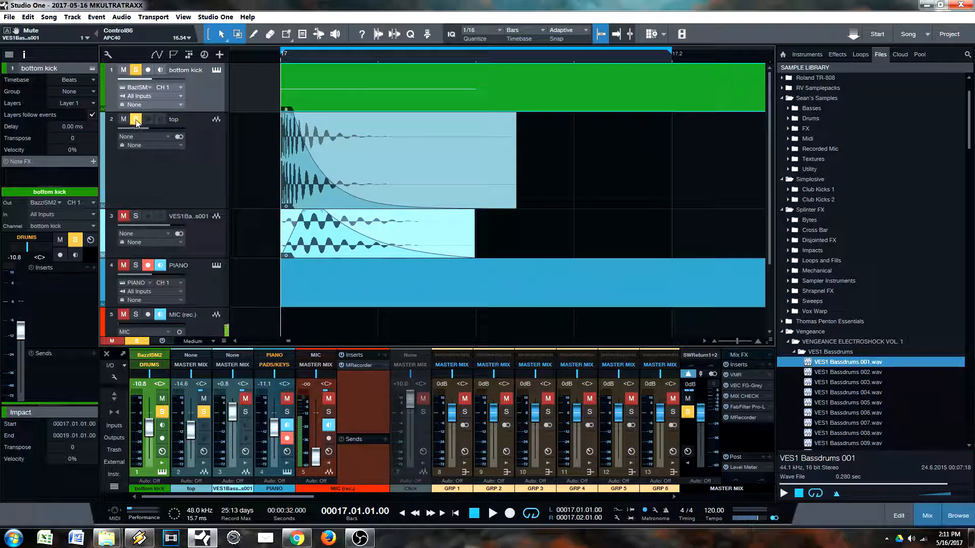
left_click(136, 70)
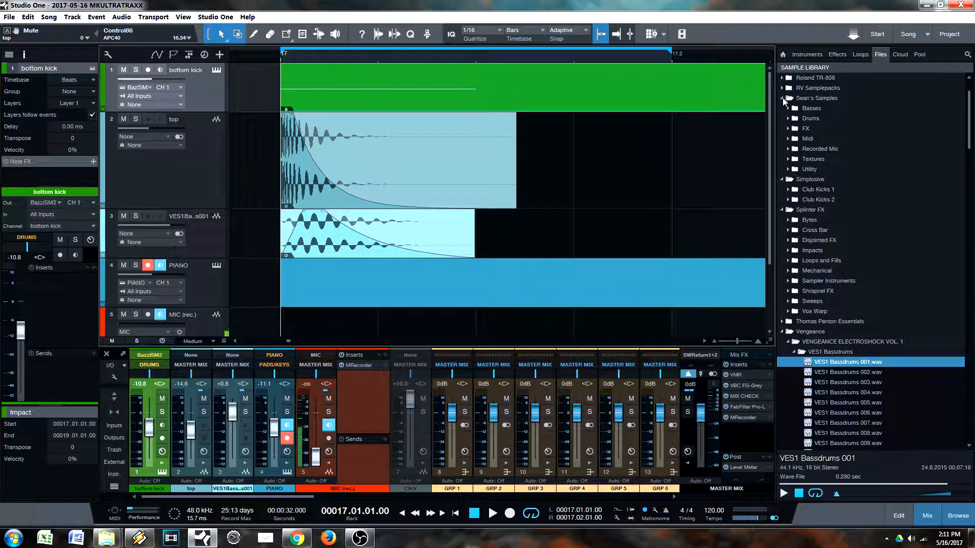
Collapse the Sean's Samples folder and mute the VES1 Bassdrums 001 track.
left_click(784, 99)
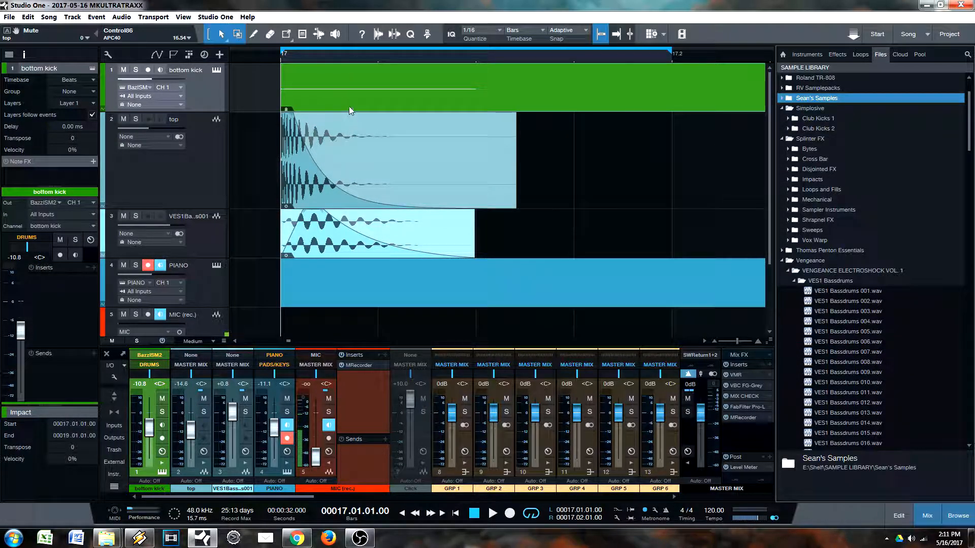
left_click(207, 236)
scroll(336, 57, "down", 3)
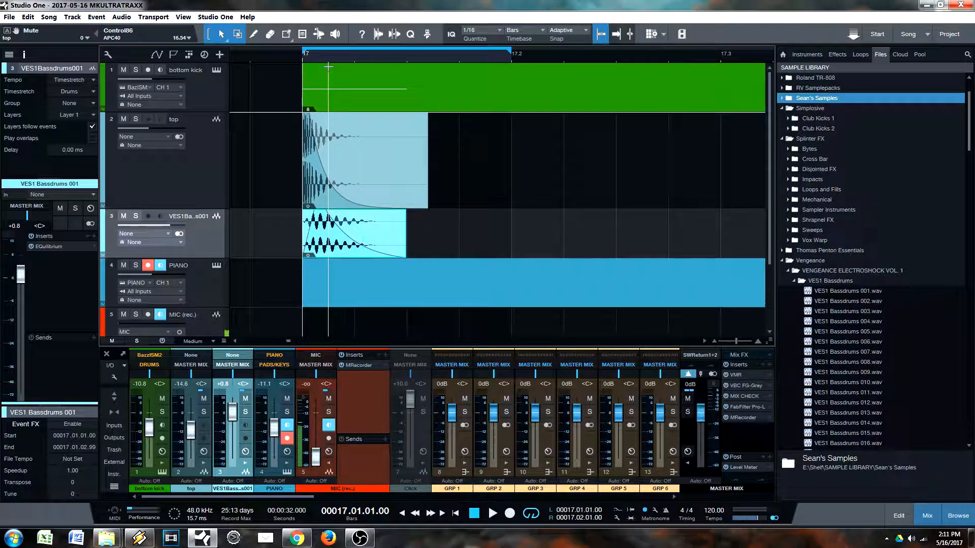
left_click_drag(497, 55, 491, 60)
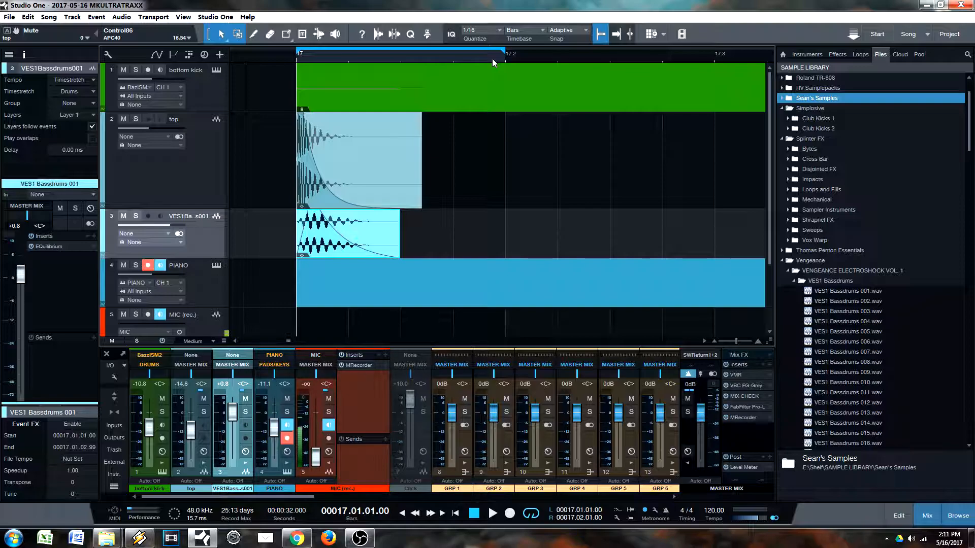
left_click_drag(472, 59, 497, 63)
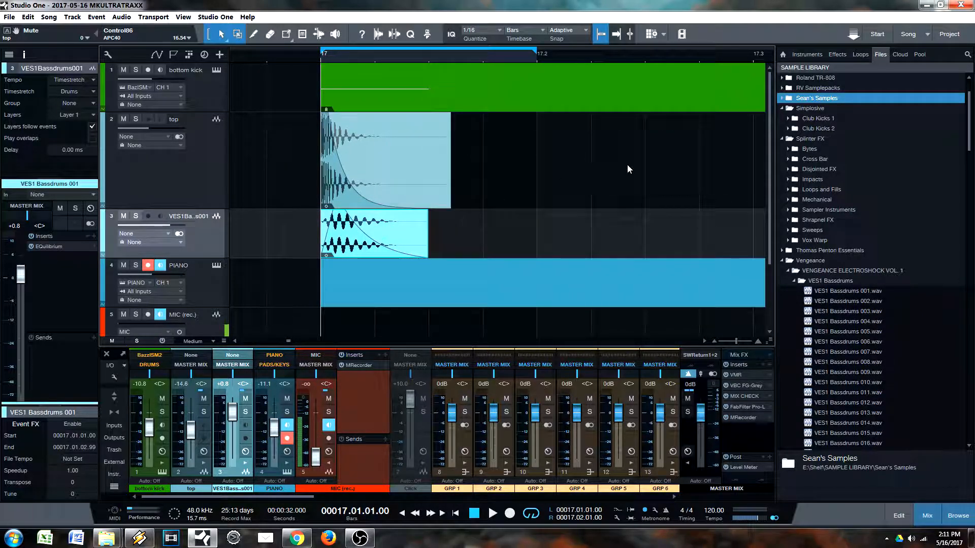
left_click_drag(365, 60, 402, 64)
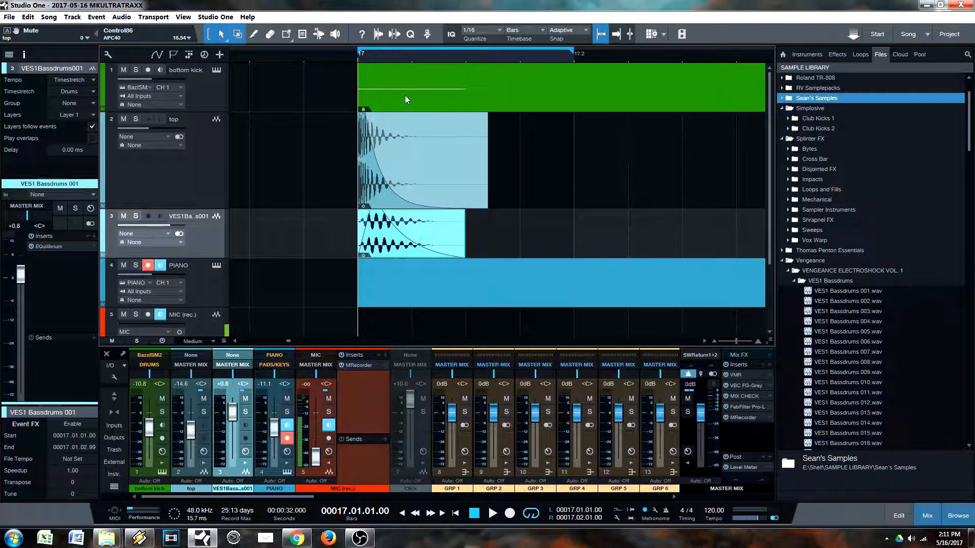
left_click(124, 216)
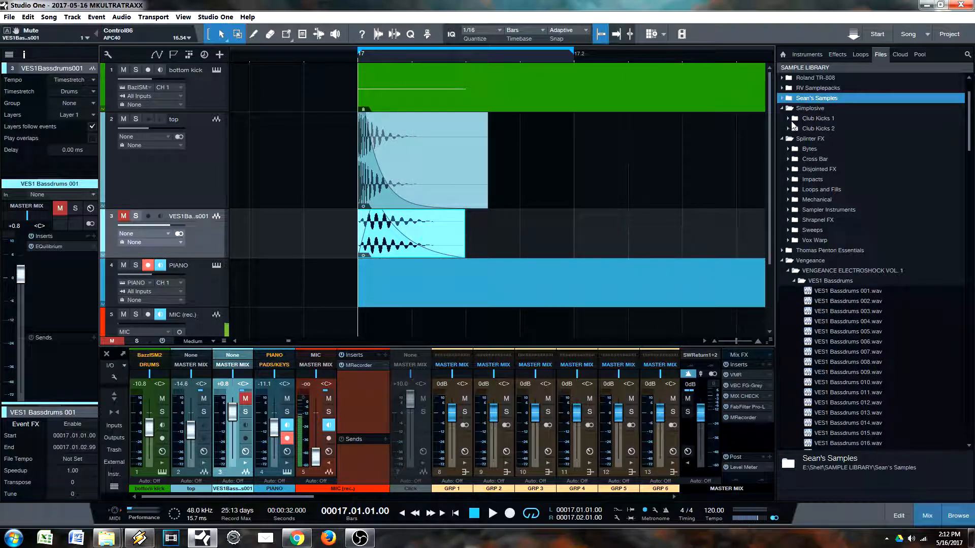
Expand the Simplosive Club Kicks 1 folder and disable the bottom kick, top and VES1 Bassdrums 001 tracks.
left_click(788, 121)
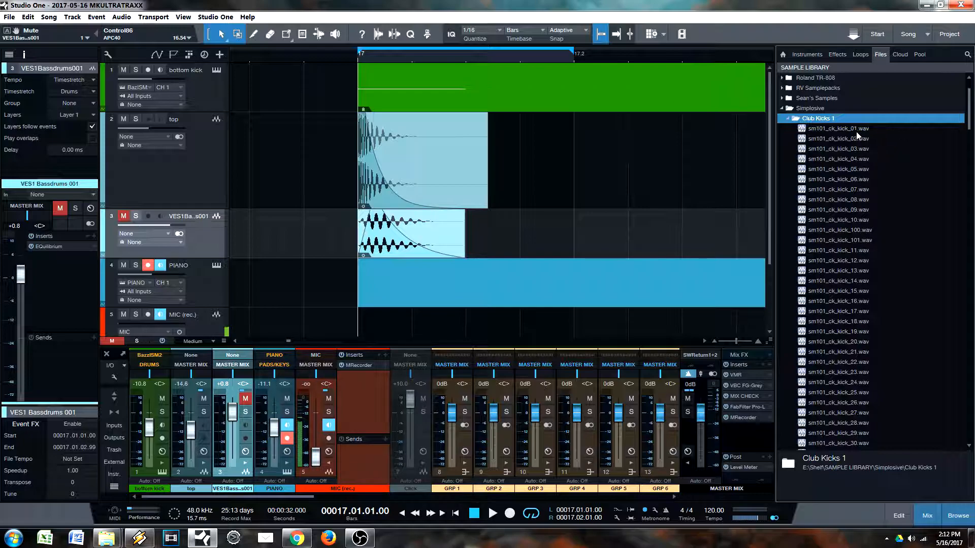
left_click(199, 89)
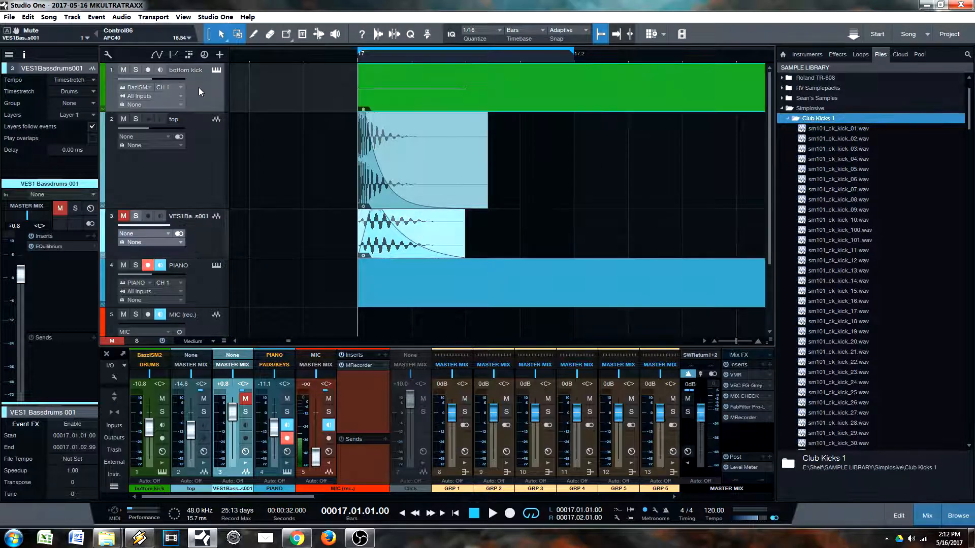
left_click(204, 244, "shift")
key("shift+d")
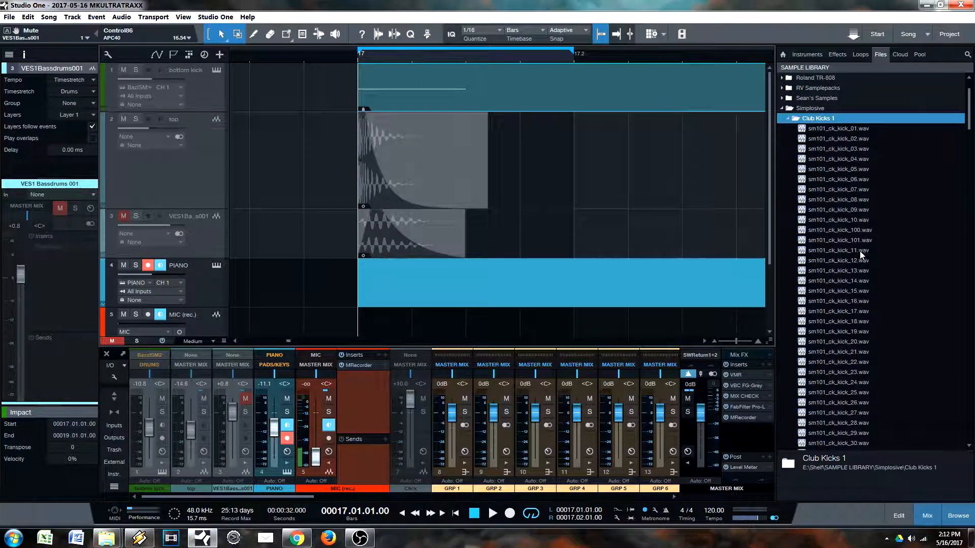
Audition the Club Kicks 1 samples from sm101_ck_kick_21 to sm101_ck_kick_25, comparing samples 24 and 25 repeatedly.
scroll(848, 274, "down", 3)
left_click(847, 261)
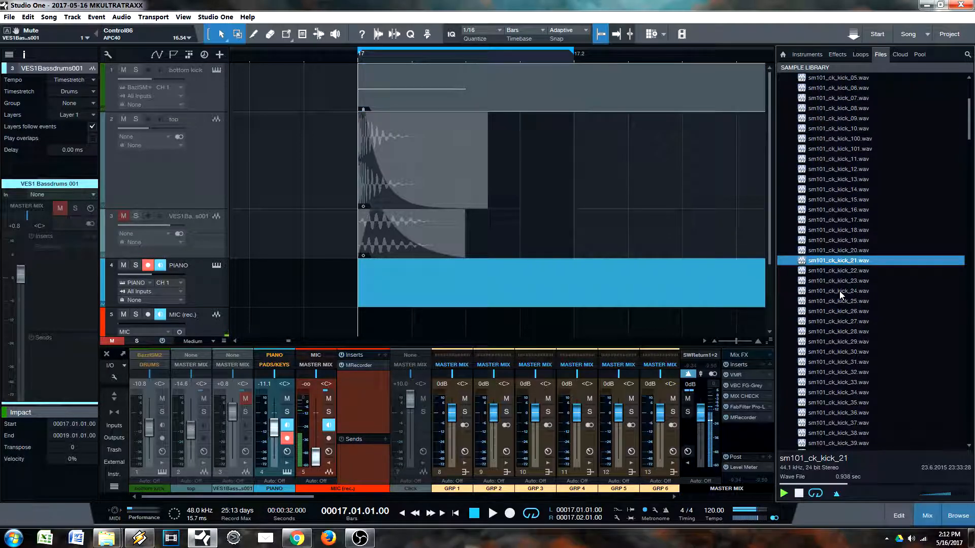
key("Down")
key("Down")
key("Down")
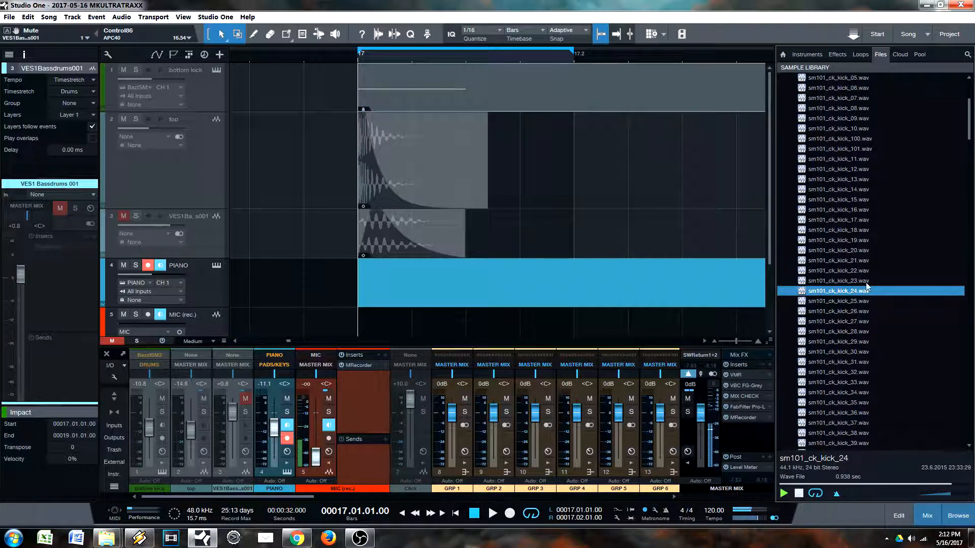
left_click(856, 303)
left_click(858, 291)
left_click(855, 300)
left_click(855, 293)
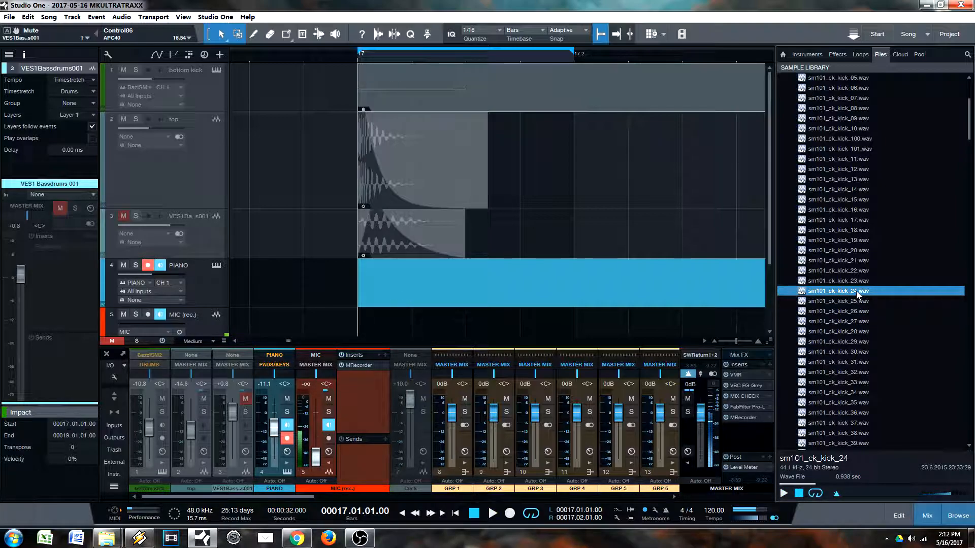
left_click_drag(522, 307, 766, 425)
left_click(798, 494)
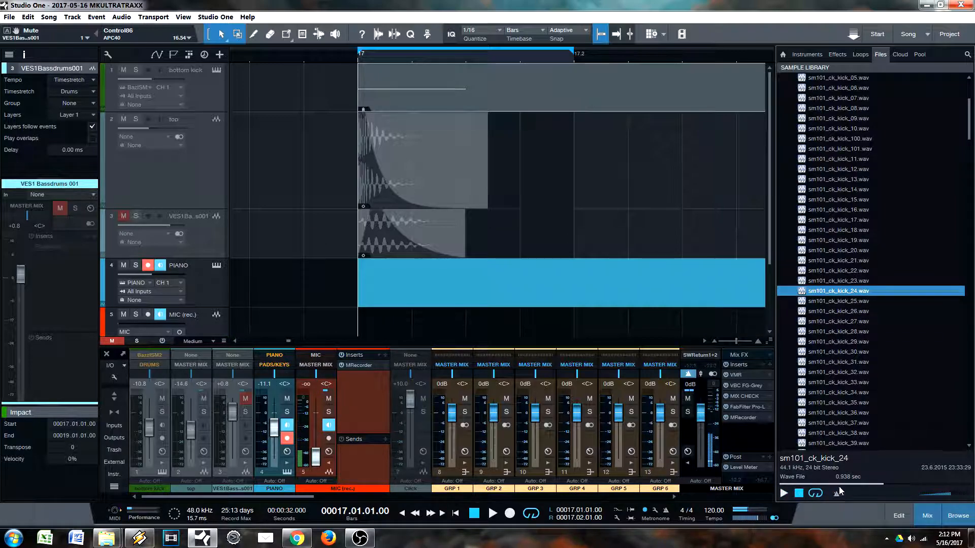
Place sm101_ck_kick_24 on a new audio track at bar 17 and trim the clip's end to beat 17.2.
left_click_drag(849, 295, 401, 259)
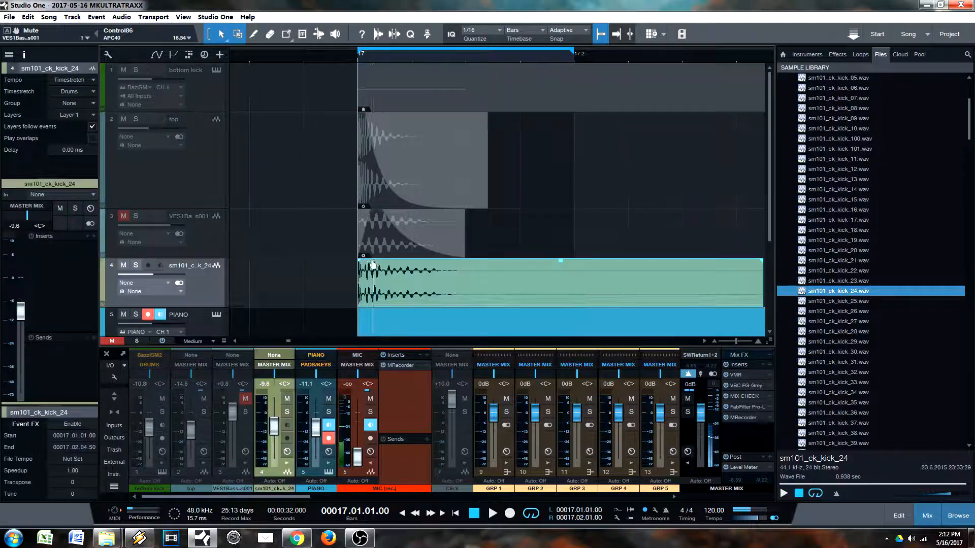
left_click_drag(534, 60, 442, 66)
scroll(487, 228, "down", 3)
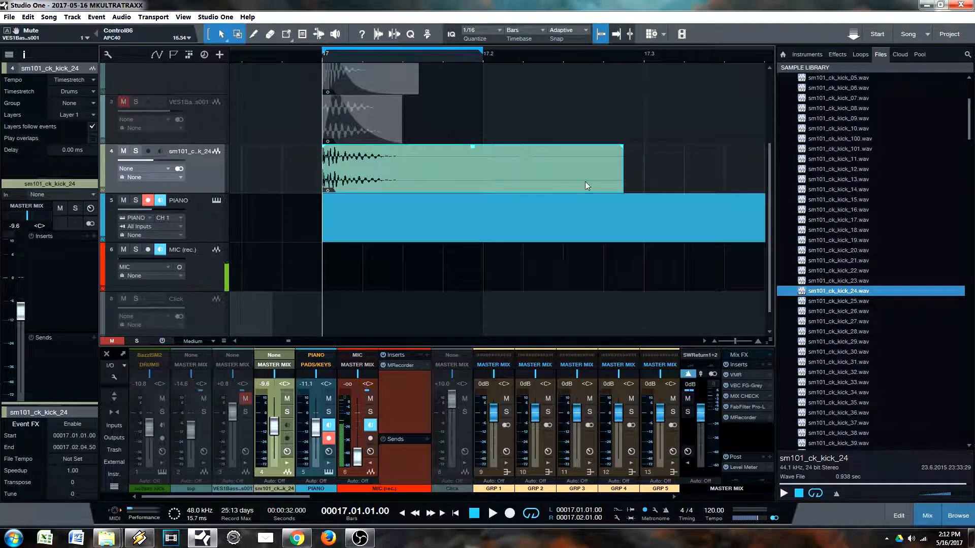
left_click_drag(627, 166, 482, 175)
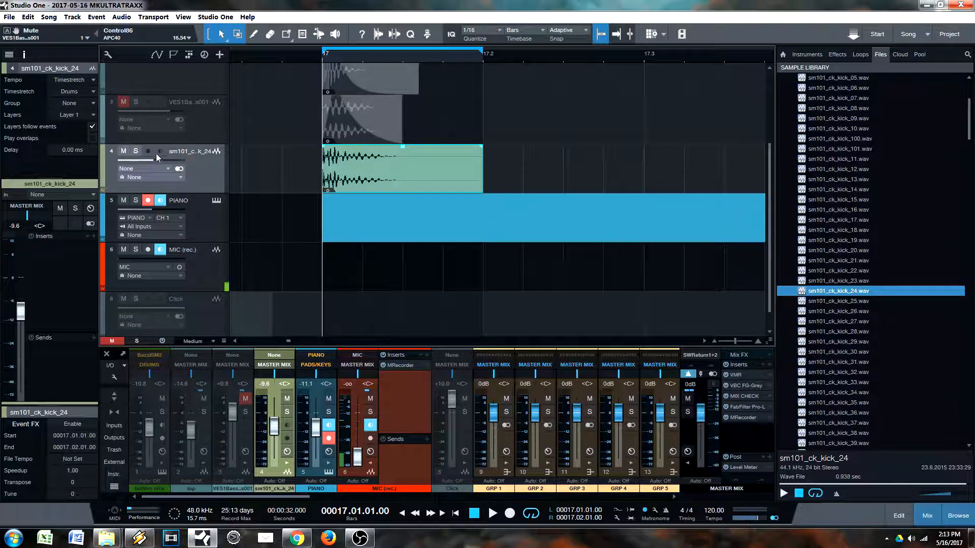
Solo and audition the sm101_ck_kick_24 track, and give its clip a long fade-out with an inward-bent curve.
left_click(136, 150)
key("space")
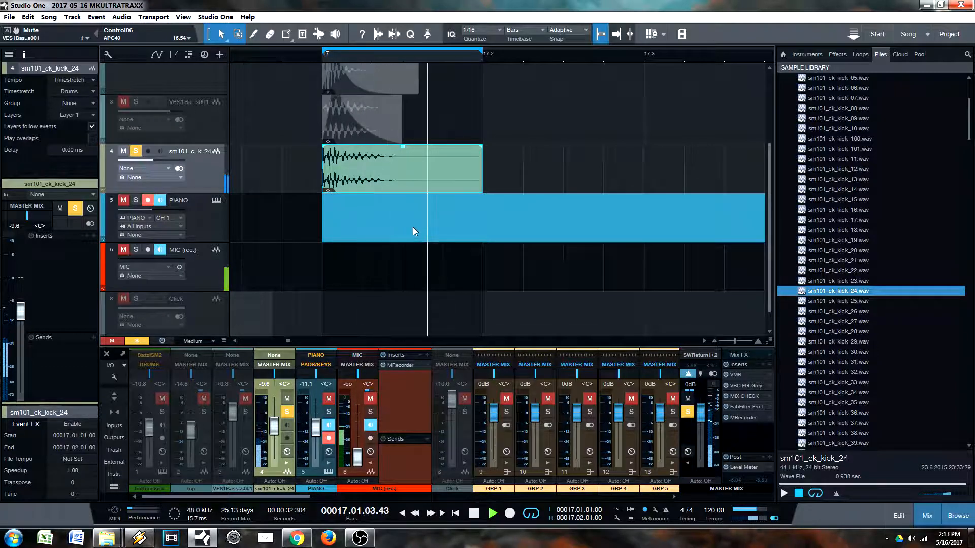
key("space")
left_click_drag(482, 149, 355, 152)
left_click_drag(420, 148, 416, 182)
left_click_drag(359, 148, 354, 149)
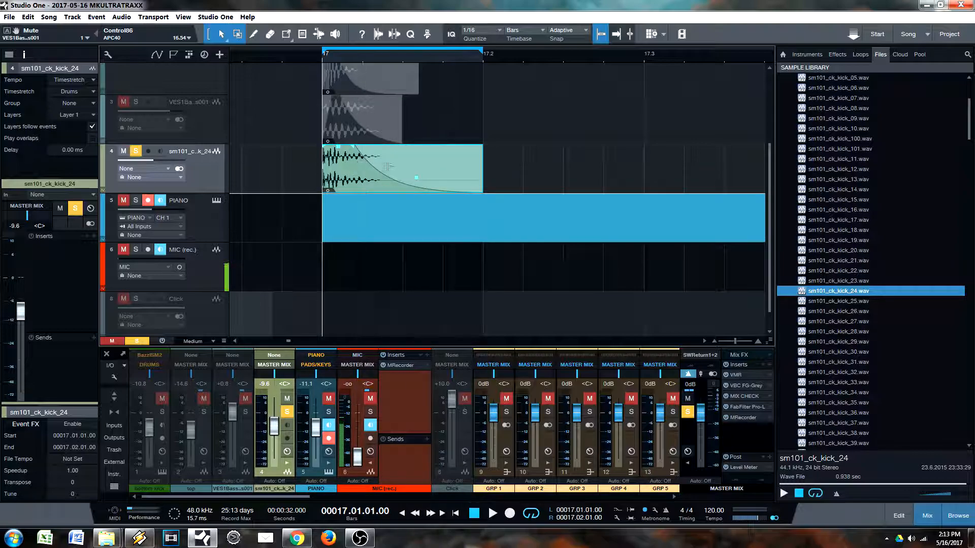
Fine-tune the start point and curve of the fade-out on the sm101_ck_kick_24 clip.
left_click_drag(416, 178, 419, 174)
left_click_drag(354, 148, 350, 148)
left_click_drag(415, 174, 416, 176)
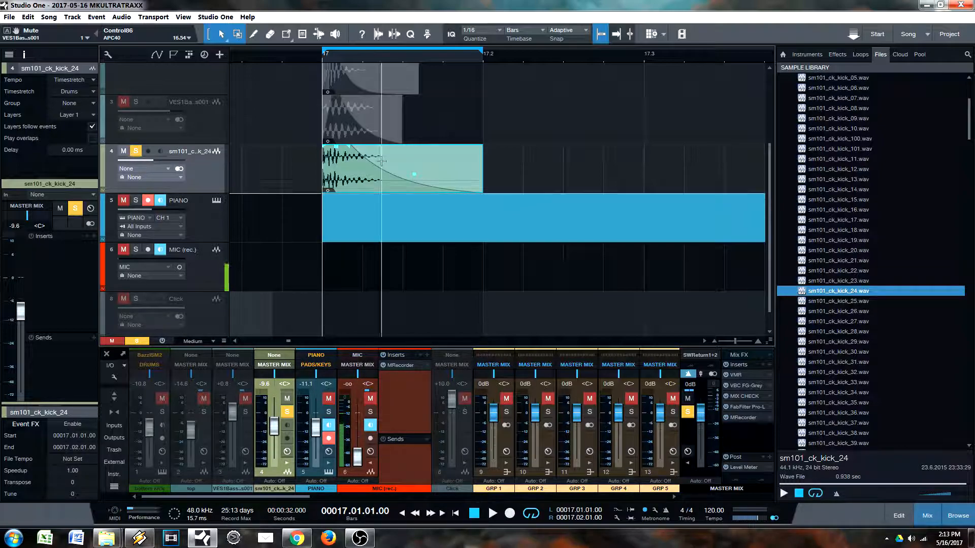
mouse_move(414, 180)
left_mouse_down()
mouse_move(414, 166)
mouse_move(399, 186)
left_mouse_up()
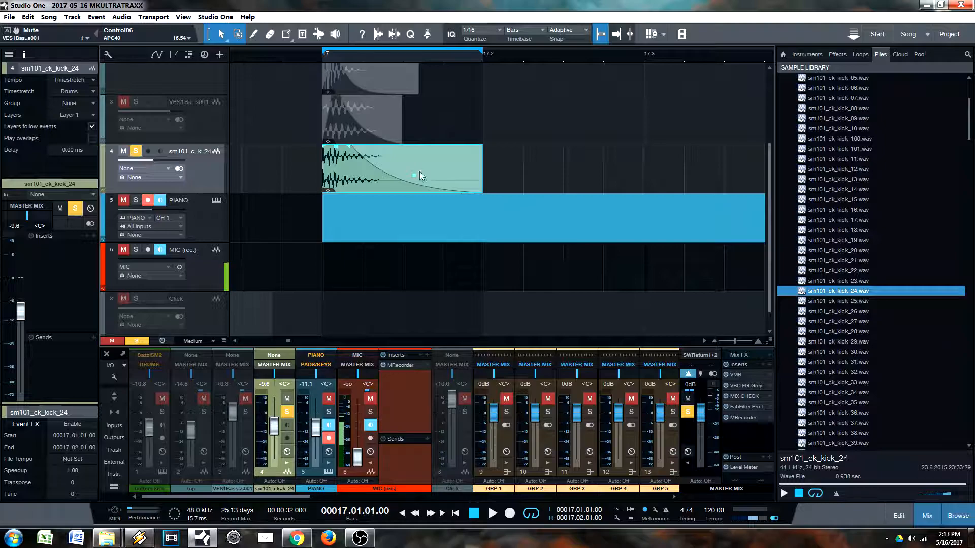
left_click_drag(416, 177, 409, 171)
mouse_move(346, 58)
left_mouse_down()
mouse_move(357, 72)
mouse_move(360, 63)
left_mouse_up()
left_click_drag(367, 148, 357, 148)
left_click_drag(455, 174, 455, 175)
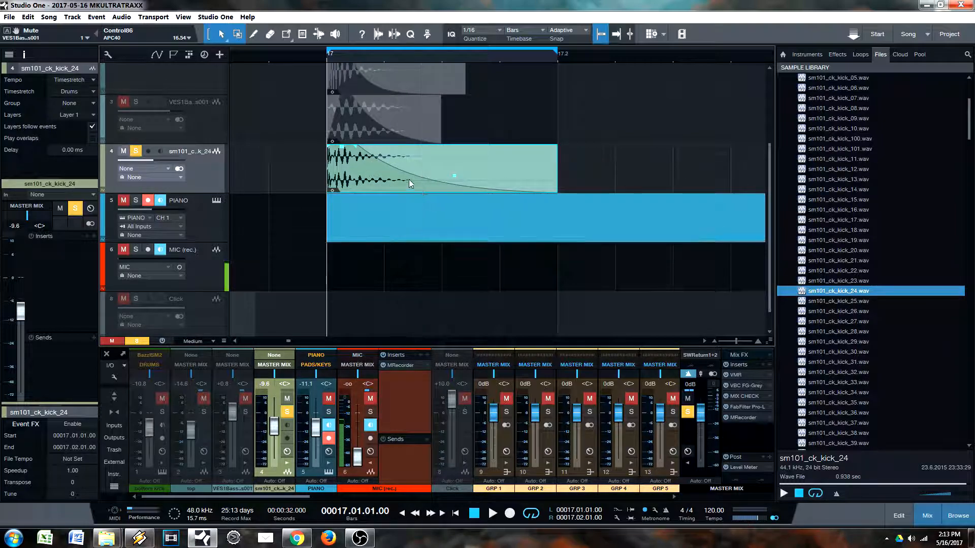
Bend the sm101_ck_kick_24 fade-out to its steepest curve while looping the clip, and stop playback.
key("space")
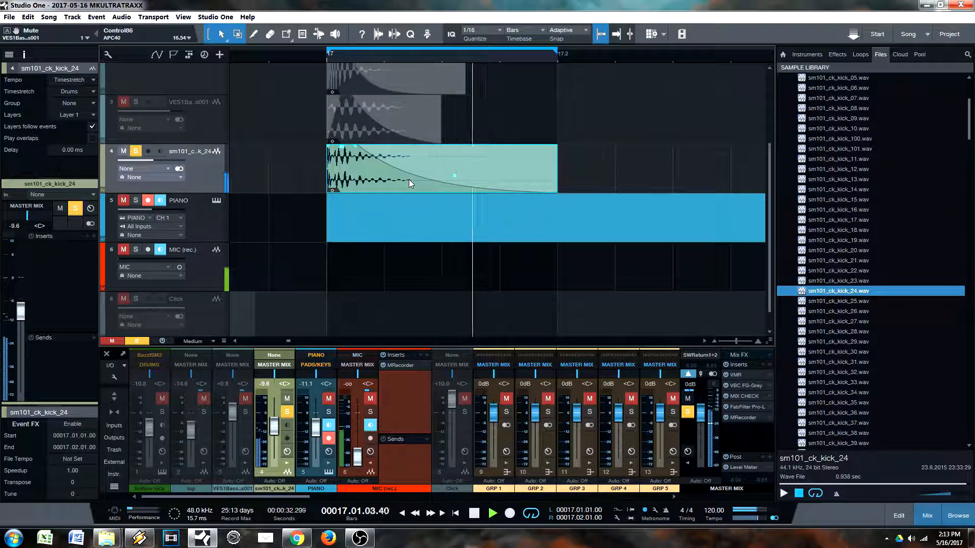
left_click_drag(454, 176, 455, 192)
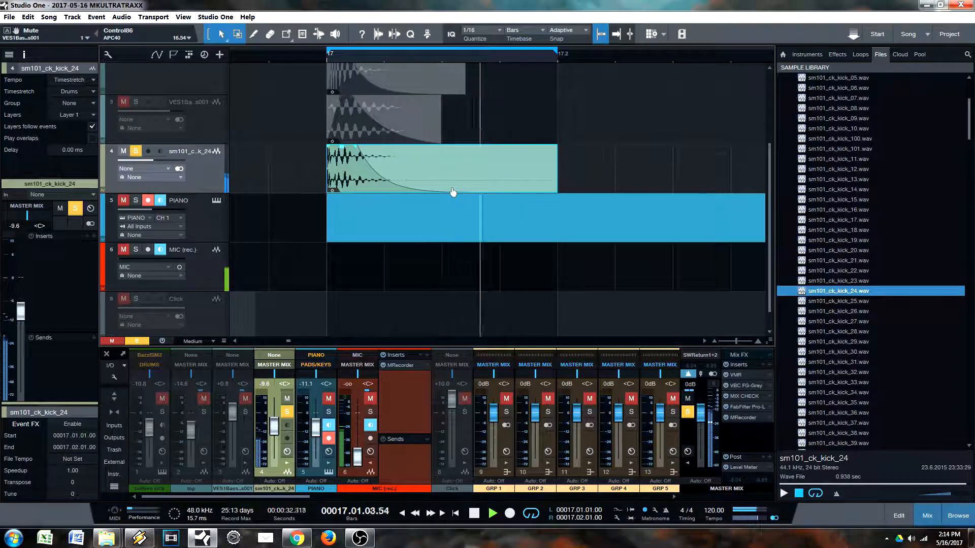
key("space")
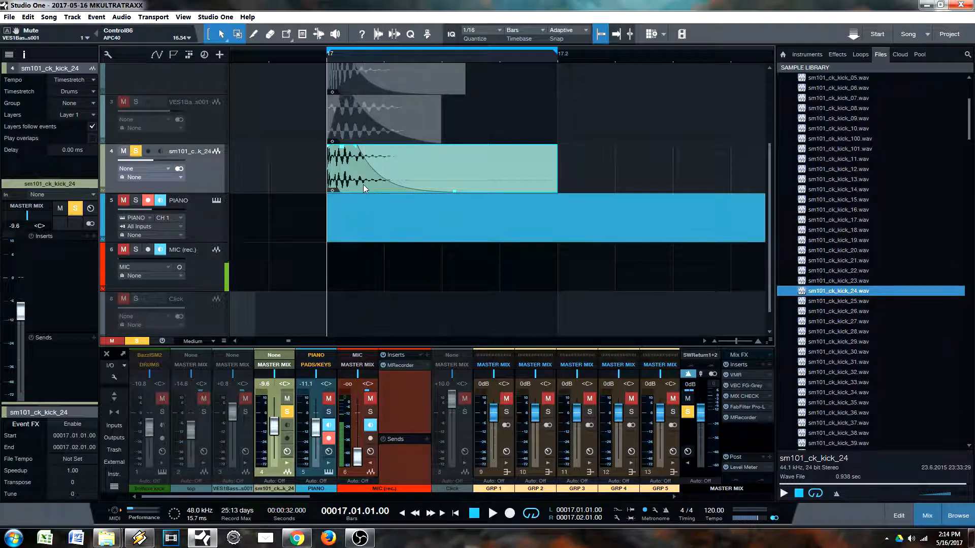
Insert EQuilibrium on the sm101_ck_kick_24 track, apply a 12 dB high-pass filter at 53 Hz, audition it and close the editor.
left_click(94, 237)
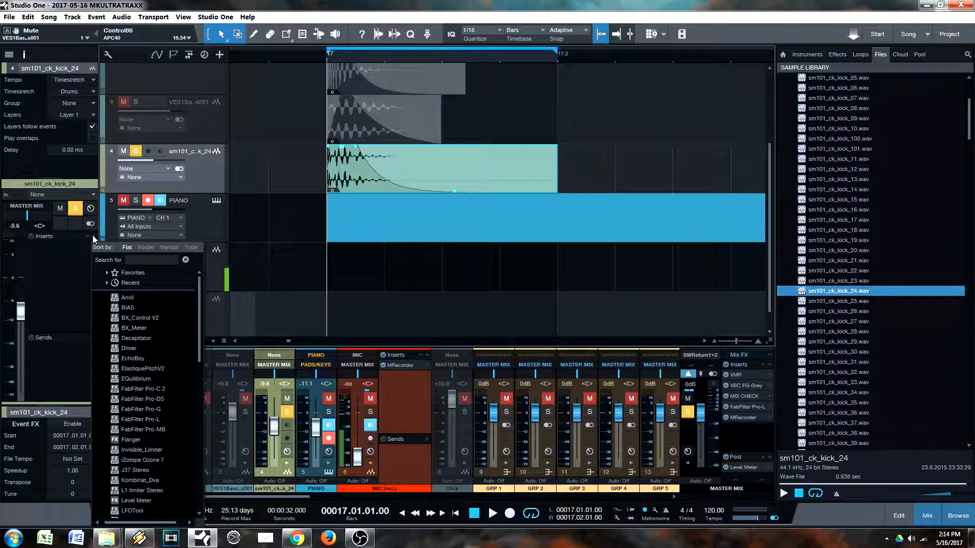
left_click(135, 378)
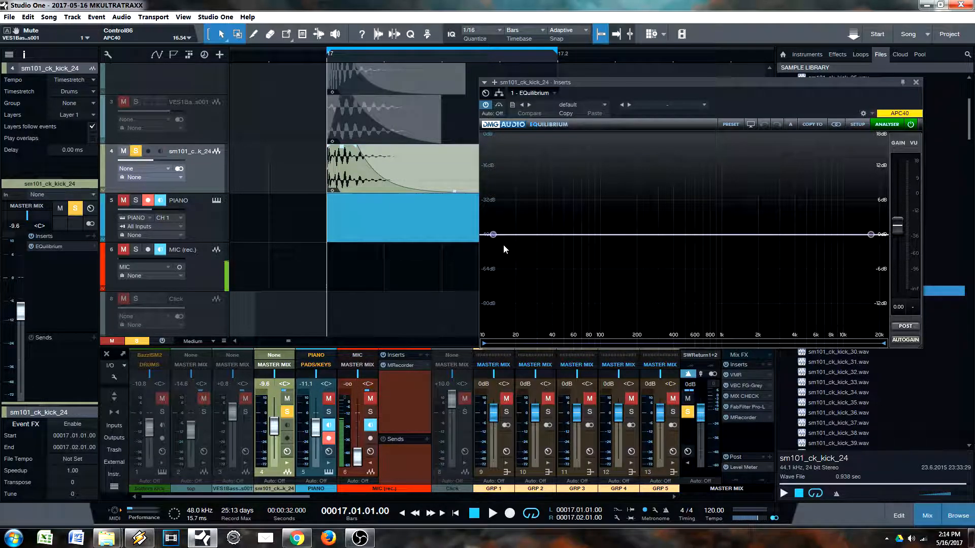
left_click_drag(493, 234, 567, 235)
key("space")
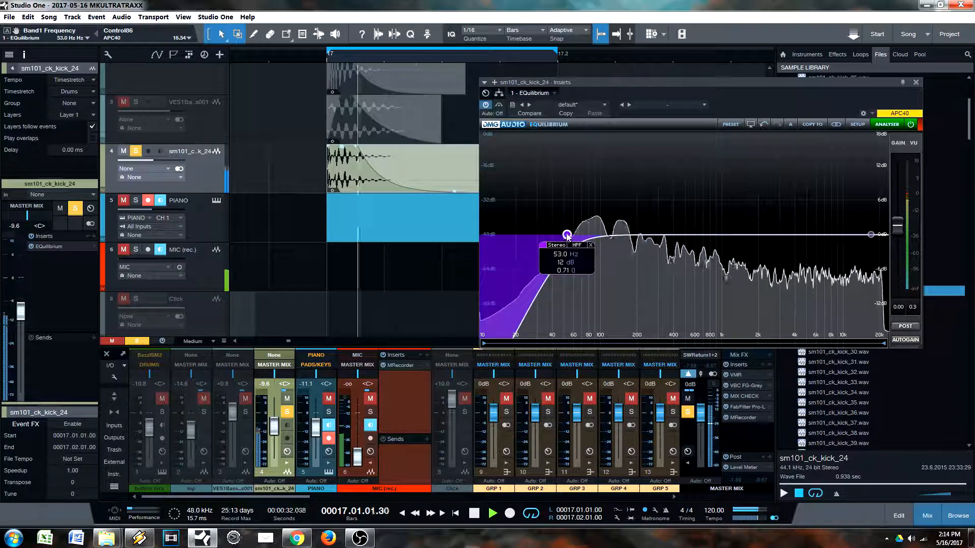
key("space")
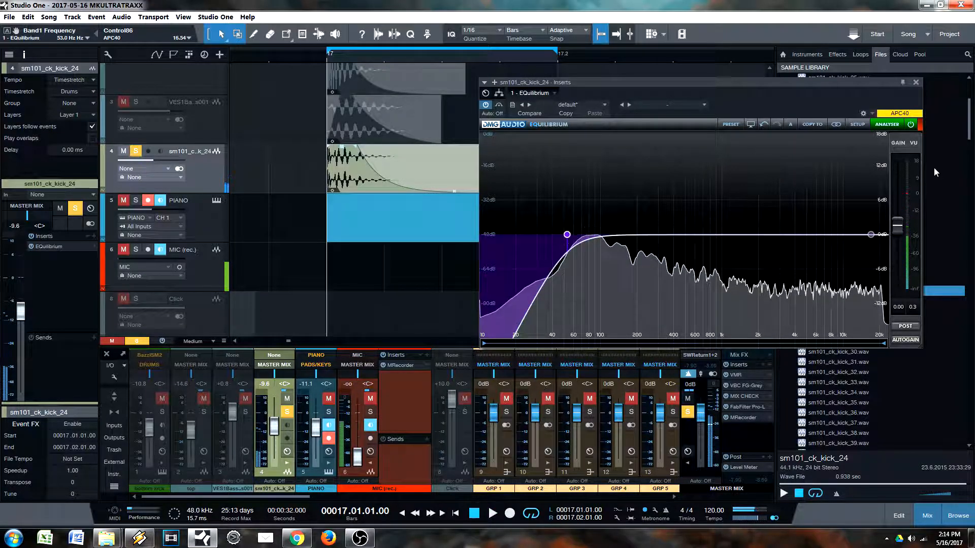
left_click(916, 82)
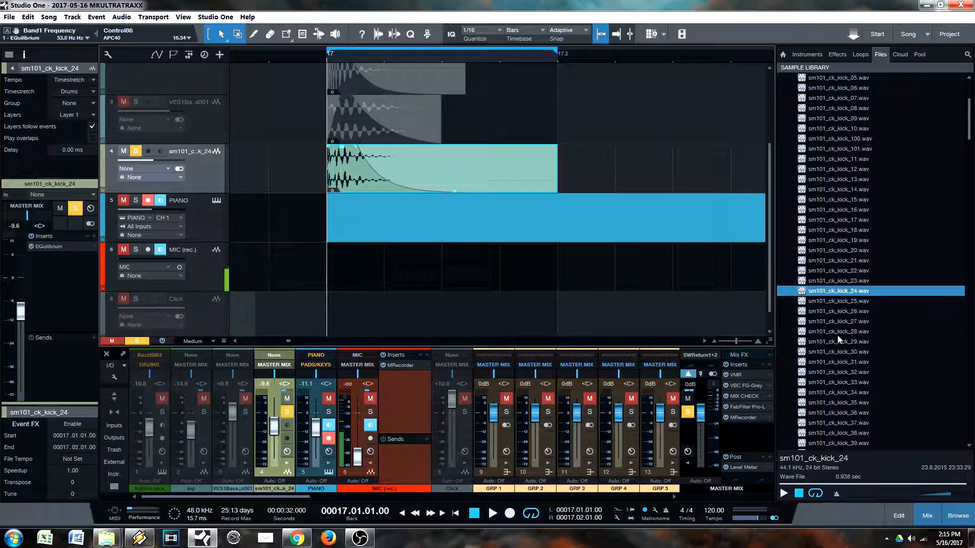
Try cutting the midrange with an extra EQuilibrium band on the sm101_ck_kick_24 track, remove the band and close the editor.
left_click(52, 247)
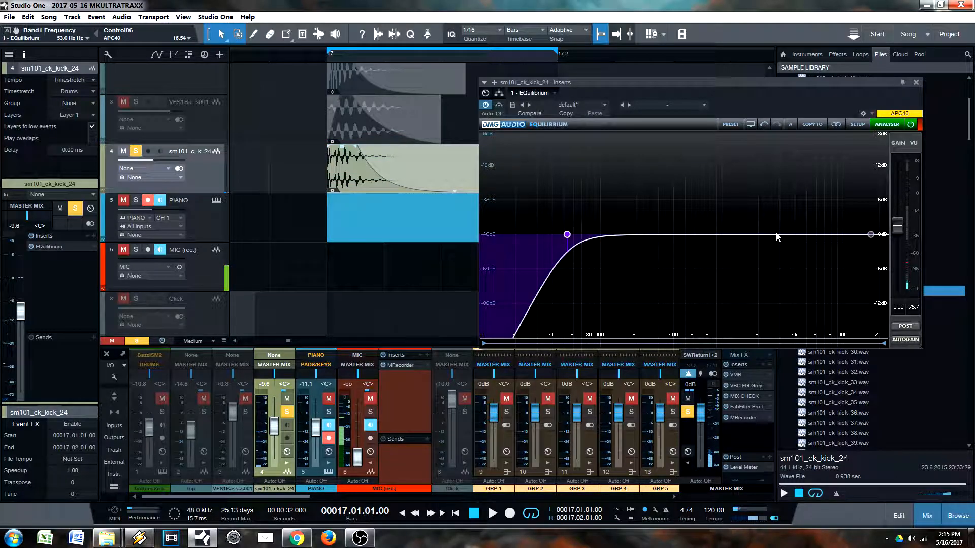
double_click(818, 227)
left_click_drag(818, 227, 704, 252)
key("space")
left_click(815, 266)
left_click(829, 277)
key("space")
left_click(728, 262)
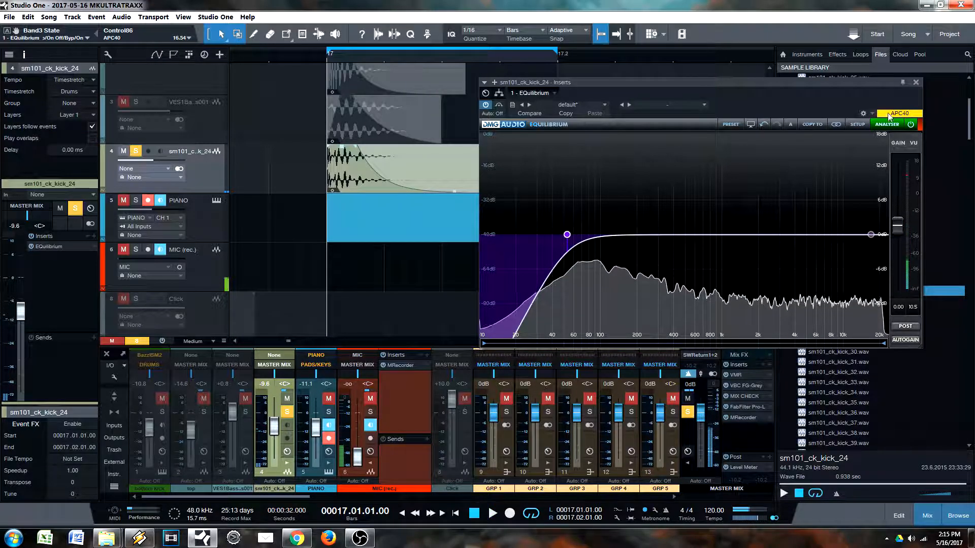
left_click(915, 82)
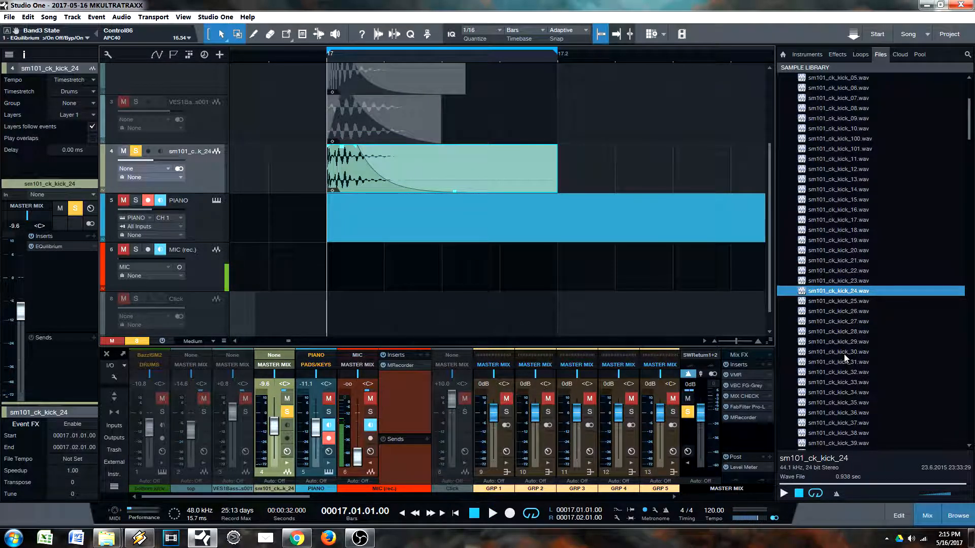
Audition further Club Kicks 1 samples from sm101_ck_kick_30 through sm101_ck_kick_41, and play back the soloed kick for comparison.
left_click(845, 354)
key("Down")
key("Down")
key("Down")
key("Down")
key("Down")
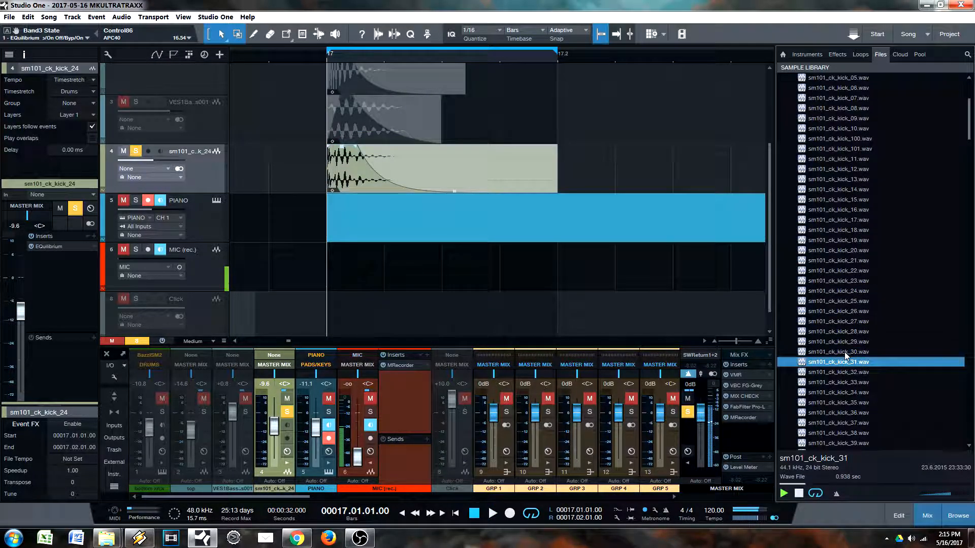
key("Down")
key("Down")
key("Down")
key("Down")
key("Down")
key("Down")
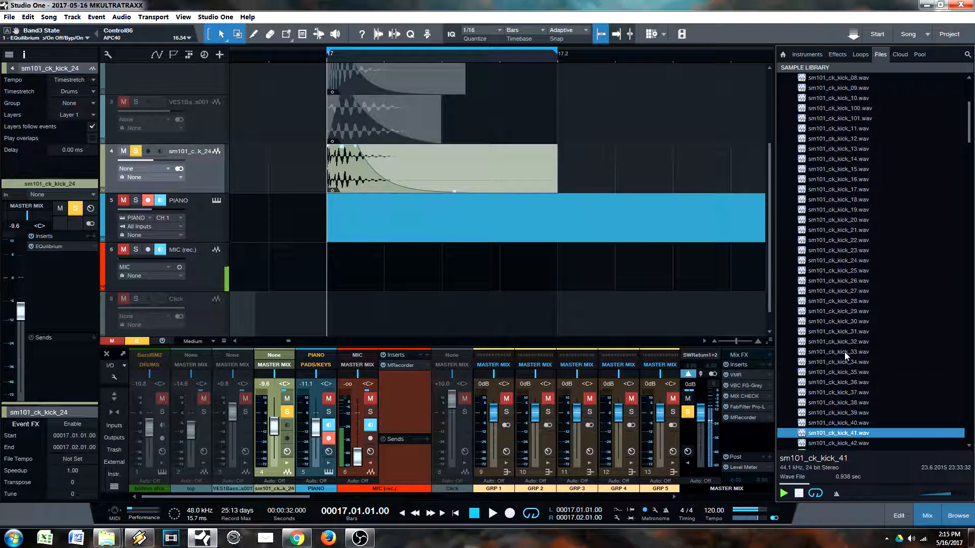
key("space")
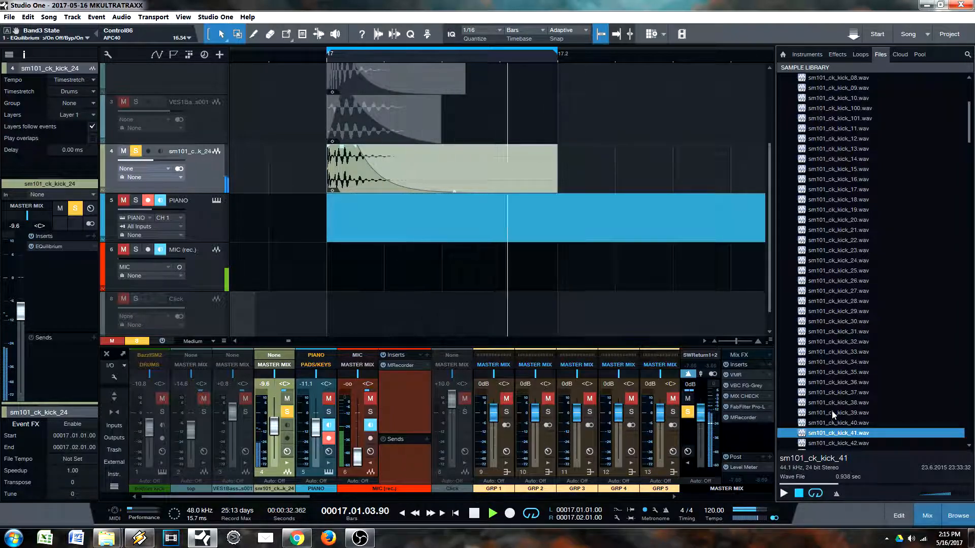
Audition the Club Kicks 1 samples from sm101_ck_kick_41 through sm101_ck_kick_47.
left_click(836, 494)
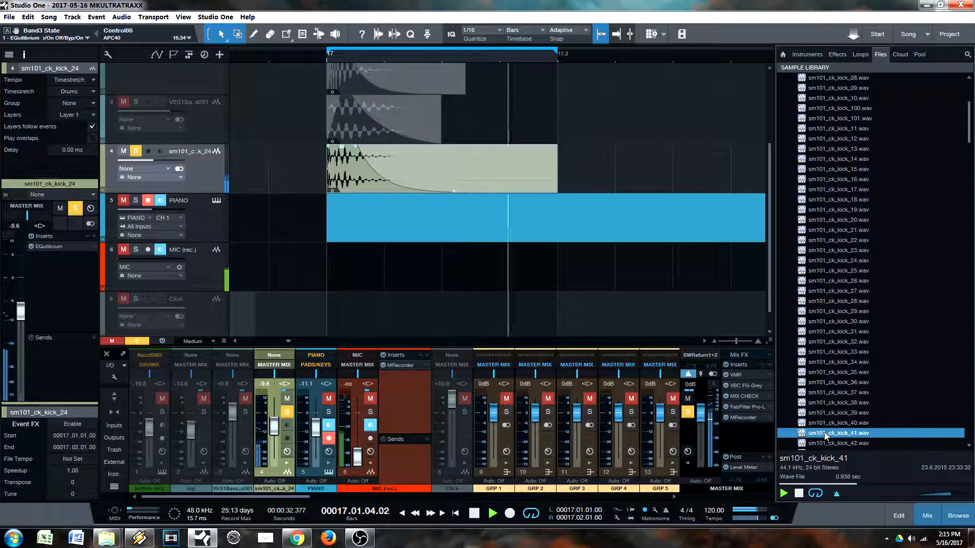
left_click(833, 445)
key("Down")
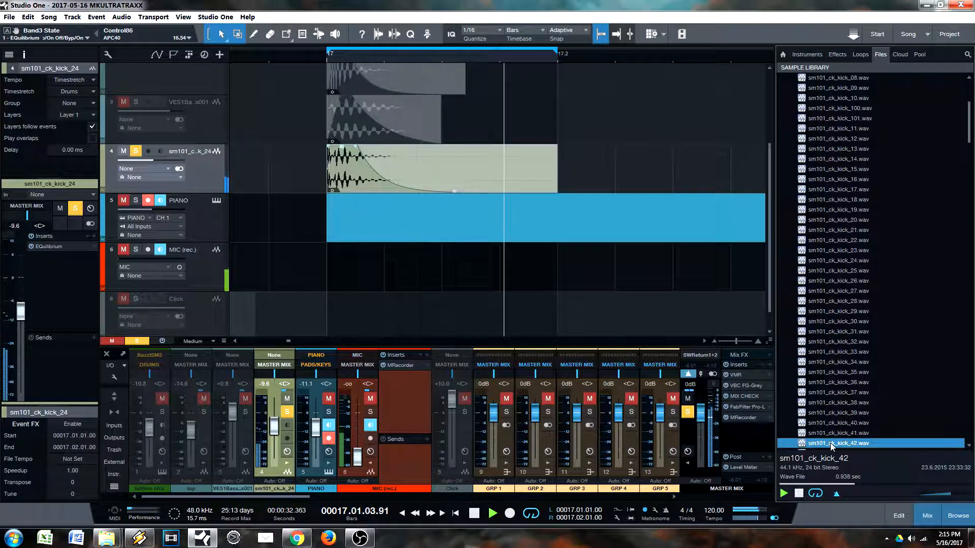
key("Down")
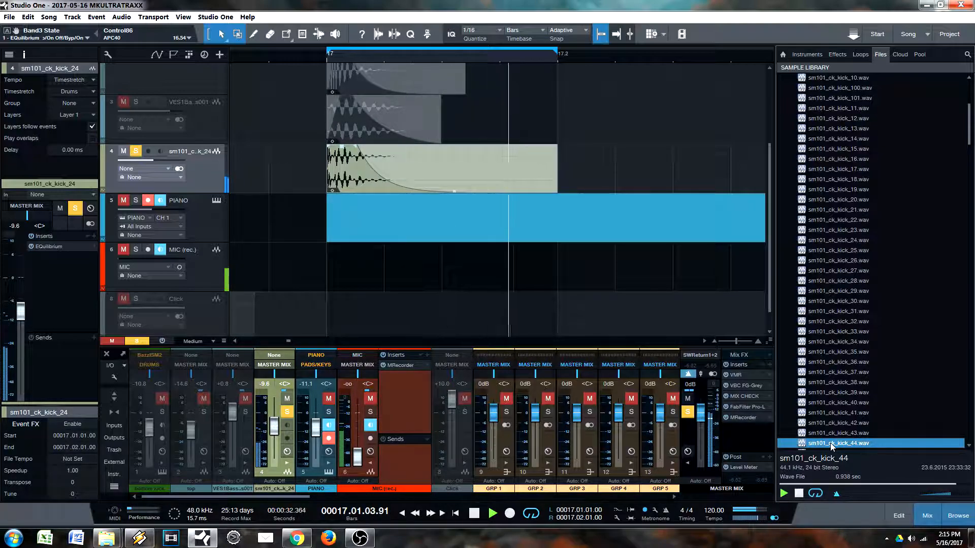
key("Down")
key("Down")
key("Down")
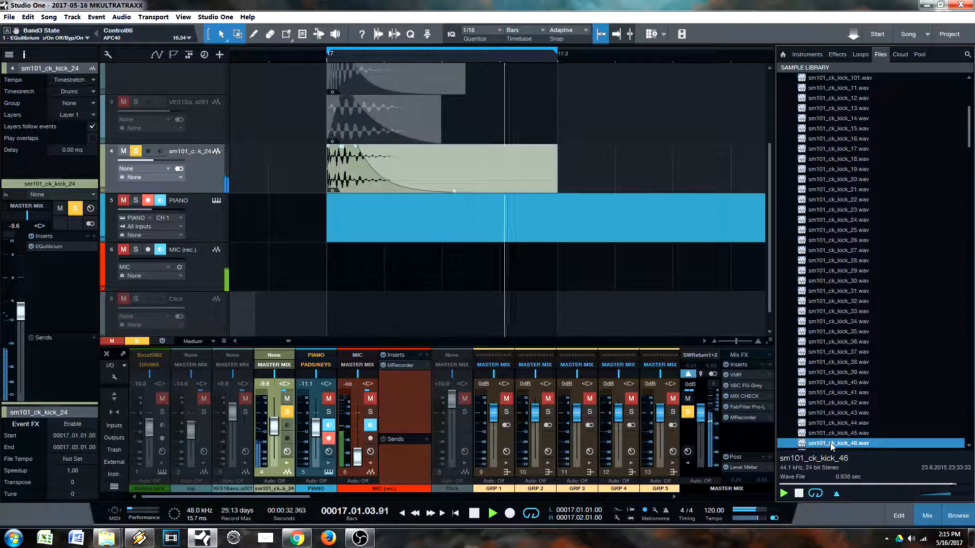
scroll(831, 447, "down", 1)
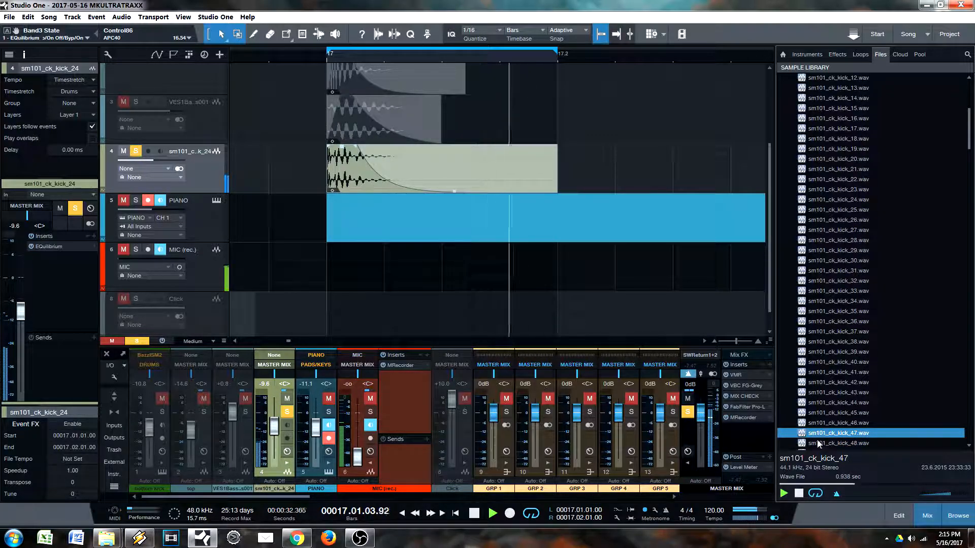
Stop playback, place sm101_ck_kick_47 on a new track at bar 17 and trim its end to 17.2.
key("space")
mouse_move(857, 439)
left_mouse_down()
mouse_move(812, 455)
mouse_move(346, 218)
mouse_move(346, 195)
left_mouse_up()
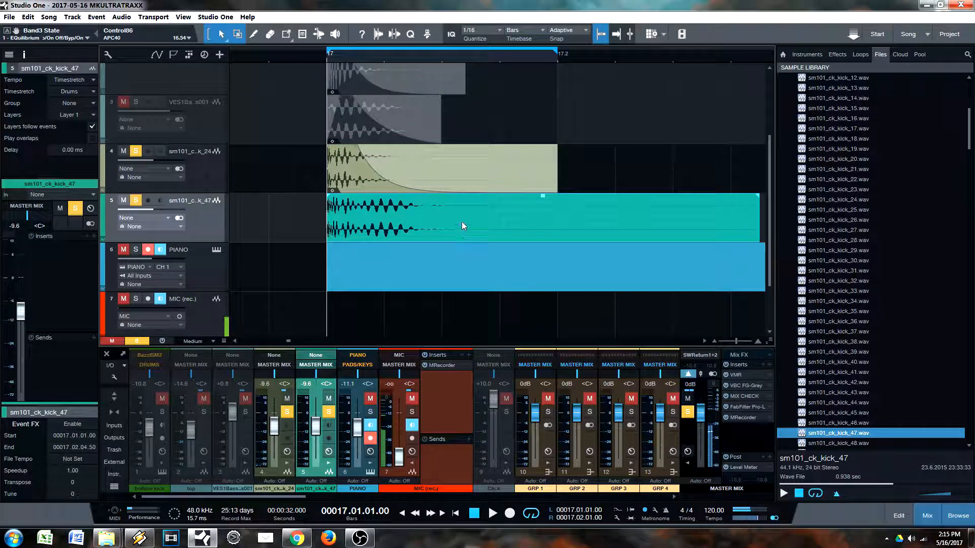
key("4")
left_click(609, 215)
key("1")
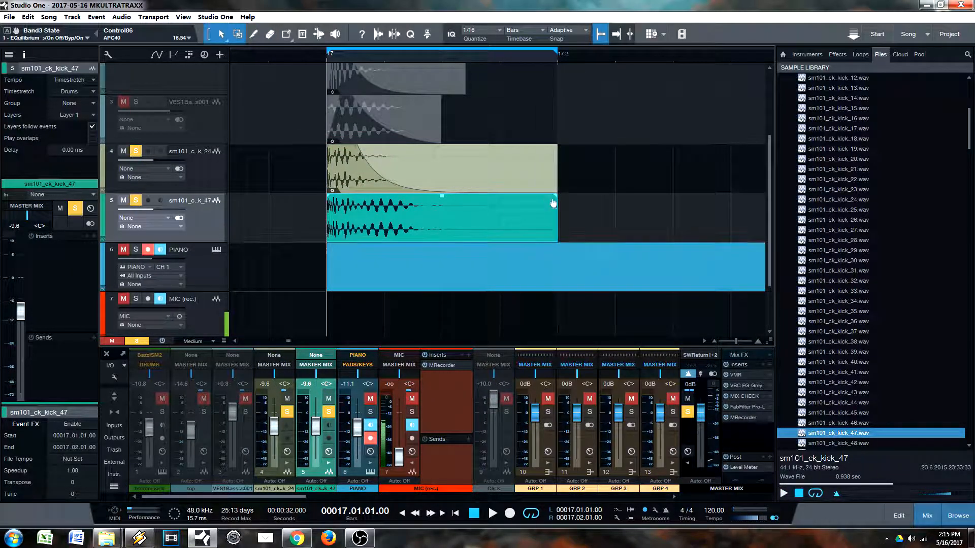
Insert EQuilibrium on the sm101_ck_kick_47 track, solo it exclusively and apply a 12 dB high-pass filter at about 326 Hz.
left_click(95, 237)
left_click(137, 378)
left_click_drag(493, 234, 615, 234)
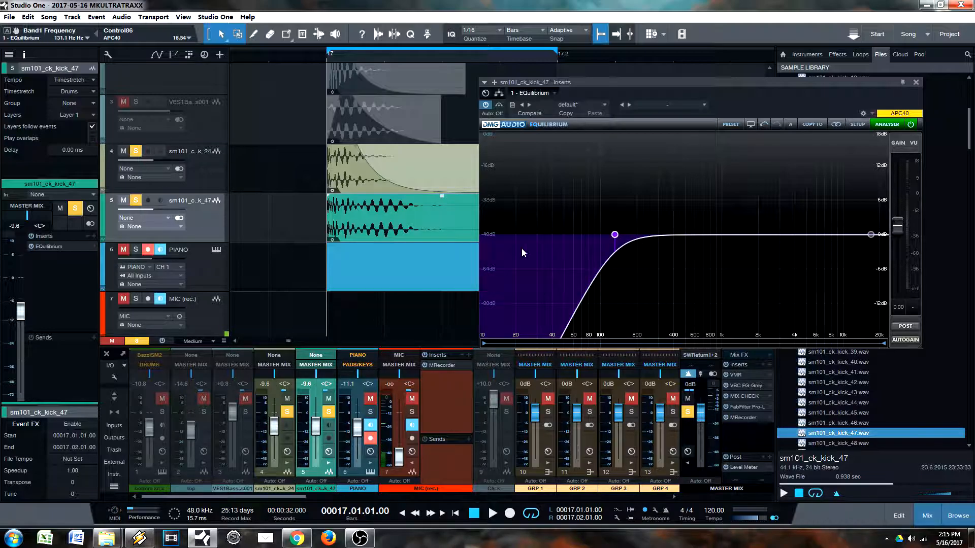
left_click(136, 200, "ctrl")
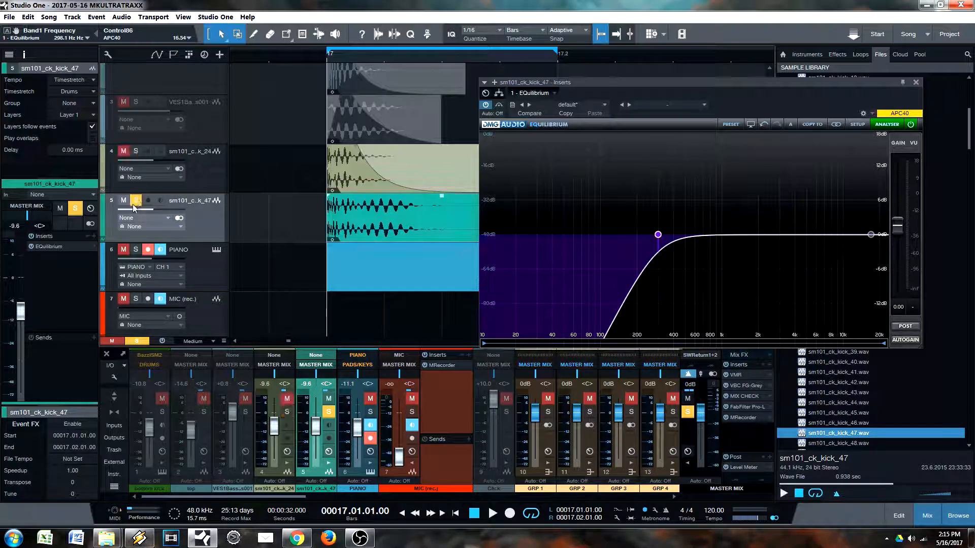
left_click_drag(658, 234, 705, 234)
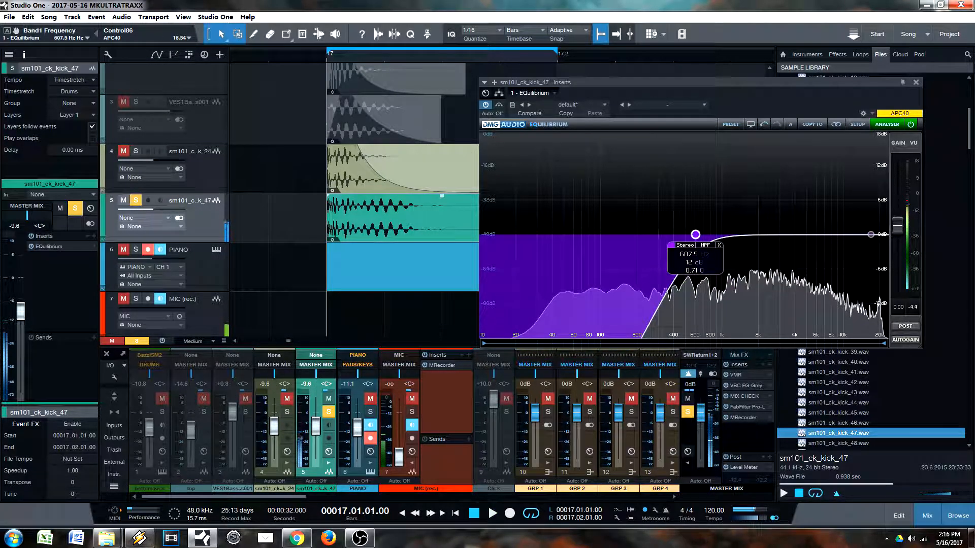
Insert Oxford TransMod Native after EQuilibrium on the sm101_ck_kick_47 track.
left_click(94, 236)
key("s")
key("p")
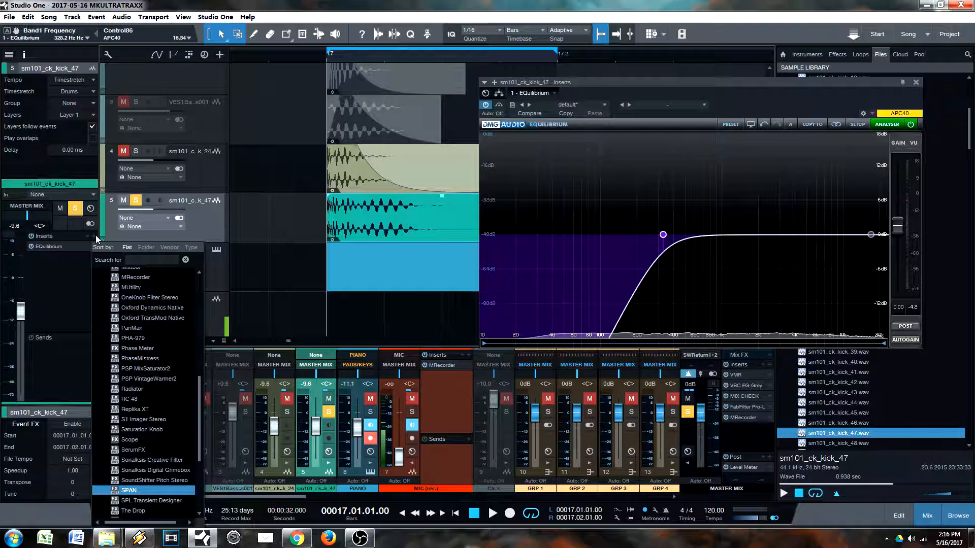
left_click(142, 318)
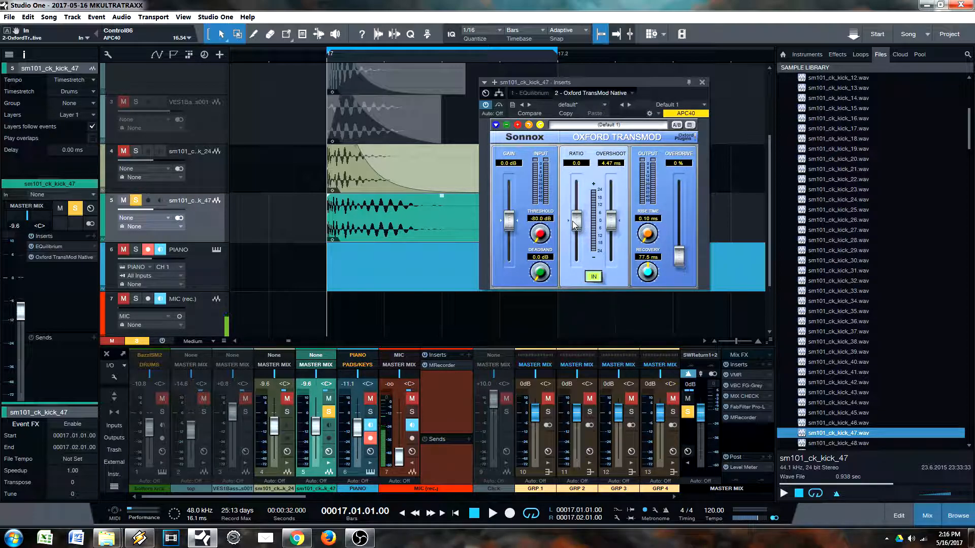
Set the TransMod ratio to +0.17 and overshoot to 8.64 ms while looping the soloed kick.
left_click_drag(577, 224, 610, 215)
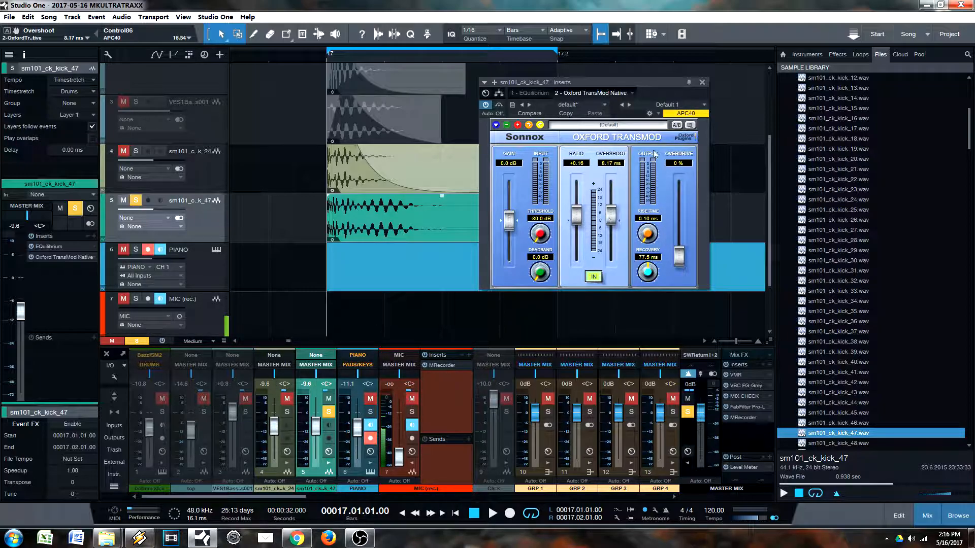
left_click_drag(652, 86, 655, 116)
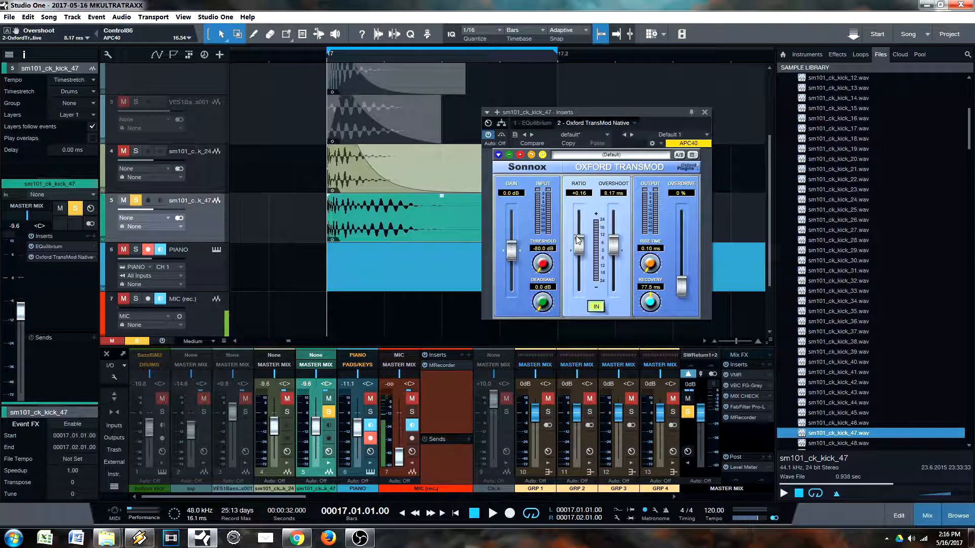
left_click_drag(682, 113, 710, 145)
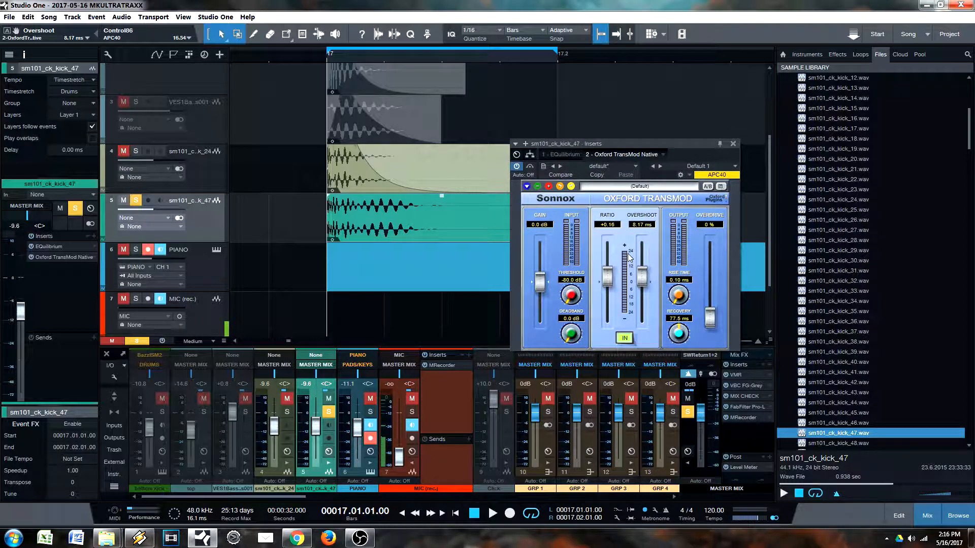
key("space")
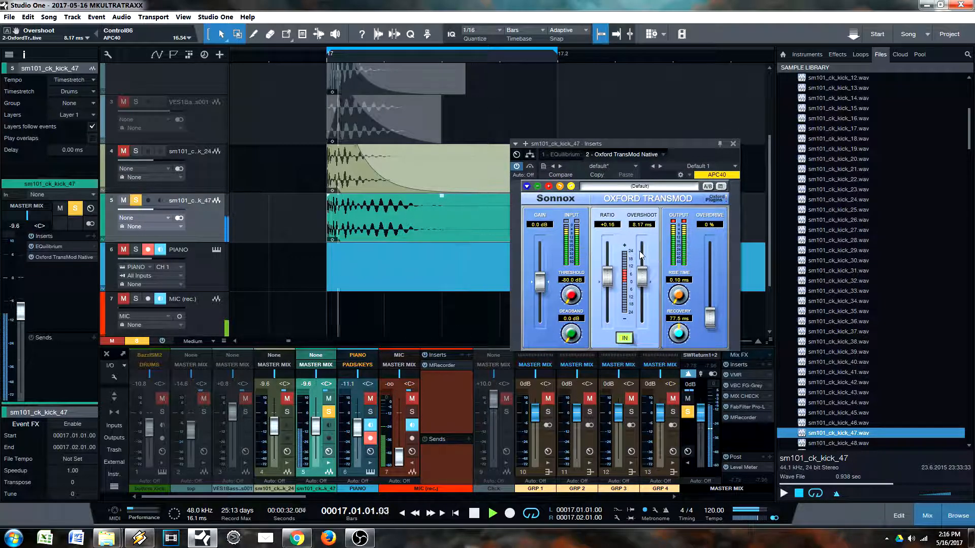
left_click_drag(612, 276, 641, 275)
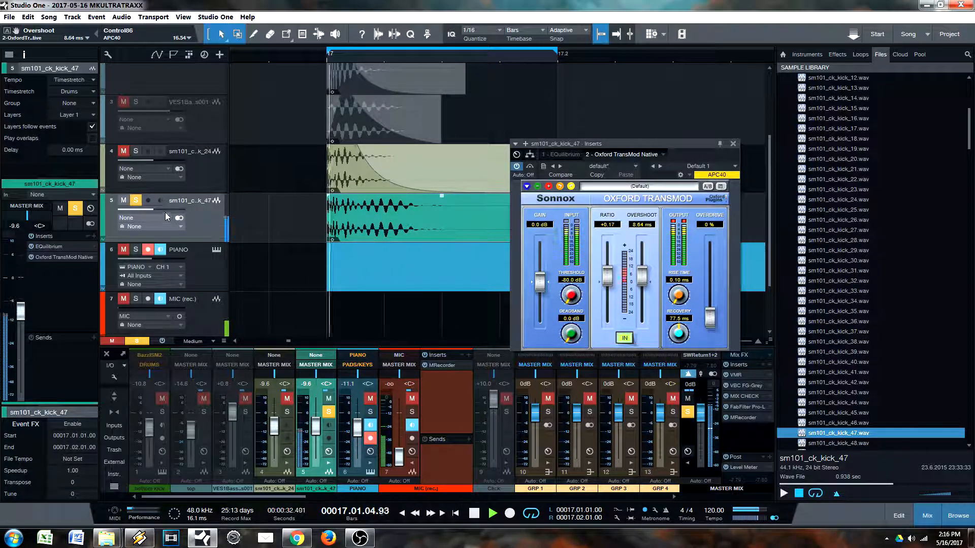
Solo sm101_ck_kick_24 together with sm101_ck_kick_47 and lower the sm101_ck_kick_47 track volume to -12.9 dB during playback.
left_click_drag(160, 208, 156, 203)
key("space")
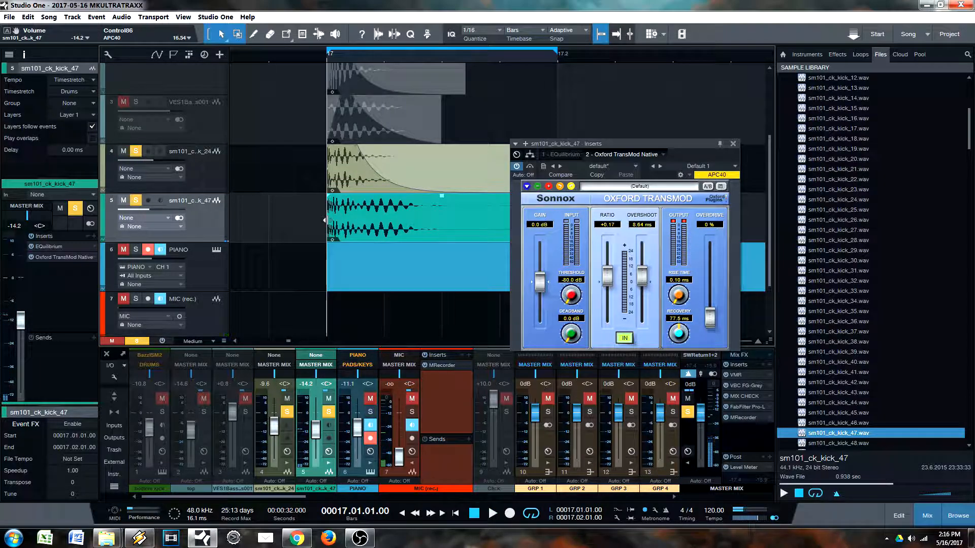
key("space")
left_click_drag(153, 209, 154, 209)
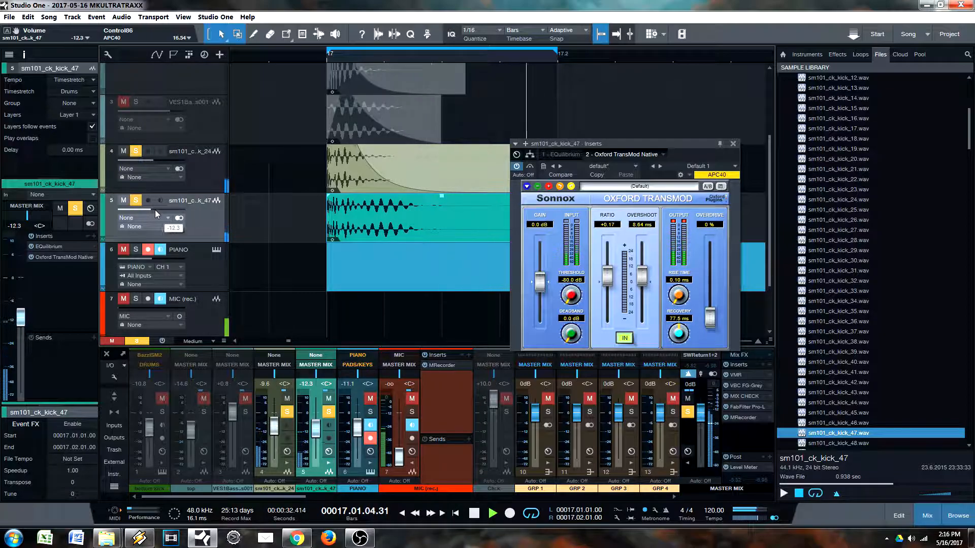
Open the EQuilibrium editor of the sm101_ck_kick_24 track and stop playback.
key("Up")
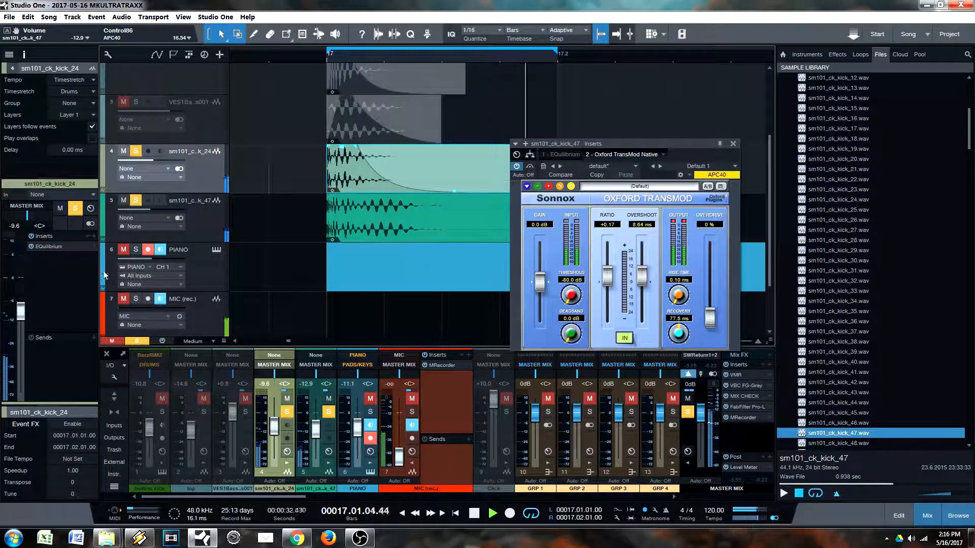
left_click(49, 246)
key("space")
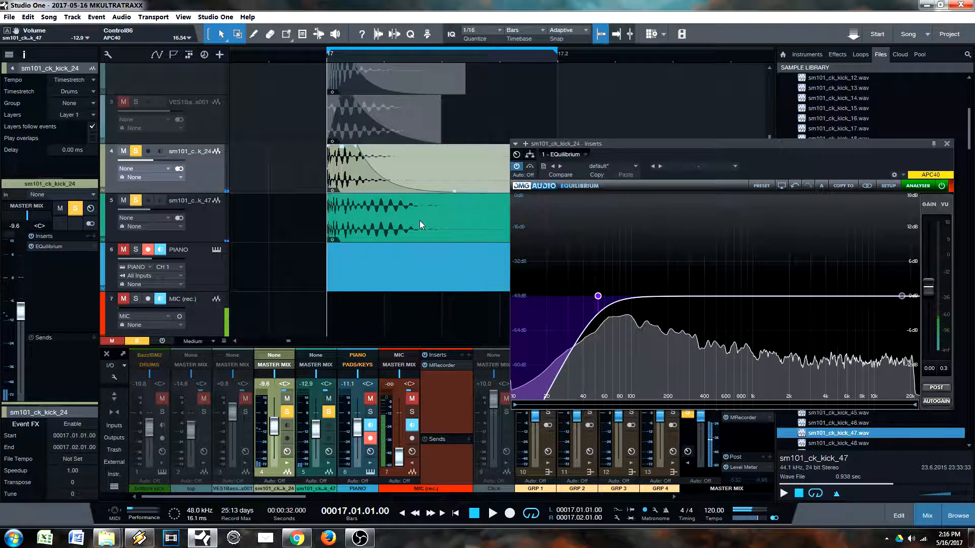
Rename the sm101_ck_kick_47 track as top.
left_click(204, 218)
double_click(186, 198)
type("top")
key("Return")
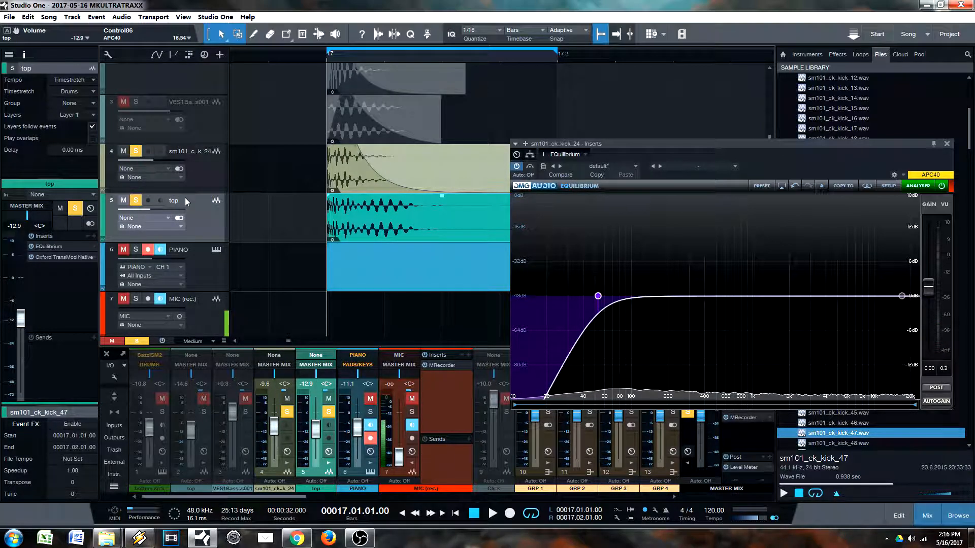
Rename the sm101_ck_kick_24 track as btm and move it below the top track.
double_click(189, 152)
type("btm")
key("Return")
left_click_drag(190, 153, 205, 241)
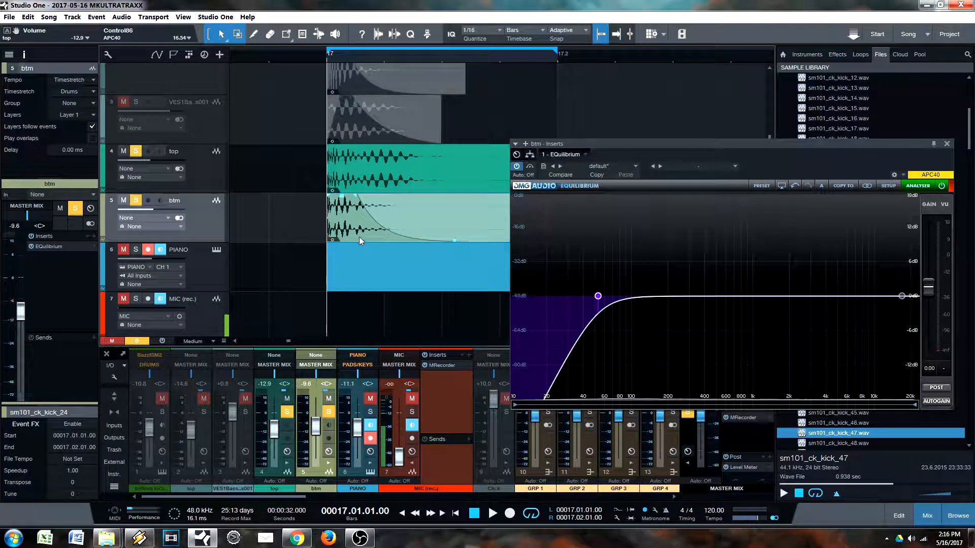
left_click(378, 178)
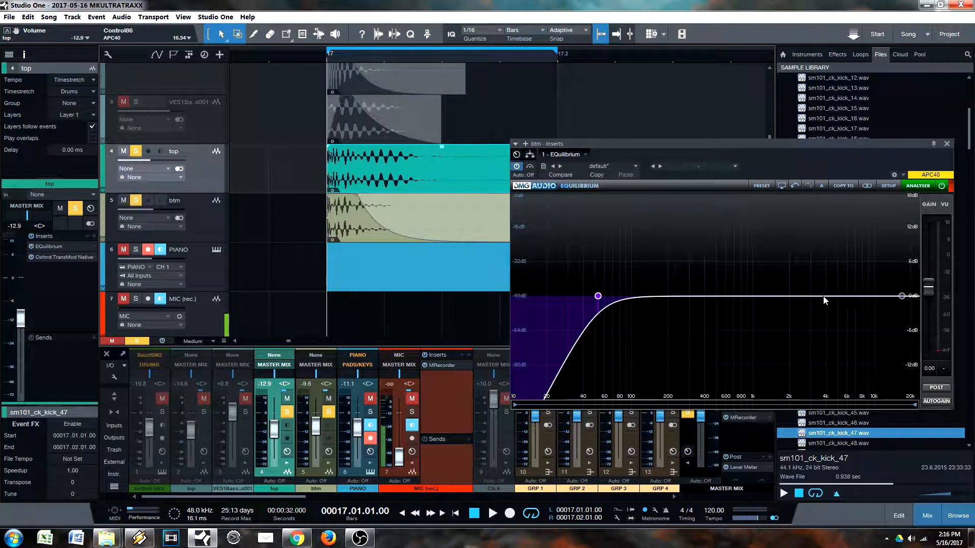
Add a high-shelf cut from about 400 Hz in the btm track's EQuilibrium and play back both layers.
left_click_drag(883, 296, 703, 321)
left_click(844, 328)
left_click(865, 372)
key("space")
Apply a low-pass filter at 4748 Hz with a 6 dB slope on the btm track, close the editor and stop playback.
left_click(902, 297)
left_click_drag(902, 297, 834, 296)
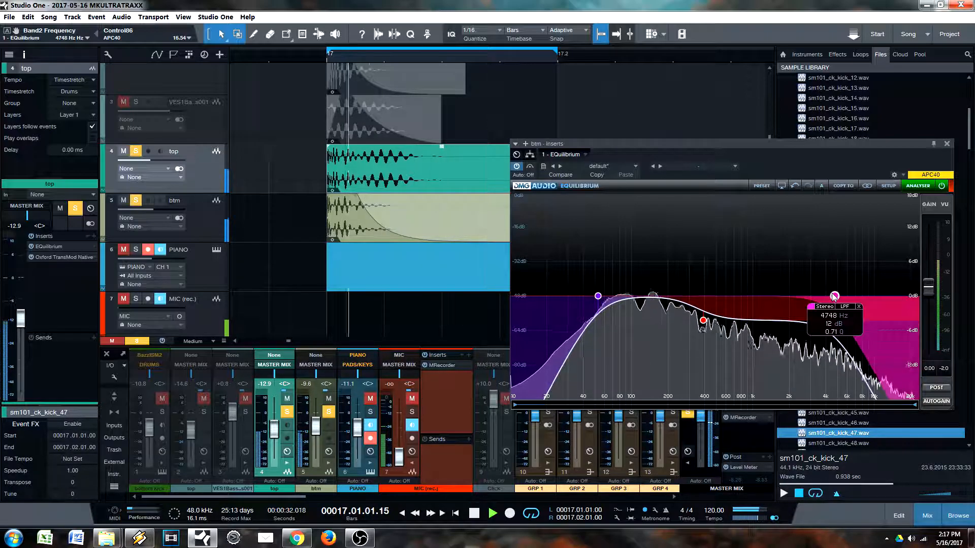
scroll(835, 296, "down", 1)
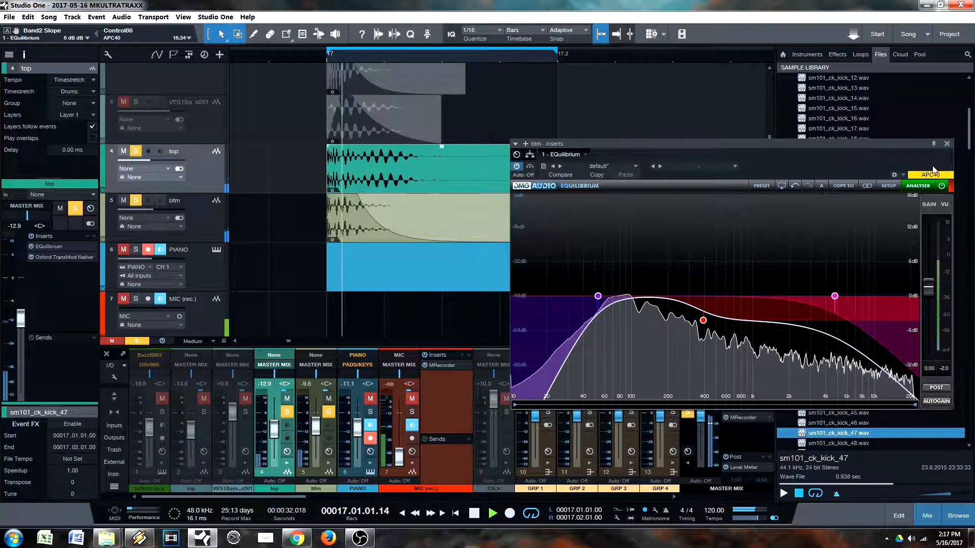
left_click(946, 144)
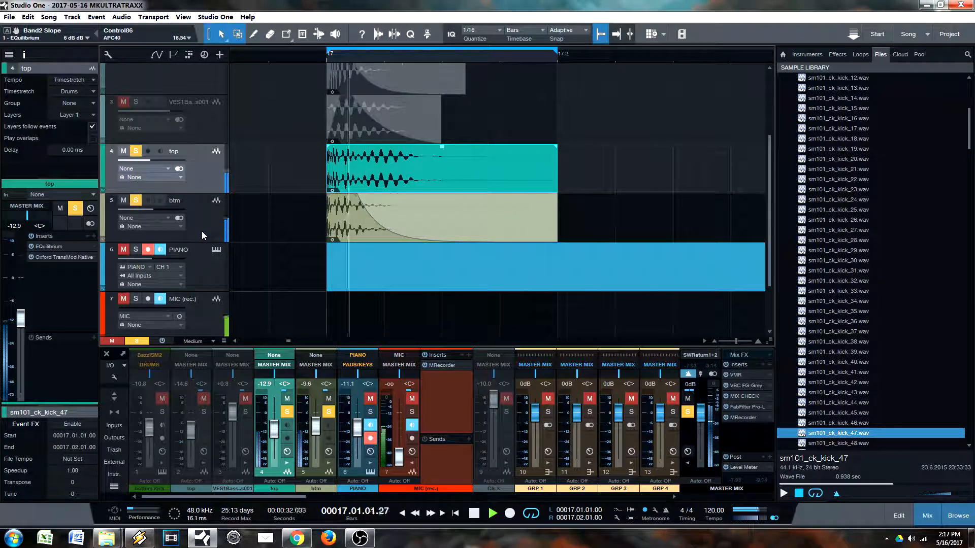
key("space")
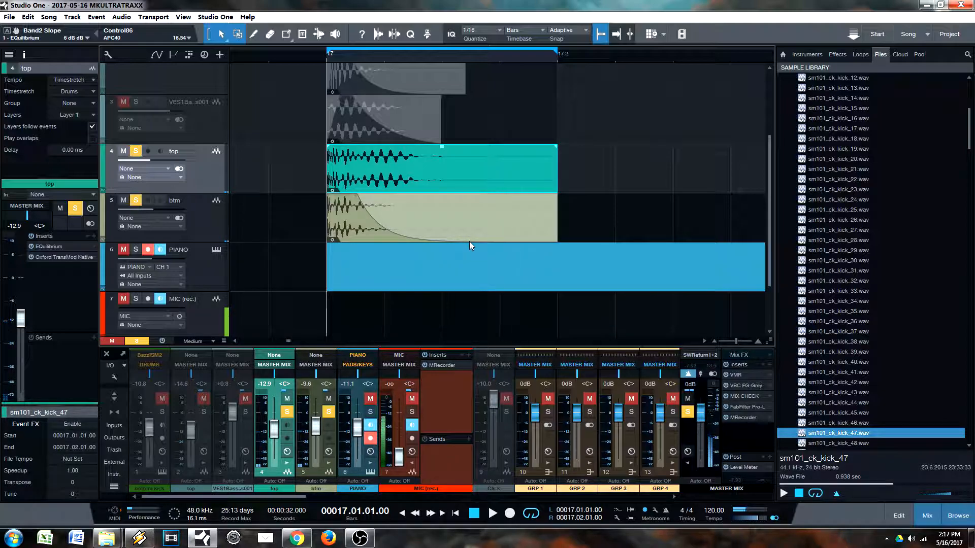
Select the top and btm tracks together and open FabFilter Pro-L on the master mix.
left_click(196, 230)
left_click(200, 178, "shift")
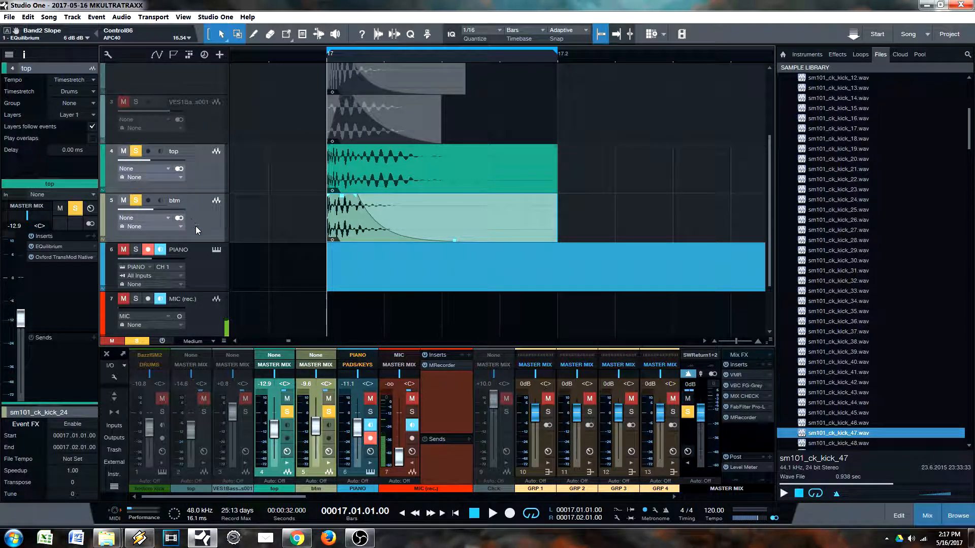
left_click(744, 407)
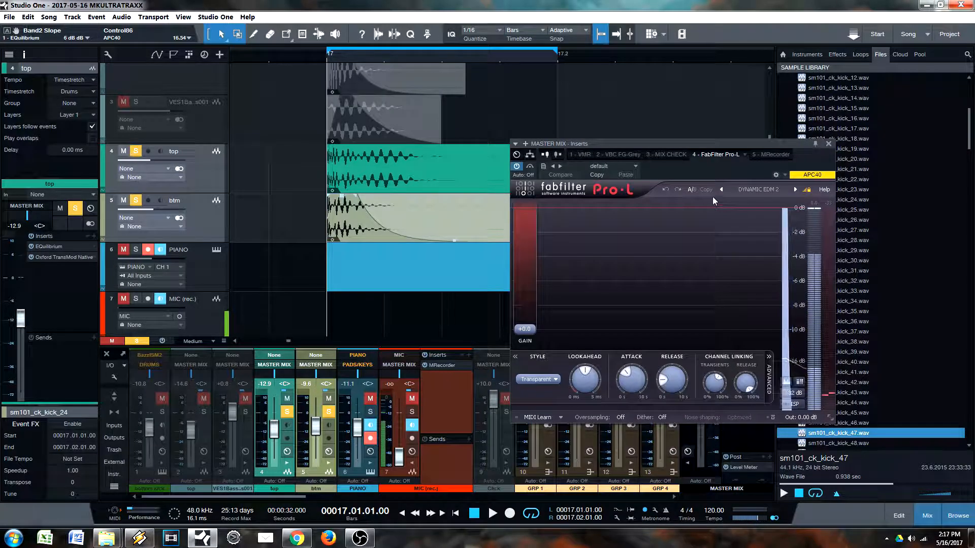
Move the Pro-L window clear of the clips and select the top and btm kick clips together.
left_click(346, 236)
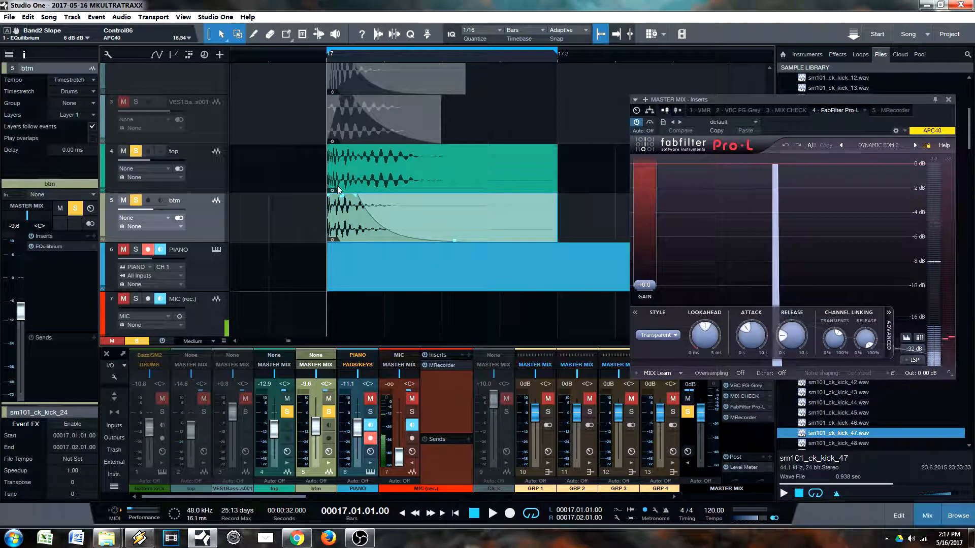
left_click(197, 184)
left_click(200, 227, "ctrl")
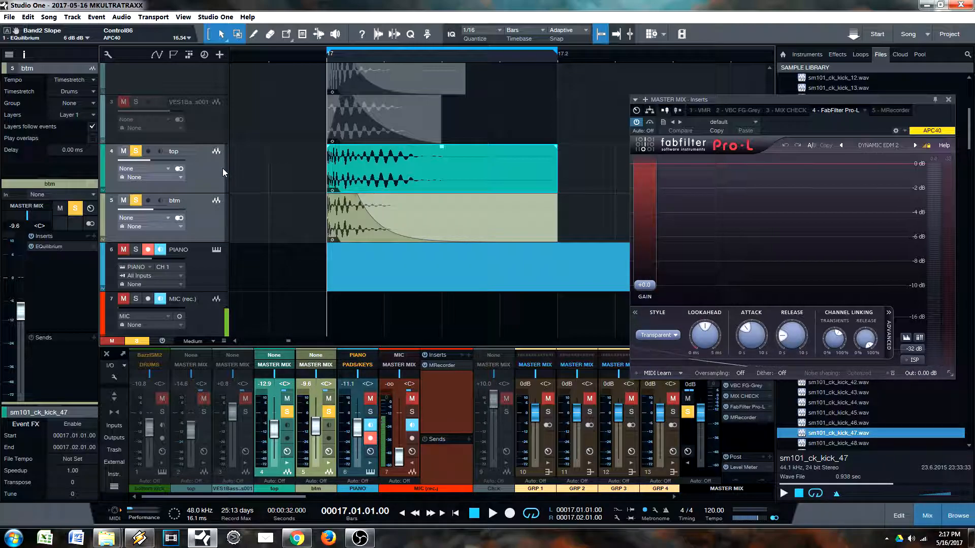
left_click(357, 236)
left_click(360, 188)
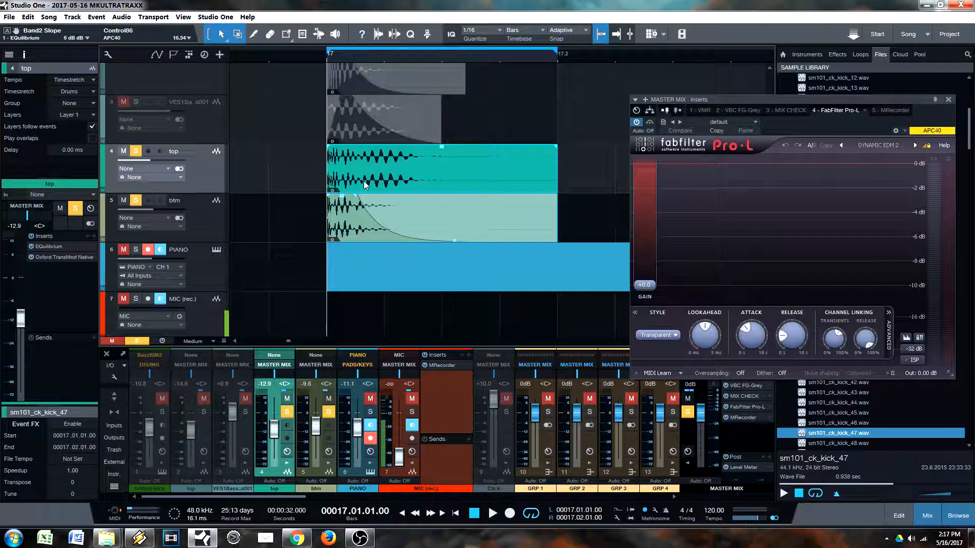
left_click(345, 230)
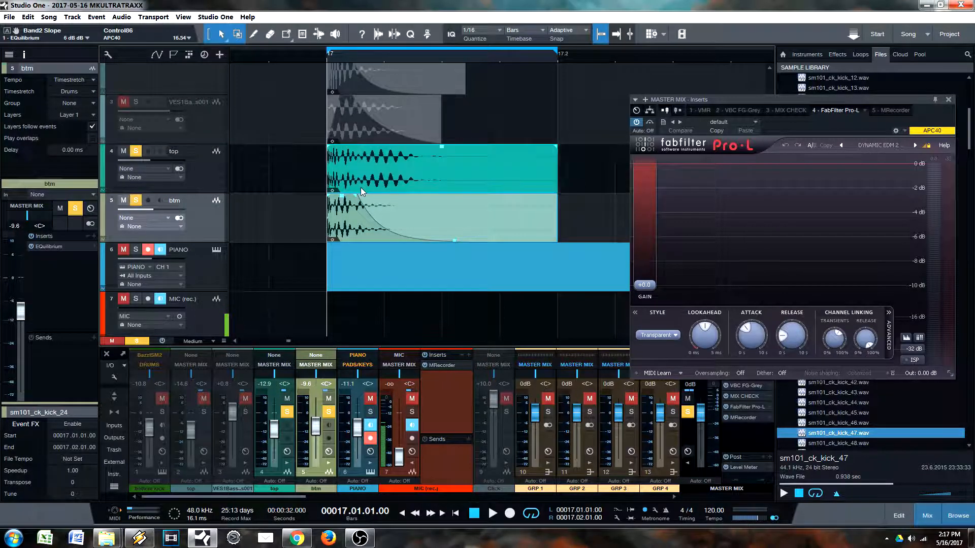
left_click(360, 185)
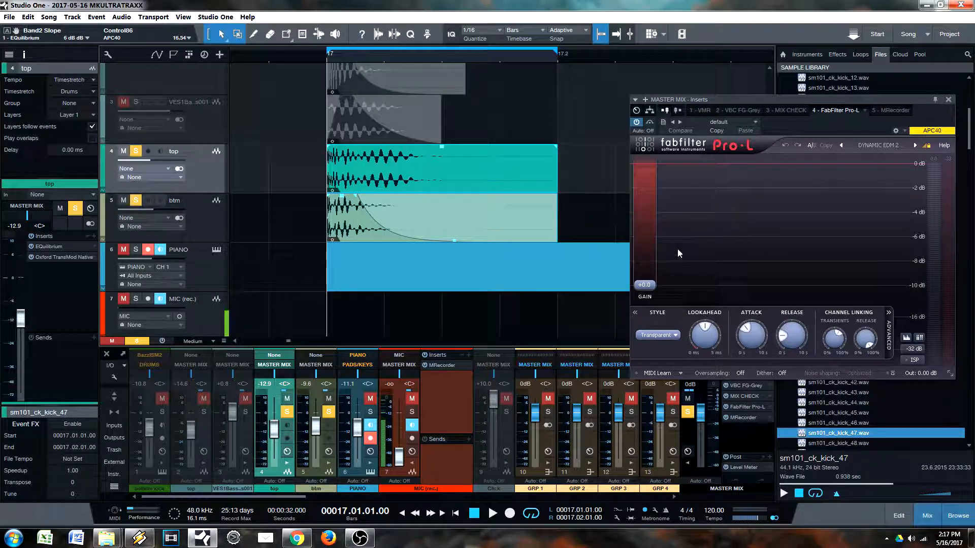
Play back both kick layers, select the top and btm tracks together and route their output to GRP 1.
key("space")
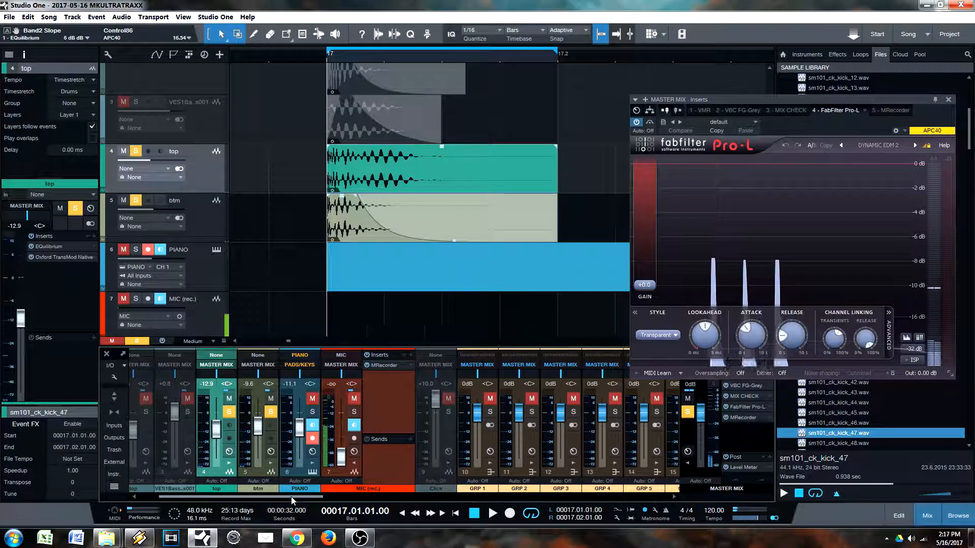
left_click_drag(267, 494, 296, 497)
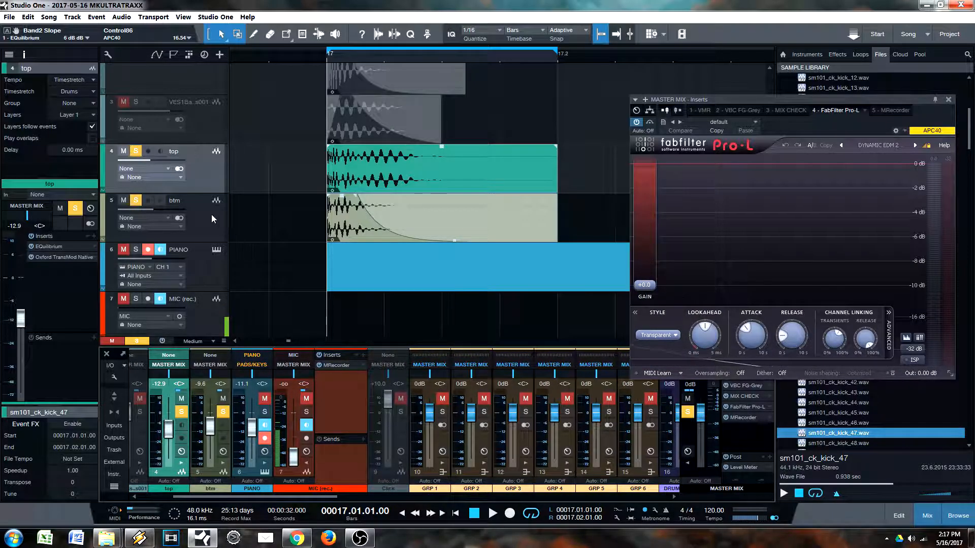
left_click(213, 196)
left_click(205, 166, "shift")
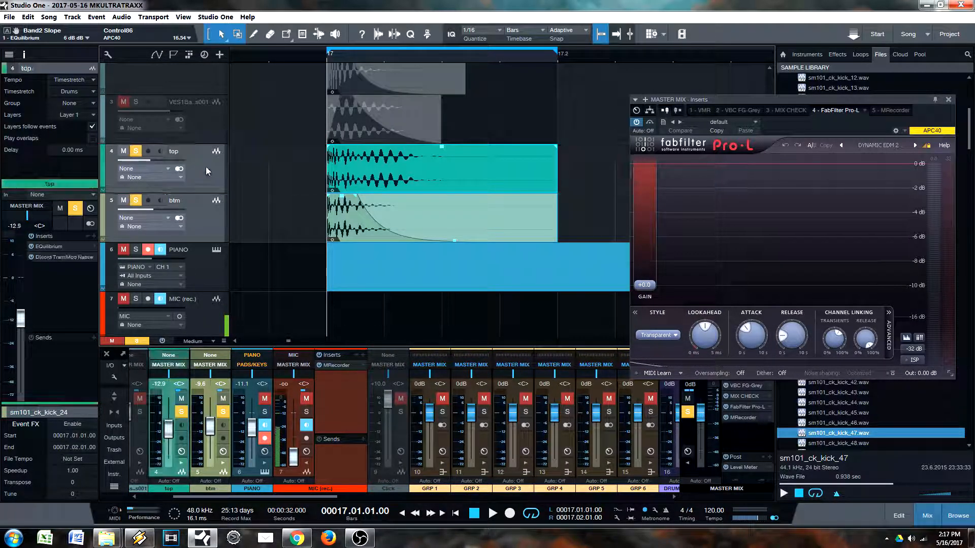
right_click(211, 212)
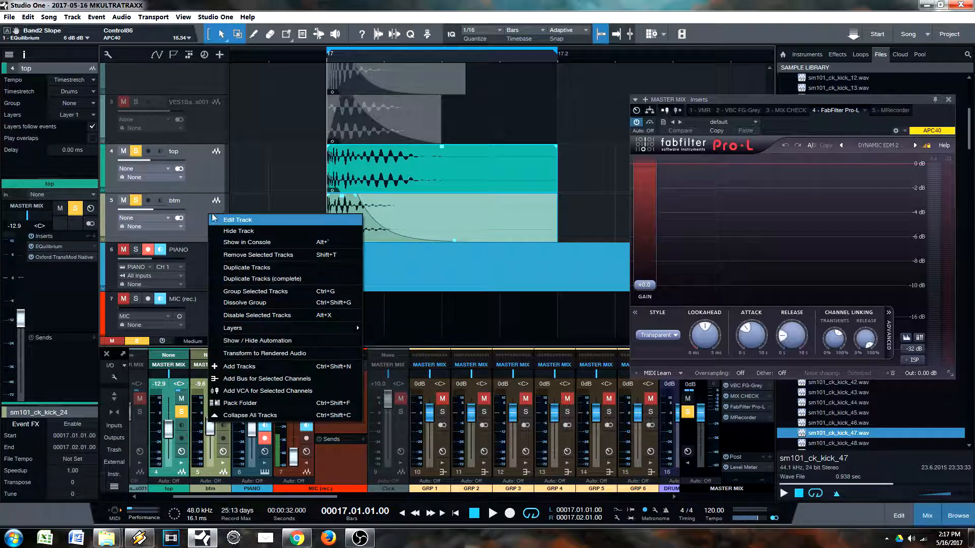
left_click(220, 205)
left_click(198, 181, "shift")
left_click(38, 211)
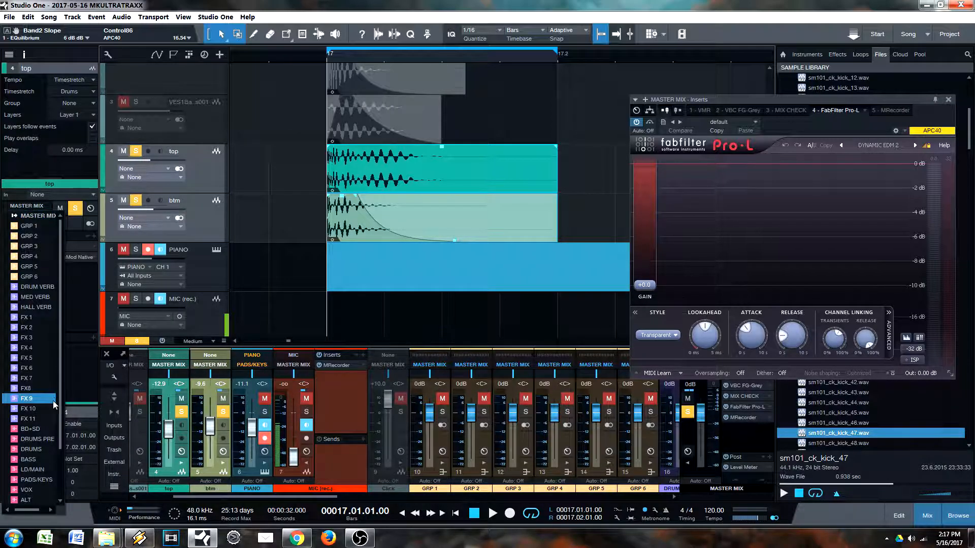
left_click(33, 229)
Expand the GRP 1 bus channel in the mixer and rename it "kick grp".
left_click_drag(307, 498, 337, 497)
double_click(320, 474)
left_click(388, 366)
left_click(335, 489)
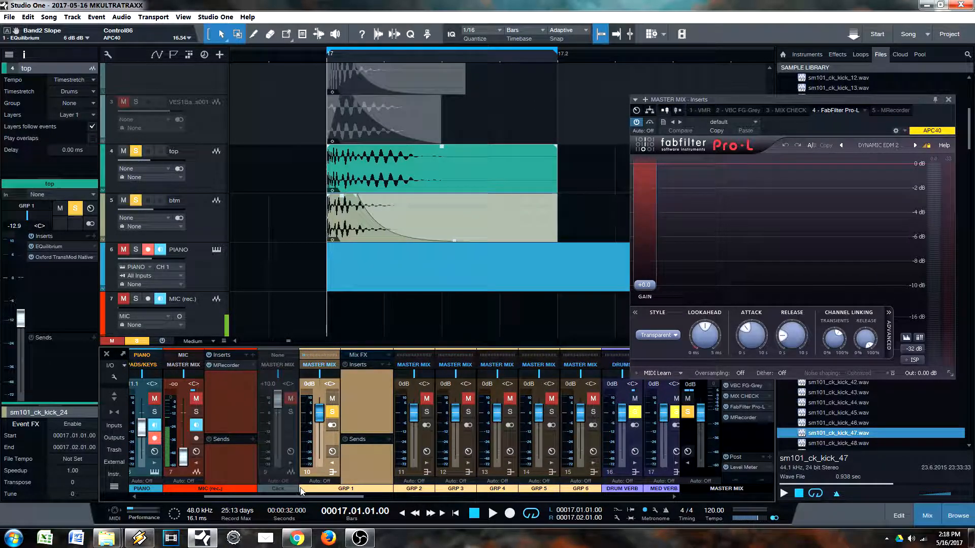
double_click(349, 490)
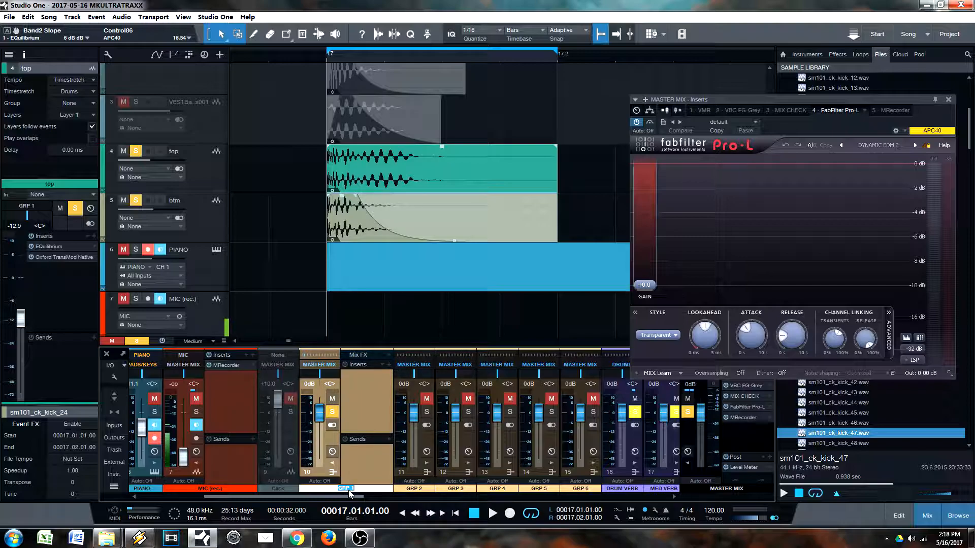
type("kick grp")
key("Return")
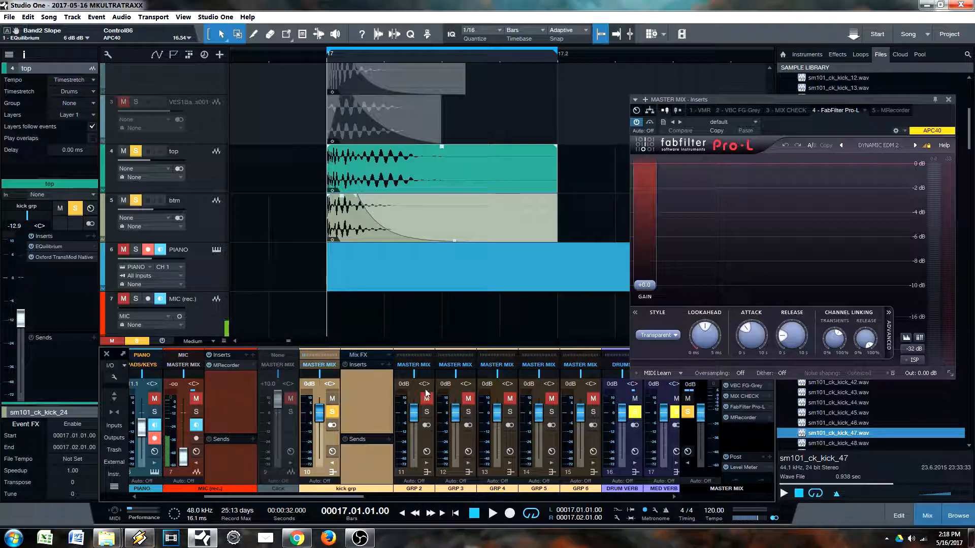
Insert L1 limiter Stereo on the kick grp bus and move its window clear of the kick clips.
left_click(389, 365)
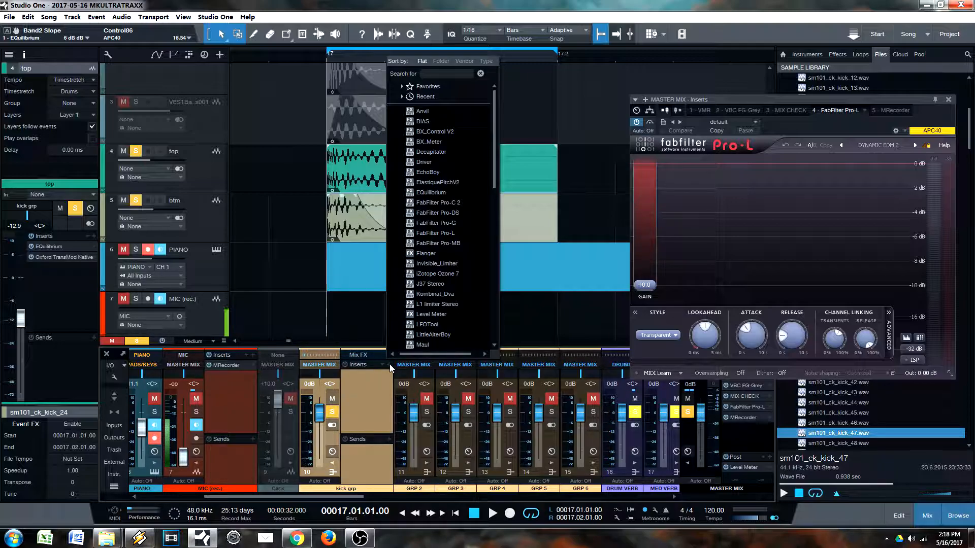
left_click(437, 304)
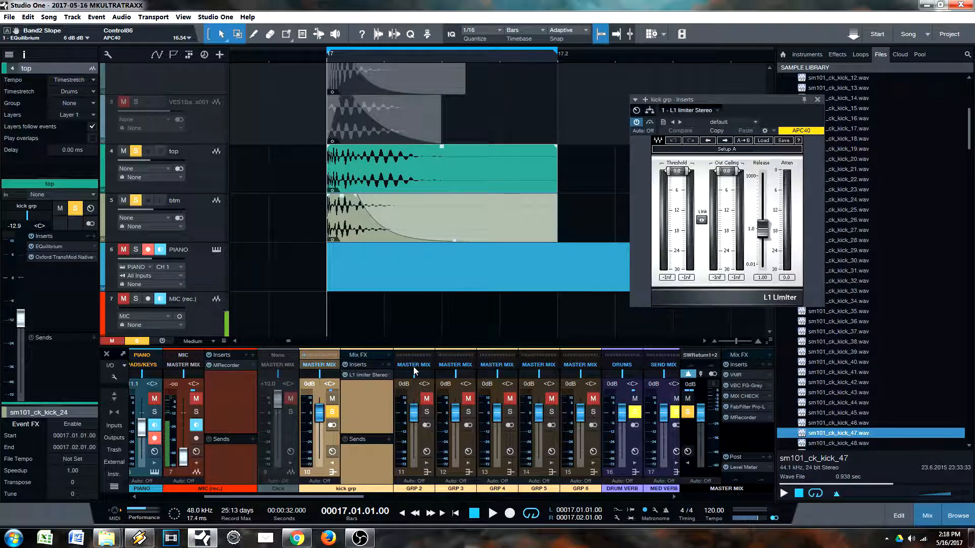
left_click_drag(771, 108, 660, 113)
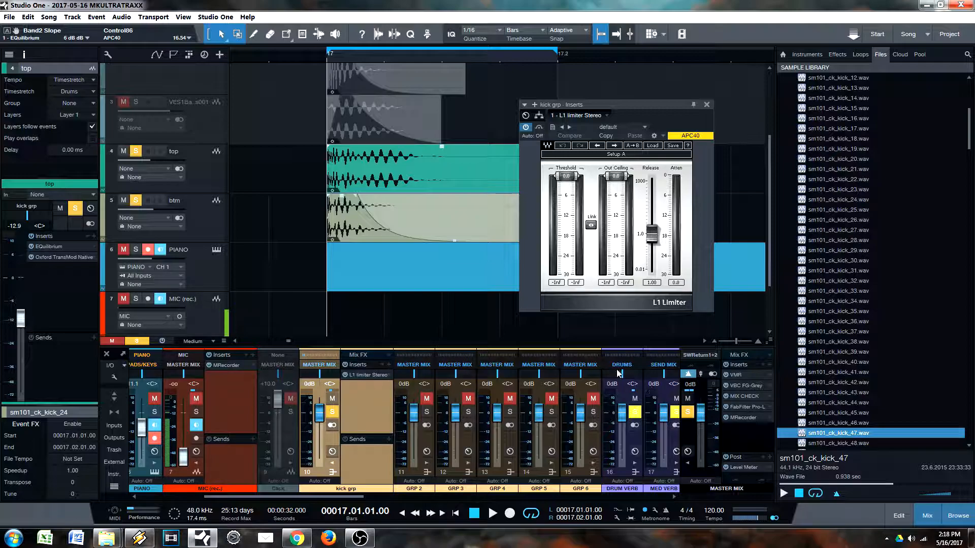
left_click(367, 375)
left_click(372, 374)
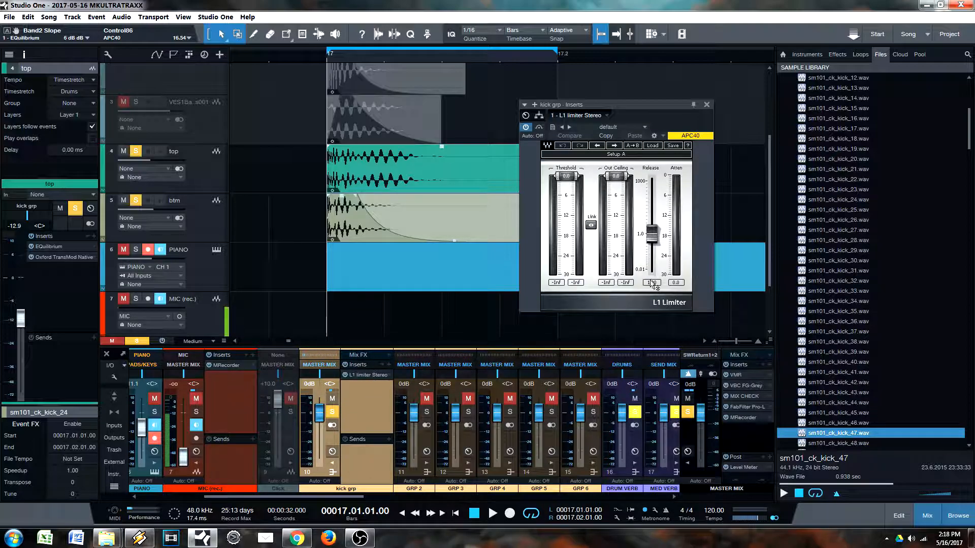
left_click_drag(661, 105, 690, 95)
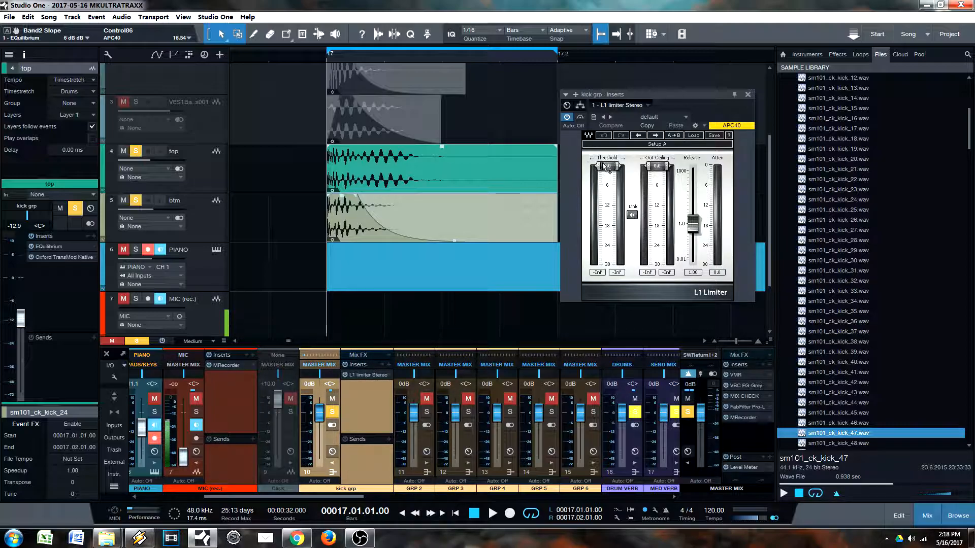
Keep the L1 Limiter window open and place it beside FabFilter Pro-L opened from the master mix.
mouse_move(610, 167)
left_mouse_down()
mouse_move(613, 181)
mouse_move(604, 166)
left_mouse_up()
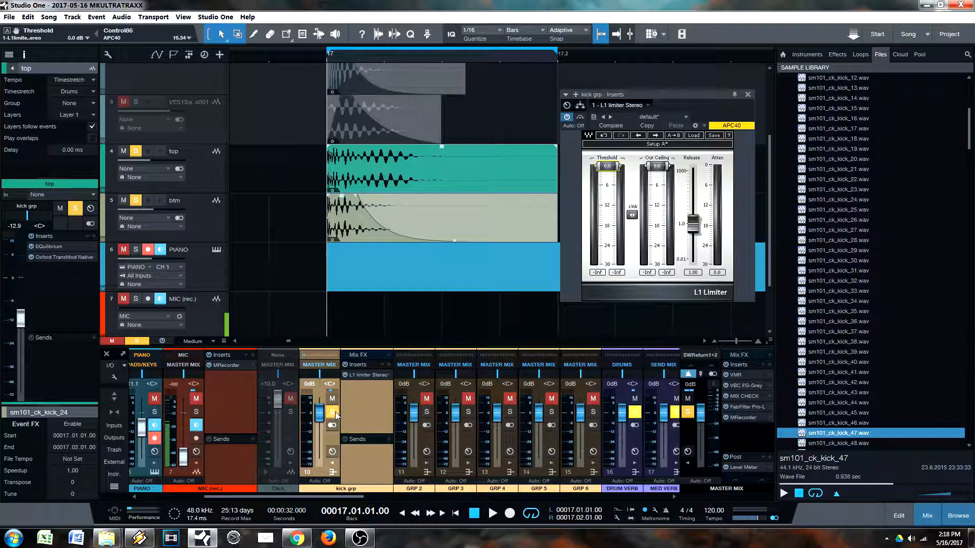
left_click_drag(711, 106, 605, 113)
left_click(748, 406)
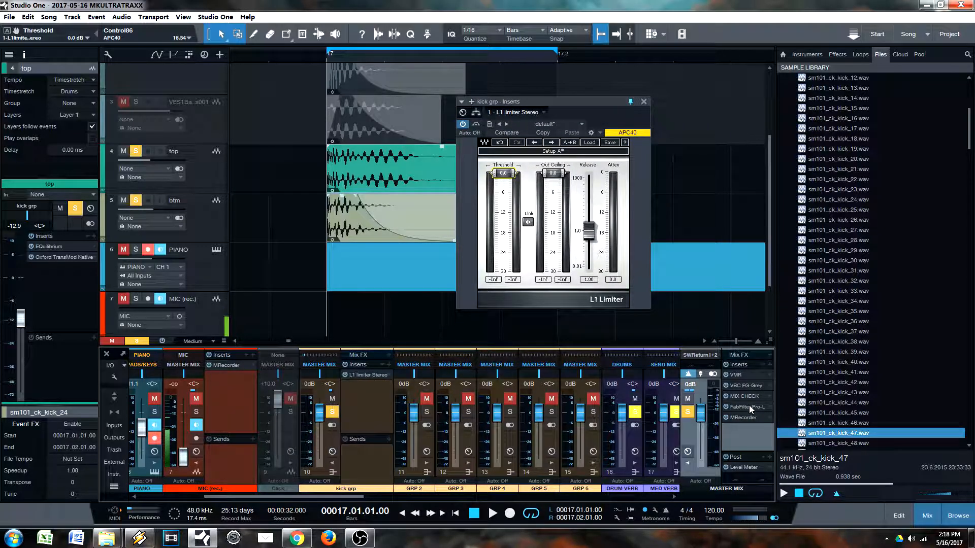
left_click_drag(574, 116, 482, 125)
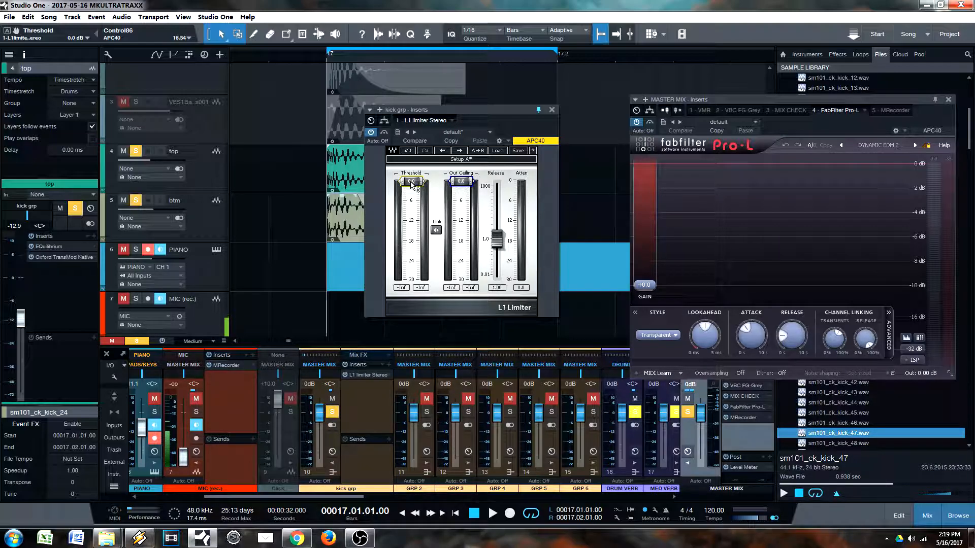
Lower the L1 Limiter's threshold and output ceiling to about -14 dB, set its release to 0.01 and play the kick layers.
left_click_drag(410, 190, 412, 227)
key("space")
key("space")
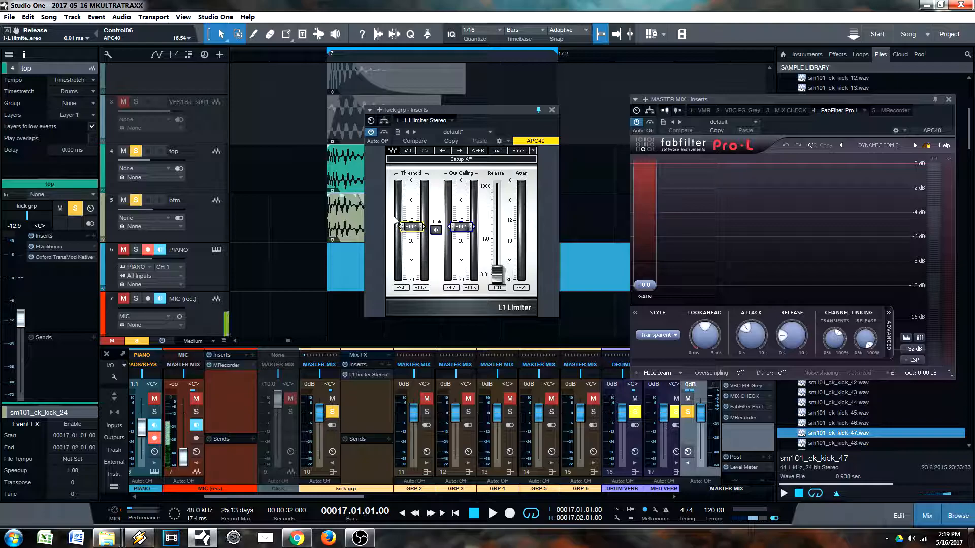
key("space")
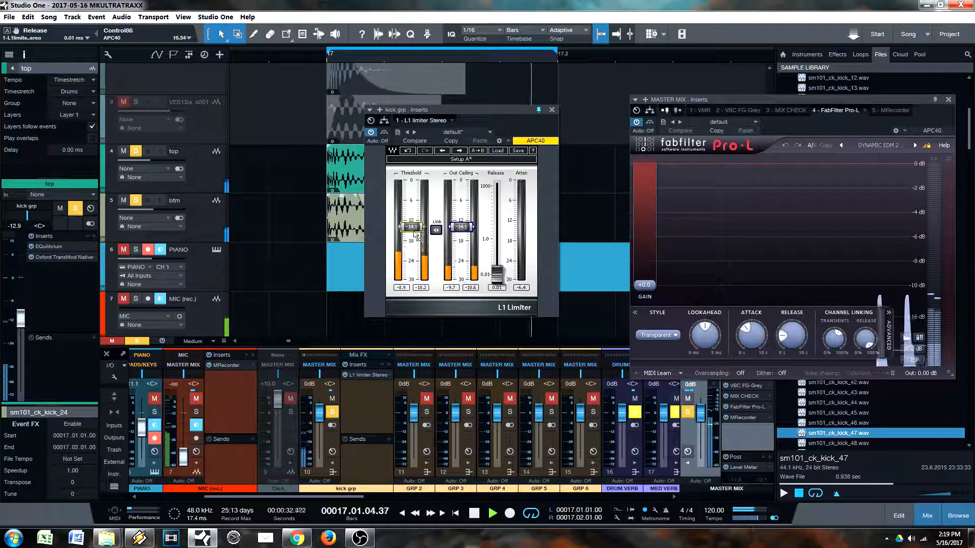
left_click_drag(411, 224, 411, 226)
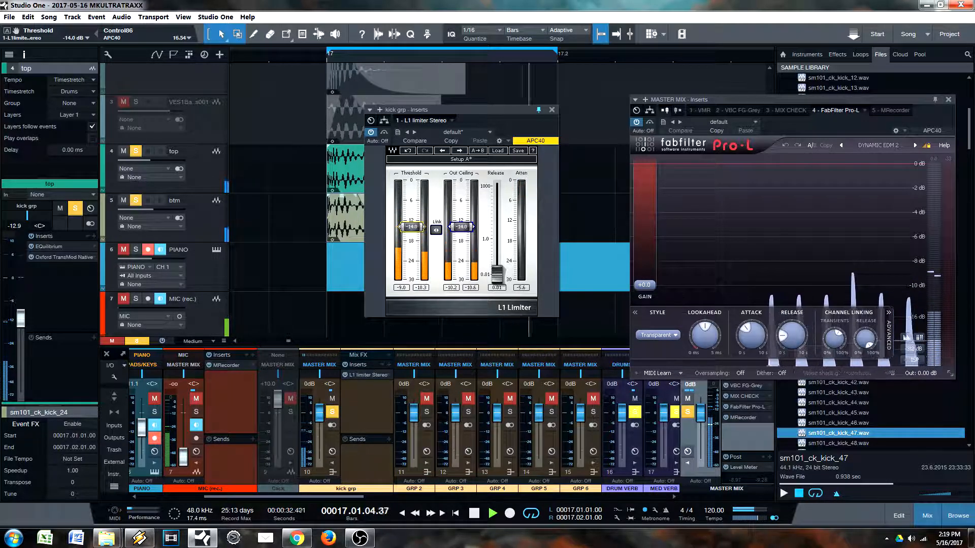
Compare the kick with the L1 Limiter bypassed and active, set threshold and output ceiling to -11.2 dB and stop playback.
left_click(384, 133)
left_click(385, 133)
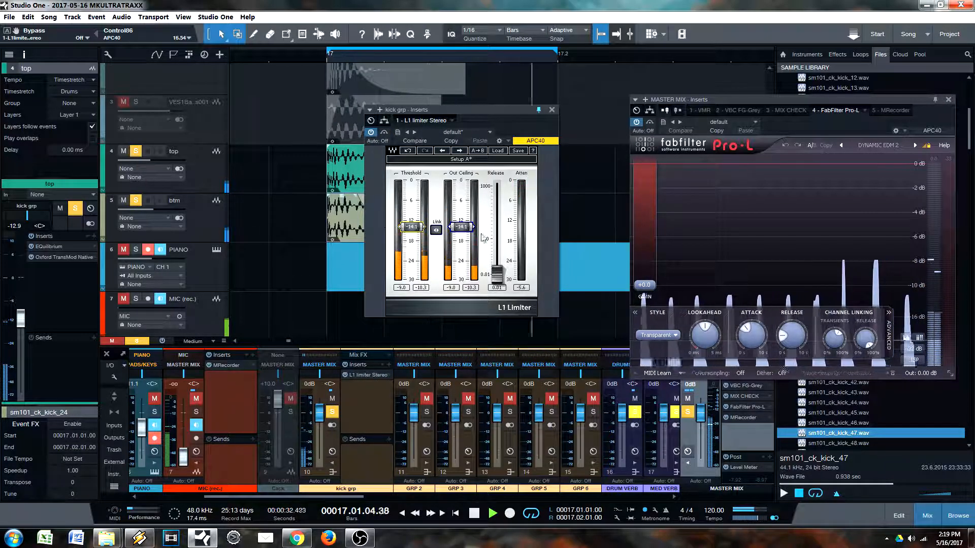
left_click_drag(436, 230, 436, 220)
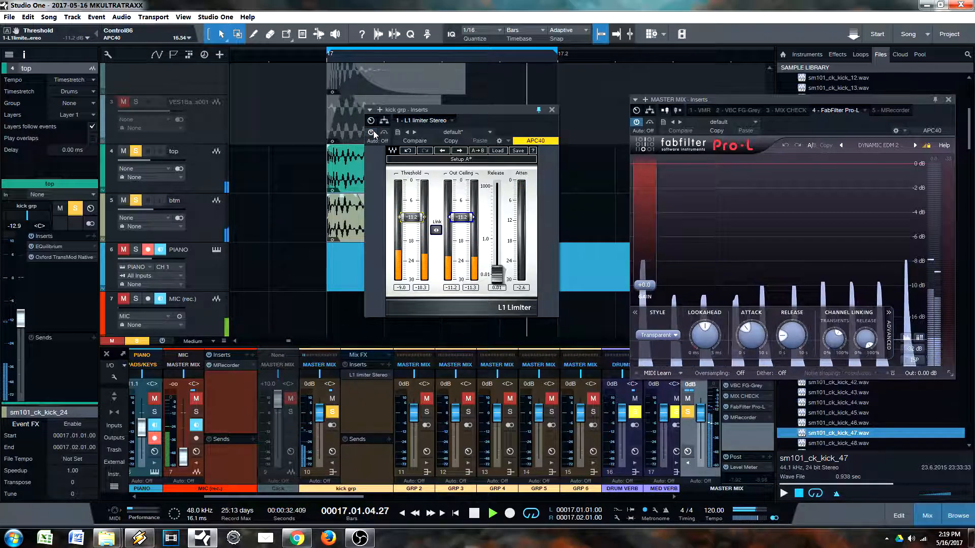
key("space")
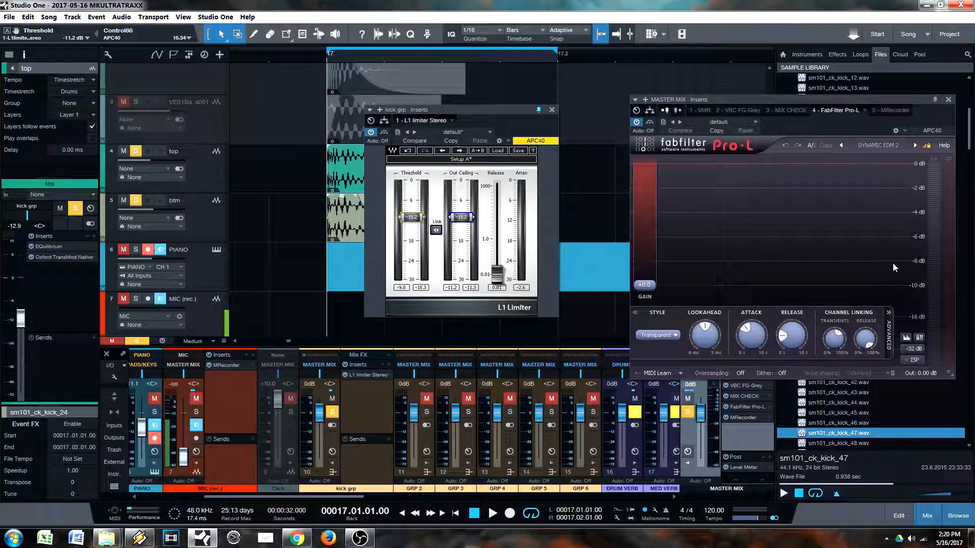
Close the L1 Limiter and insert PSP VintageWarmer2 after it on the kick grp bus.
left_click_drag(543, 109, 519, 180)
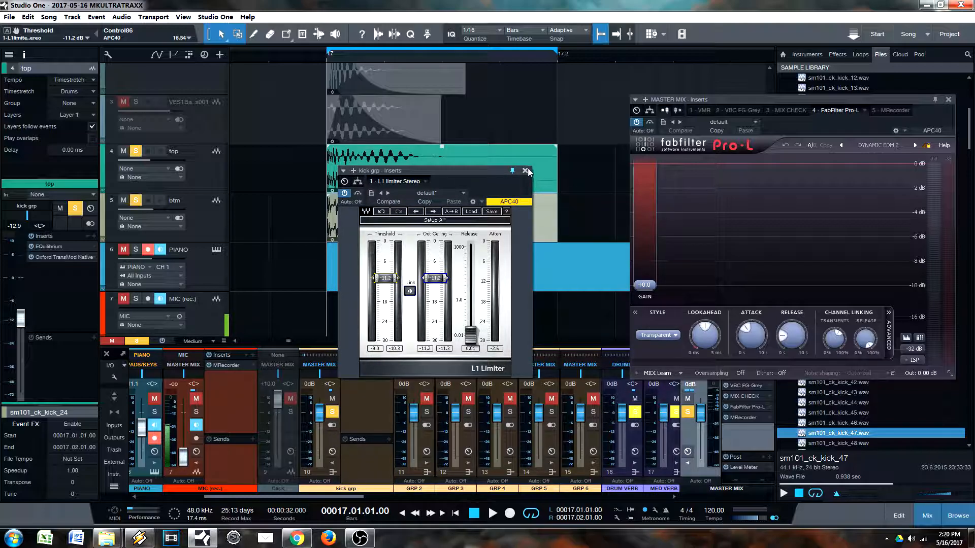
left_click(526, 171)
left_click(389, 364)
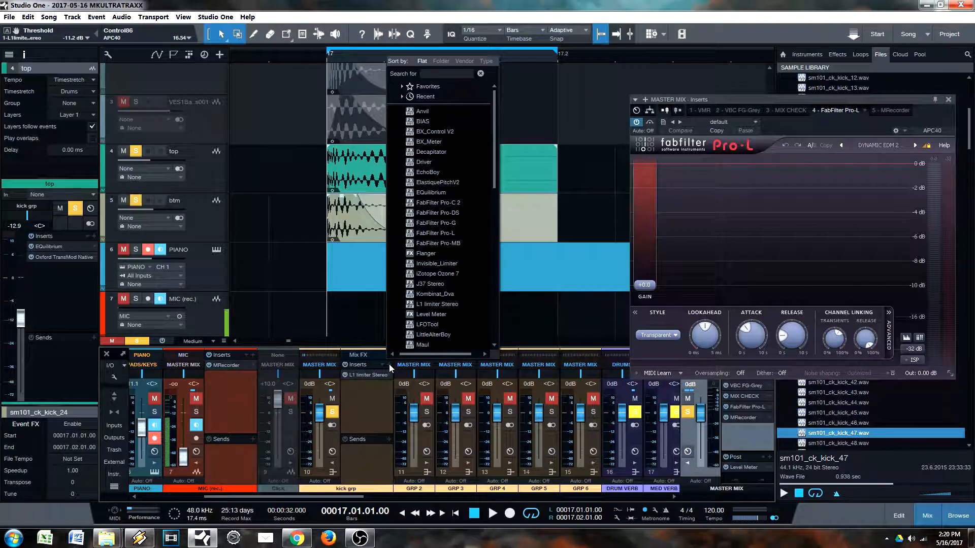
type("ps")
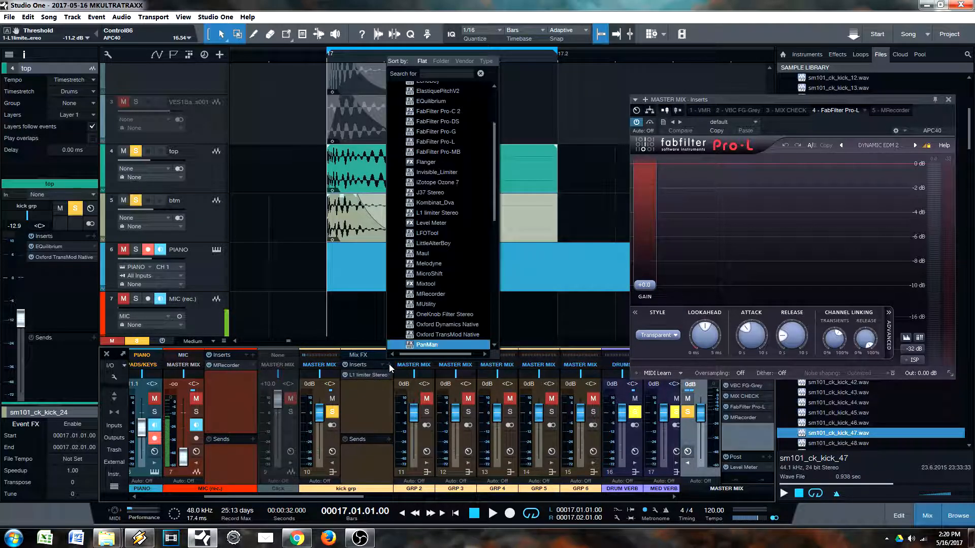
key("Down")
key("Down")
key("Down")
key("Up")
key("Up")
key("Return")
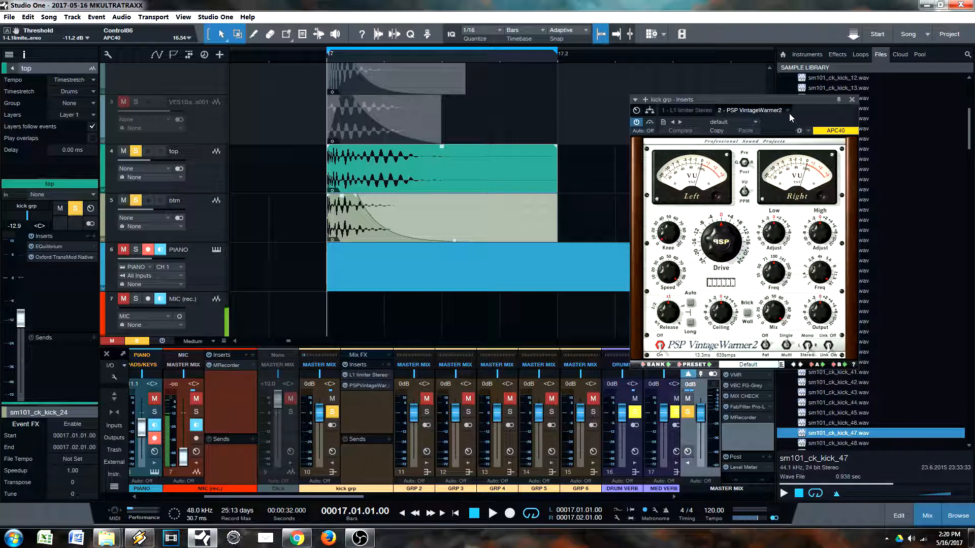
Move the PSP VintageWarmer2 window clear of the file browser and the master mix inserts.
left_click_drag(789, 114, 754, 124)
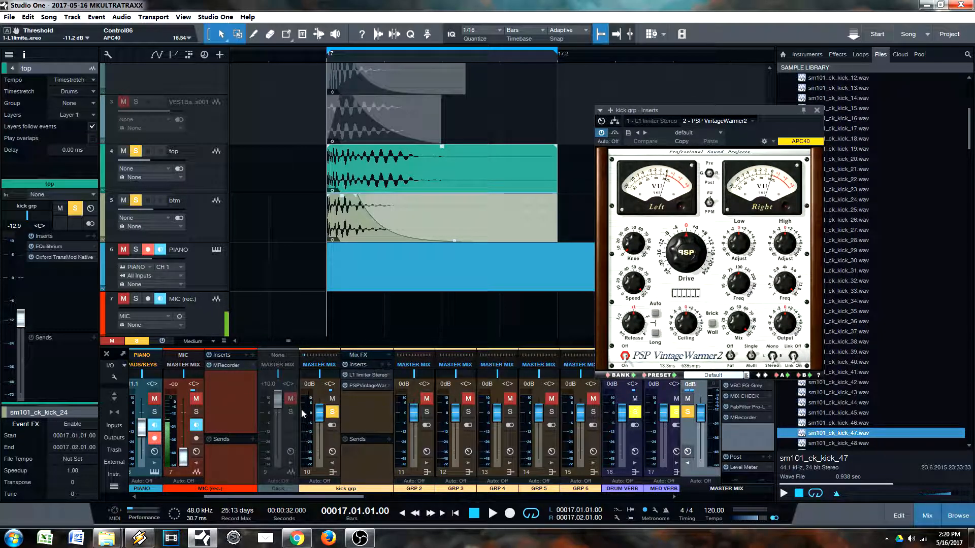
left_click_drag(768, 127, 733, 130)
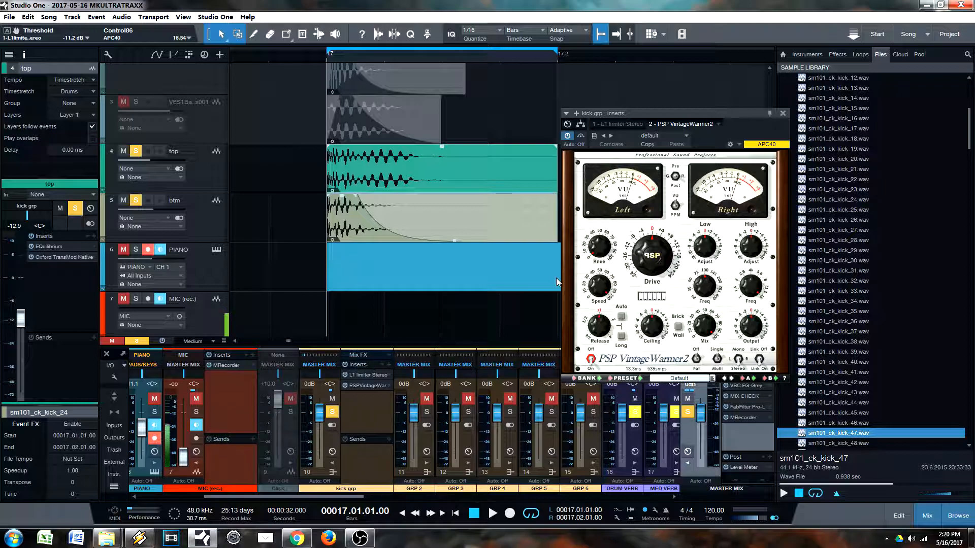
mouse_move(663, 234)
left_click_drag(740, 127, 700, 154)
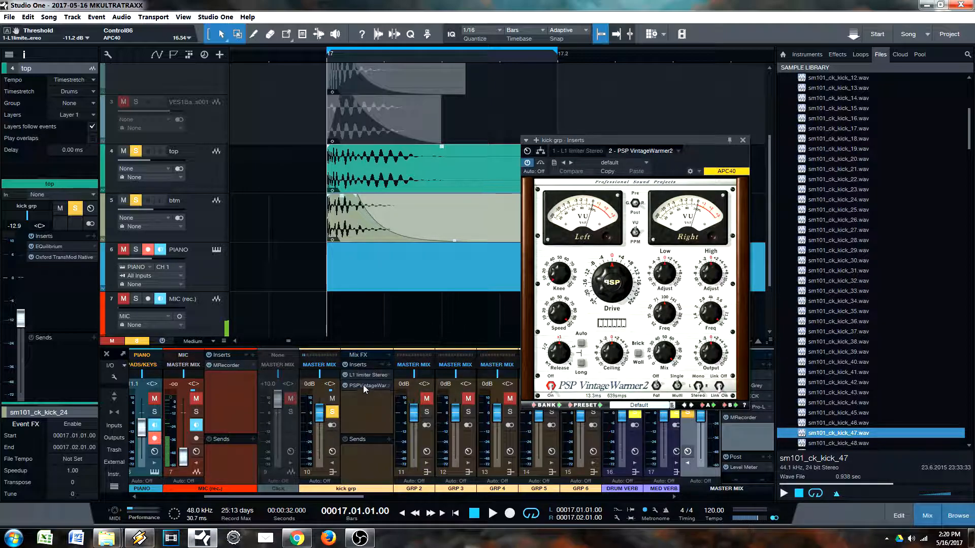
mouse_move(615, 283)
left_click_drag(583, 140, 535, 111)
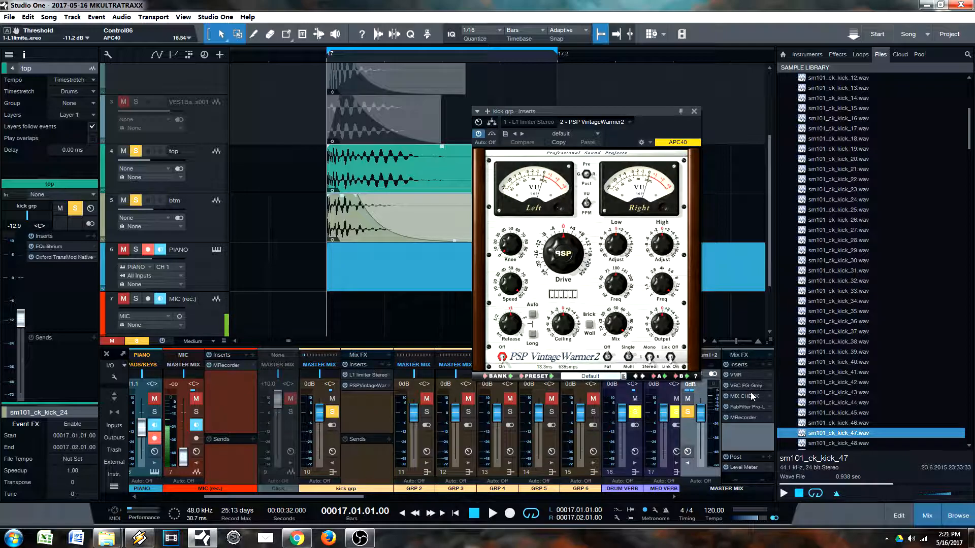
left_click_drag(647, 141, 583, 141)
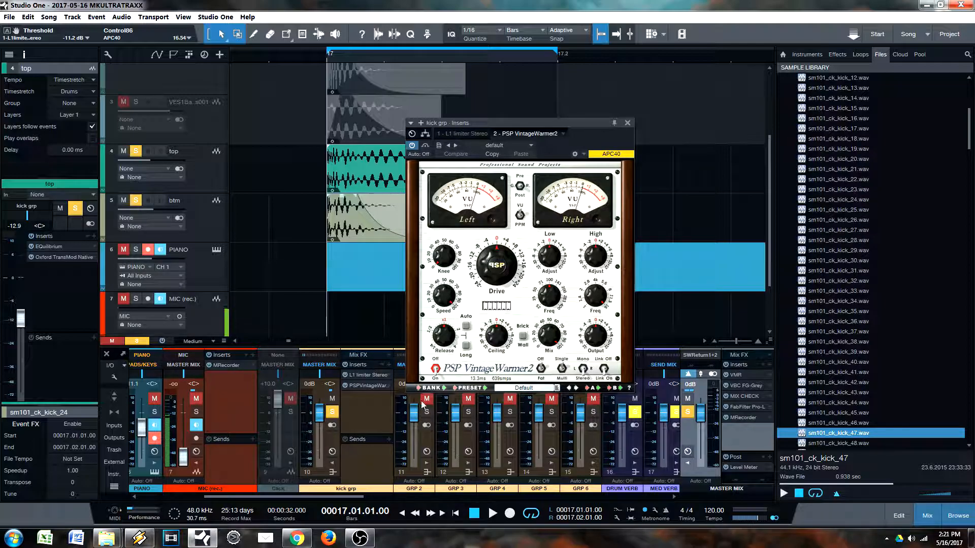
mouse_move(508, 278)
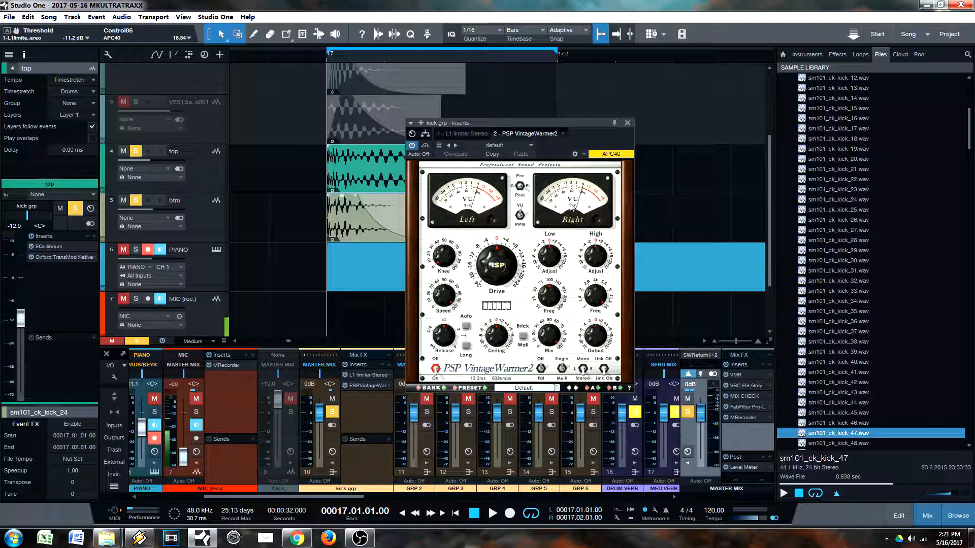
left_click_drag(589, 133, 579, 140)
Sweep the PSP VintageWarmer2 Knee control down to 0% and then up to 100%.
mouse_move(481, 270)
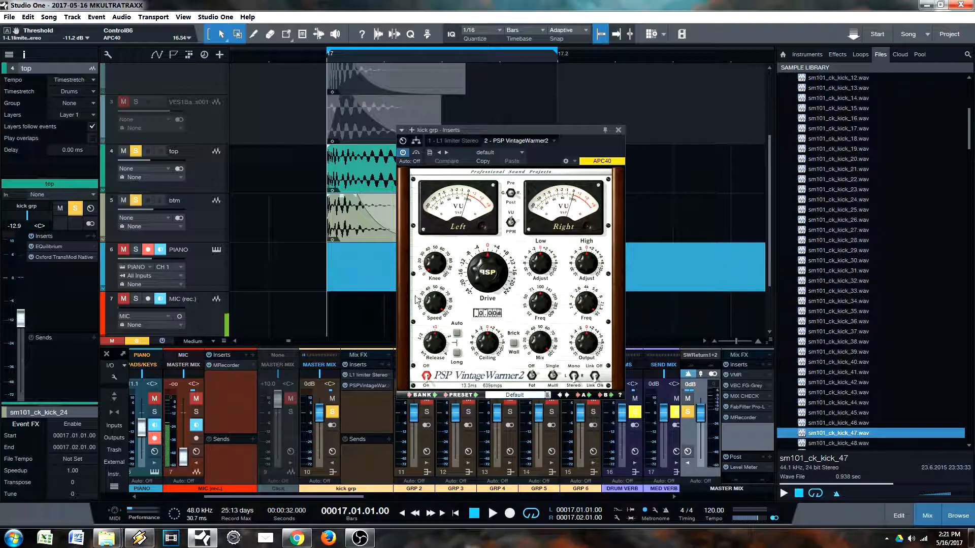
left_click_drag(438, 265, 437, 275)
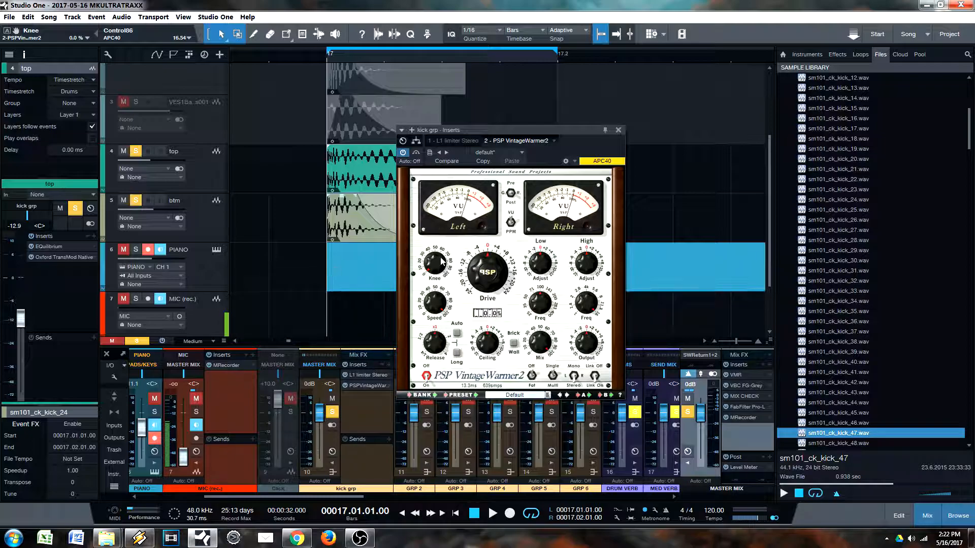
left_click_drag(432, 267, 442, 248)
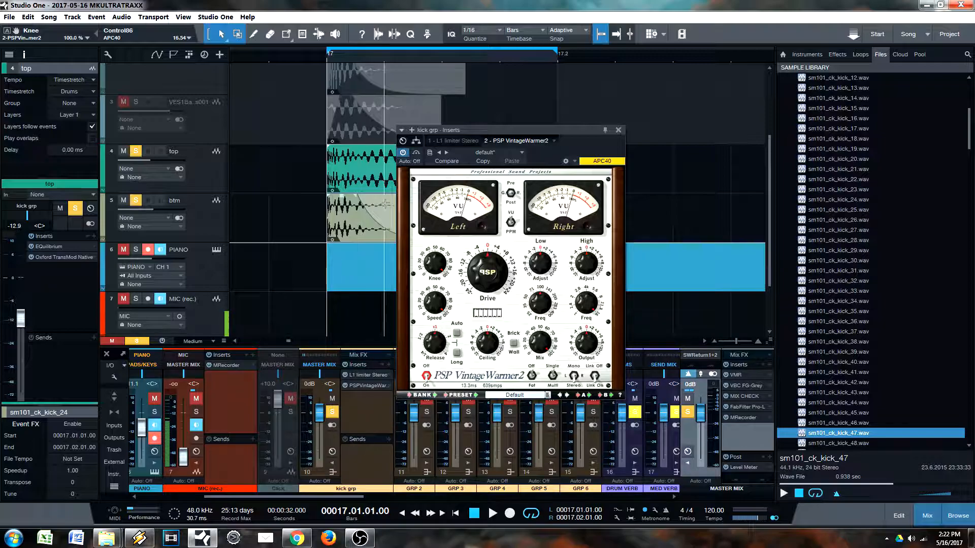
Set the PSP VintageWarmer2 Knee to 27.5%, move its window off the kick grp inserts and select the kick grp channel.
left_click_drag(443, 269, 440, 270)
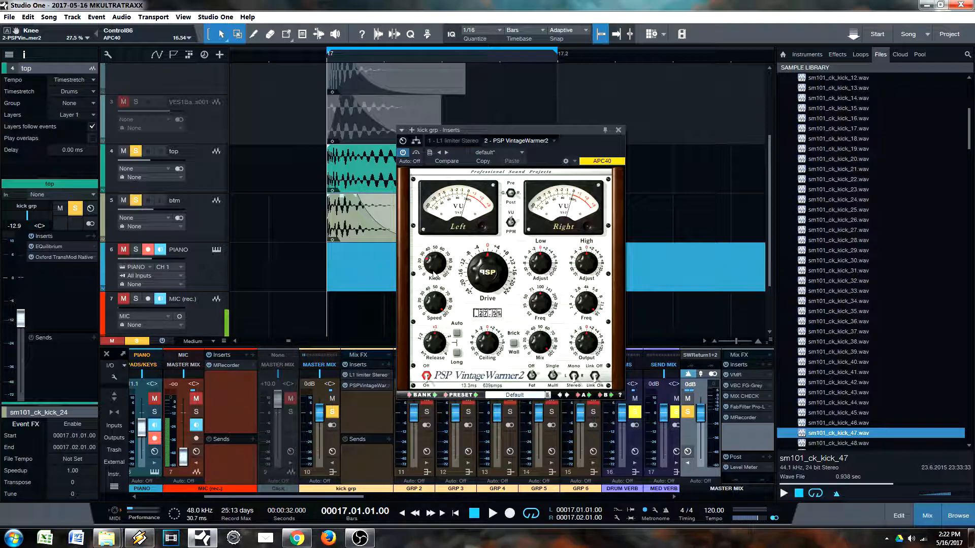
left_click_drag(579, 145, 643, 144)
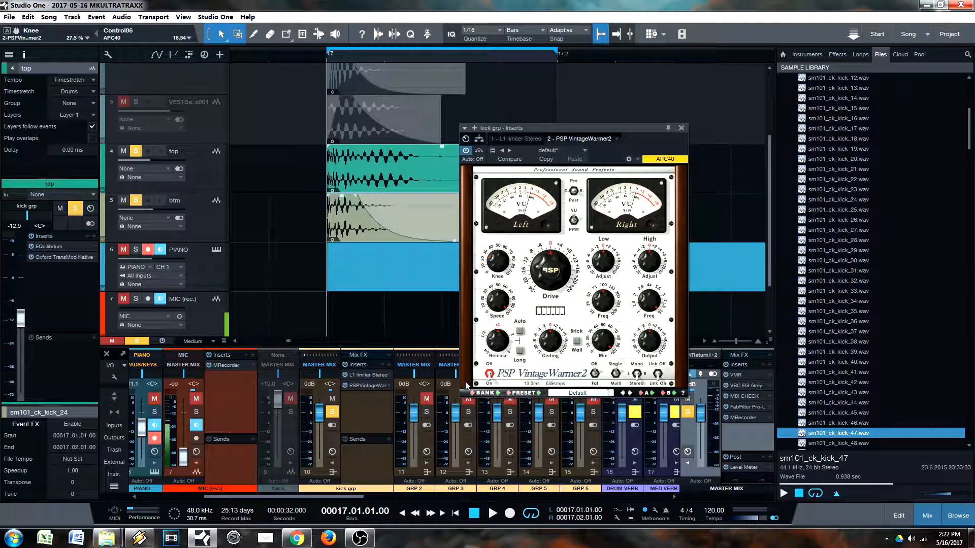
left_click(369, 382)
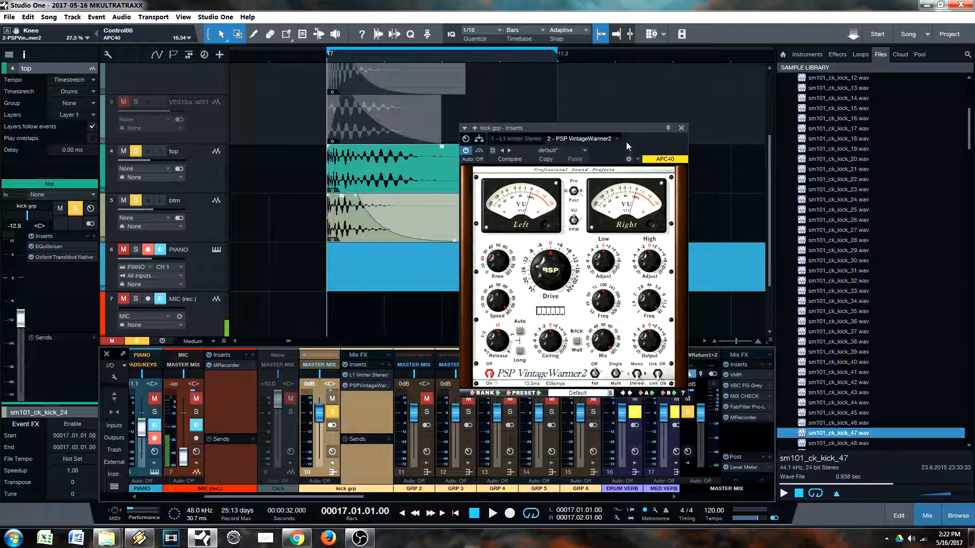
Set the PSP VintageWarmer2 Drive to +4.00 dB while the kick loop plays, and stop playback.
key("space")
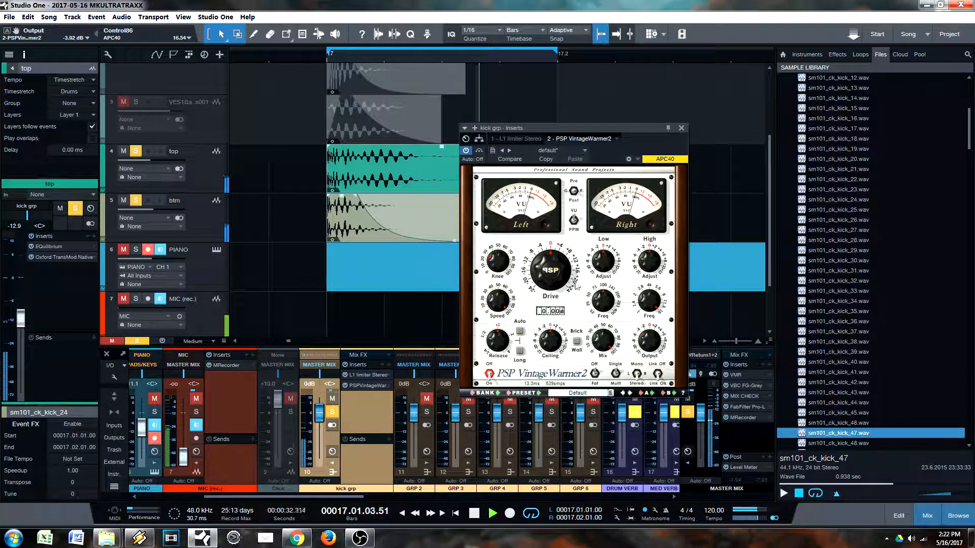
mouse_move(575, 287)
left_mouse_down()
mouse_move(560, 259)
mouse_move(535, 282)
mouse_move(562, 282)
left_mouse_up()
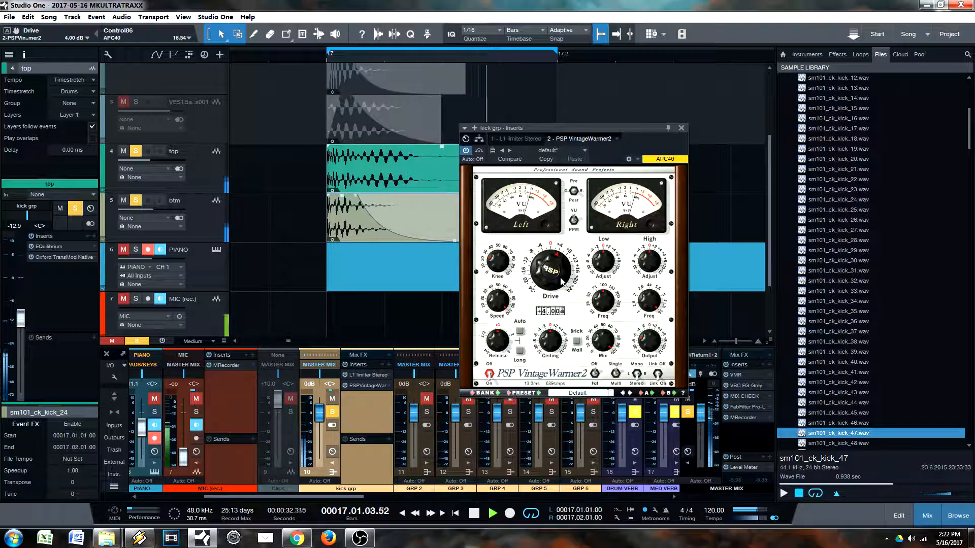
key("space")
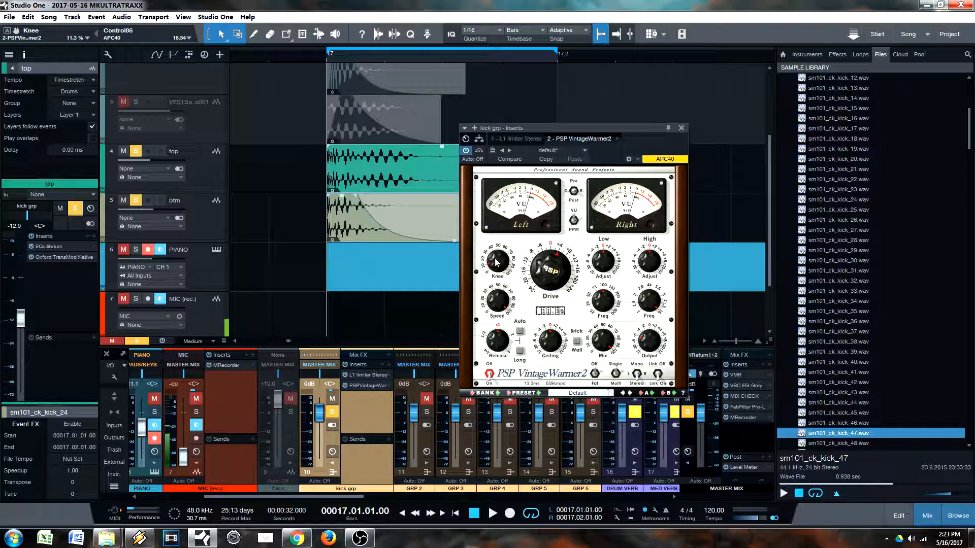
Try the Knee at 14.7%, 38.0% and 91.2%, auditioning the kick loop, and bring it back down to 29.2%.
left_click_drag(499, 262, 496, 254)
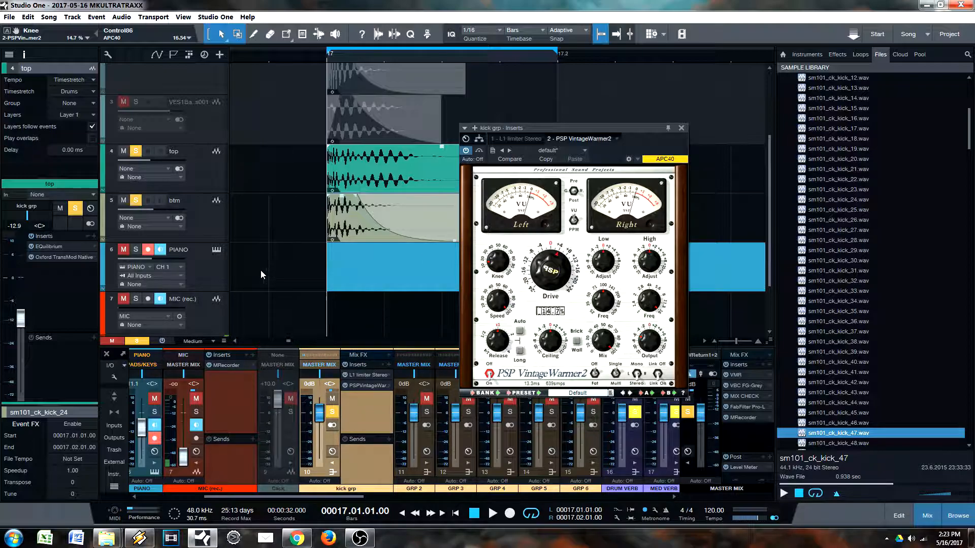
key("space")
left_click_drag(518, 231, 514, 256)
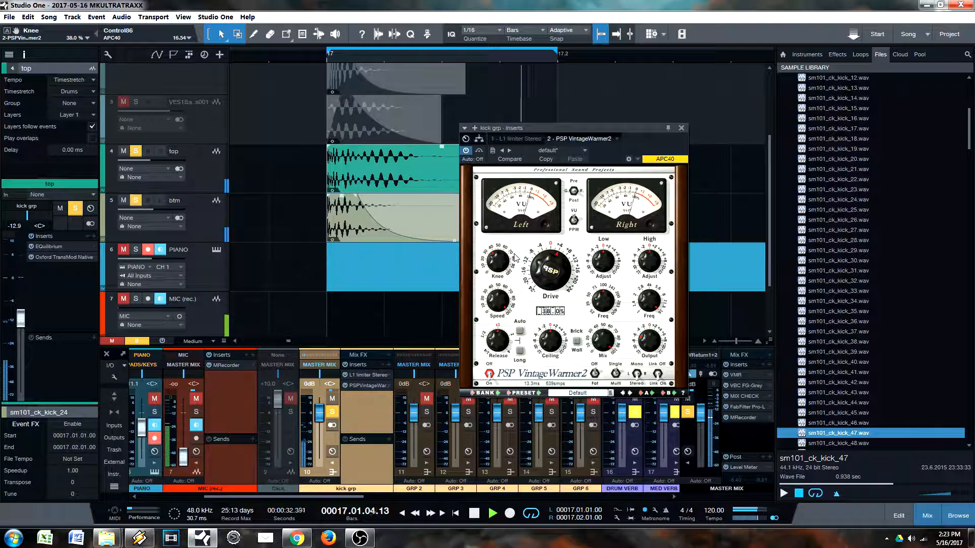
key("space")
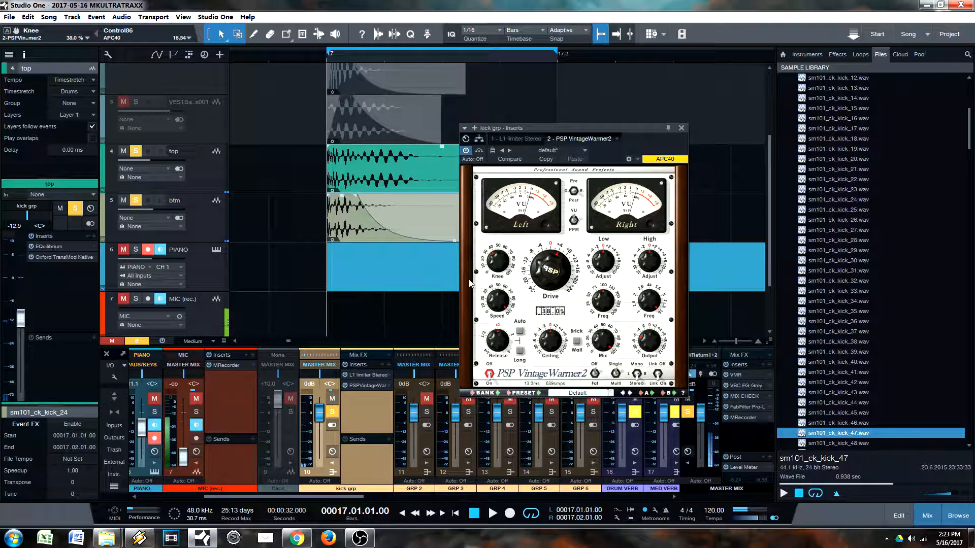
left_click_drag(498, 277, 519, 203)
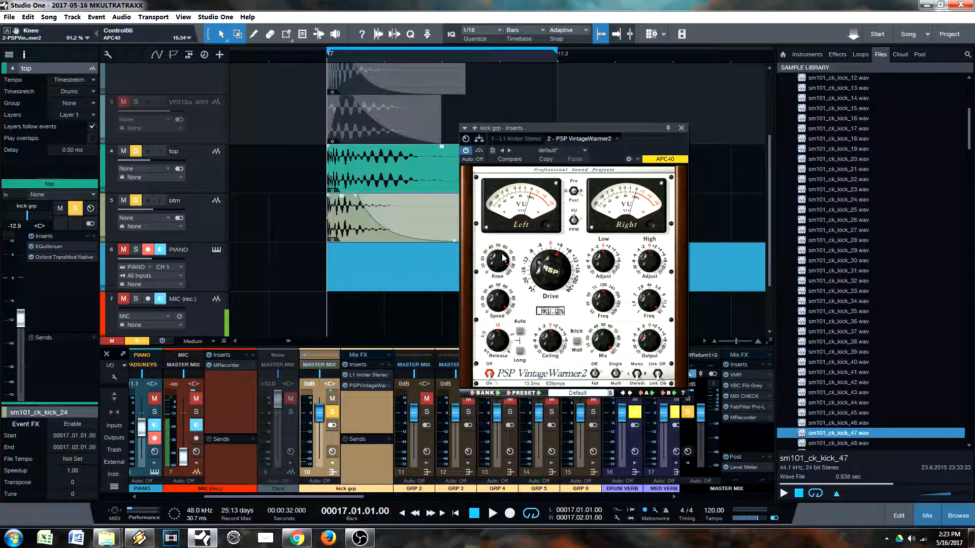
left_click_drag(498, 279, 505, 260)
Turn off solo on the btm and top tracks and trim the PSP VintageWarmer2 Knee to 28.8%.
left_click(141, 200)
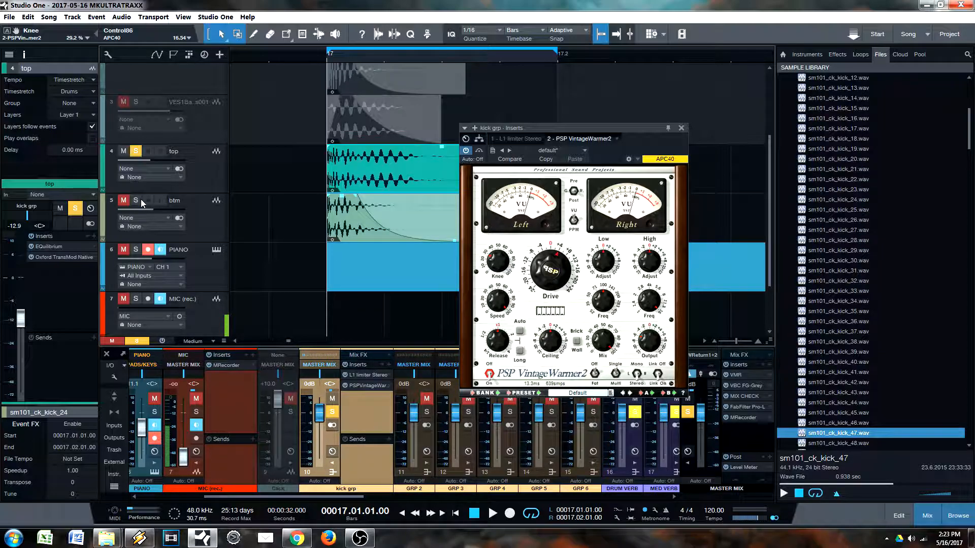
left_click(136, 151)
left_click_drag(501, 263, 502, 263)
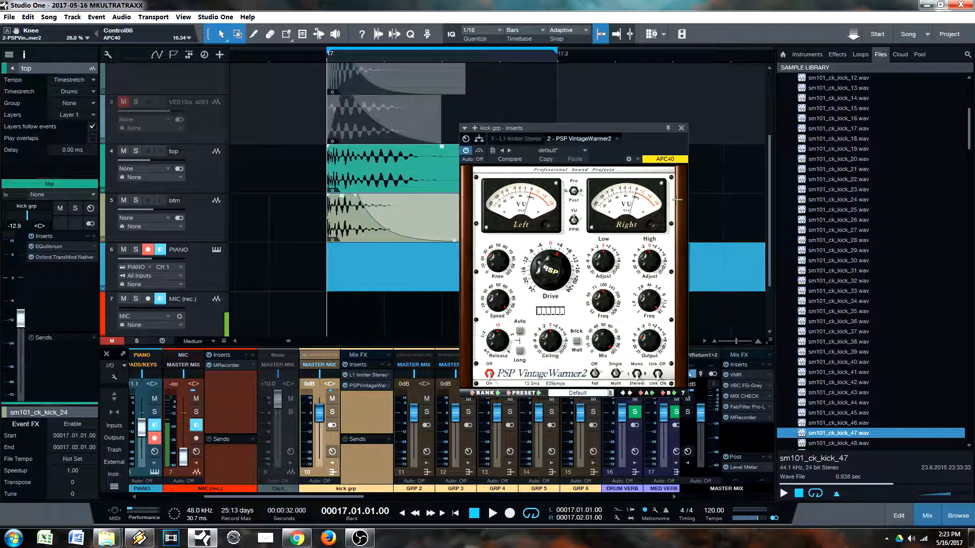
Open FabFilter Pro-L from the master mix inserts and arrange the pinned PSP VintageWarmer2 window beside it.
left_click_drag(639, 128, 486, 119)
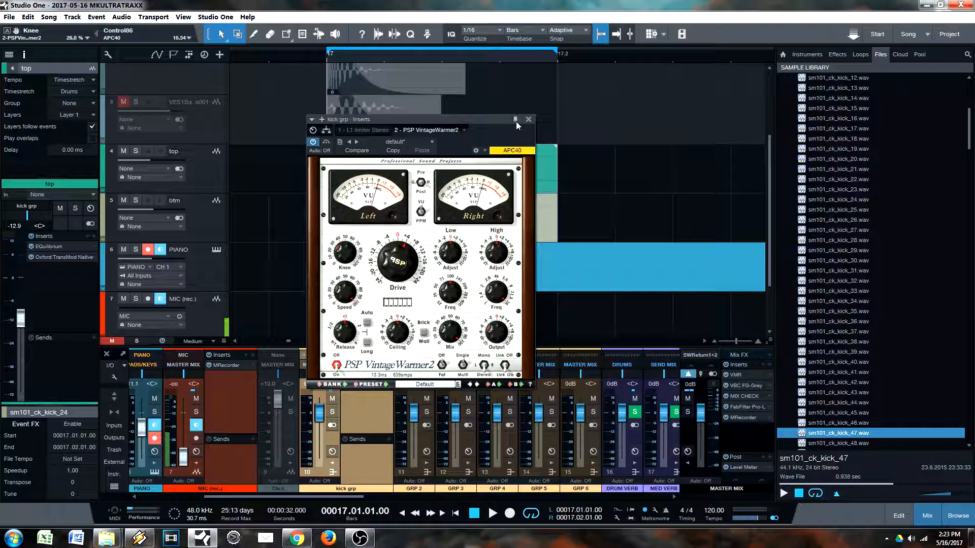
left_click(744, 407)
left_click_drag(524, 171, 475, 168)
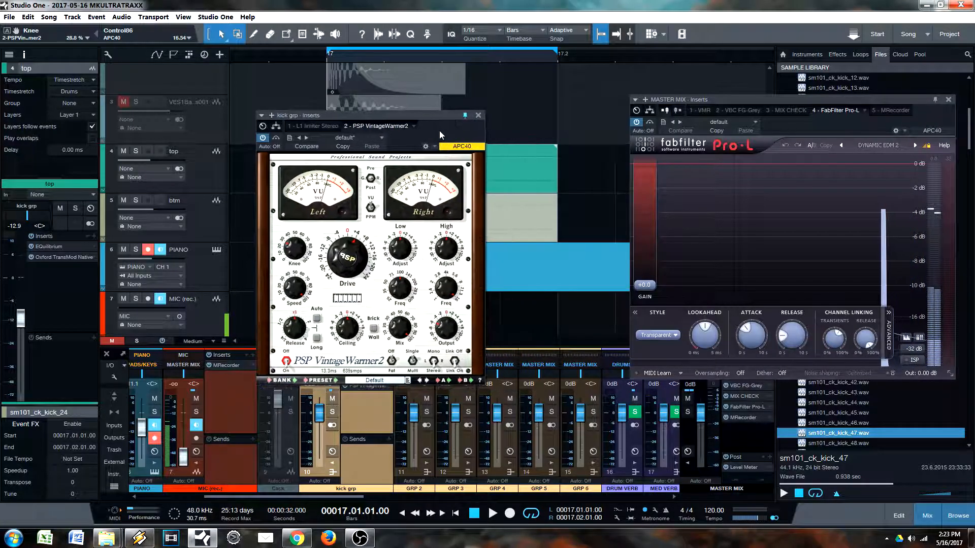
left_click_drag(438, 133, 557, 86)
Play the kick loop and lower the PSP VintageWarmer2 Output to match the bypassed level, toggling bypass to compare.
key("space")
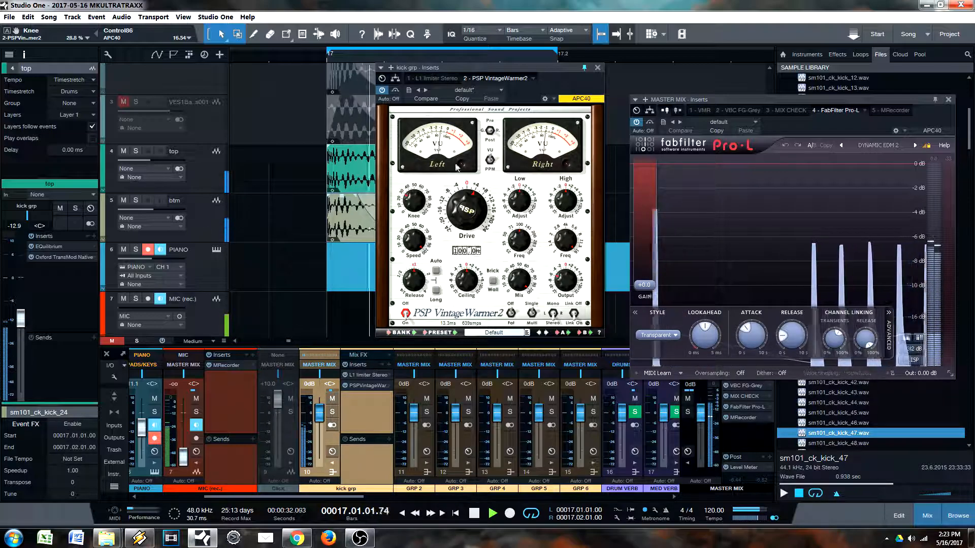
left_click(395, 91)
left_click(395, 91)
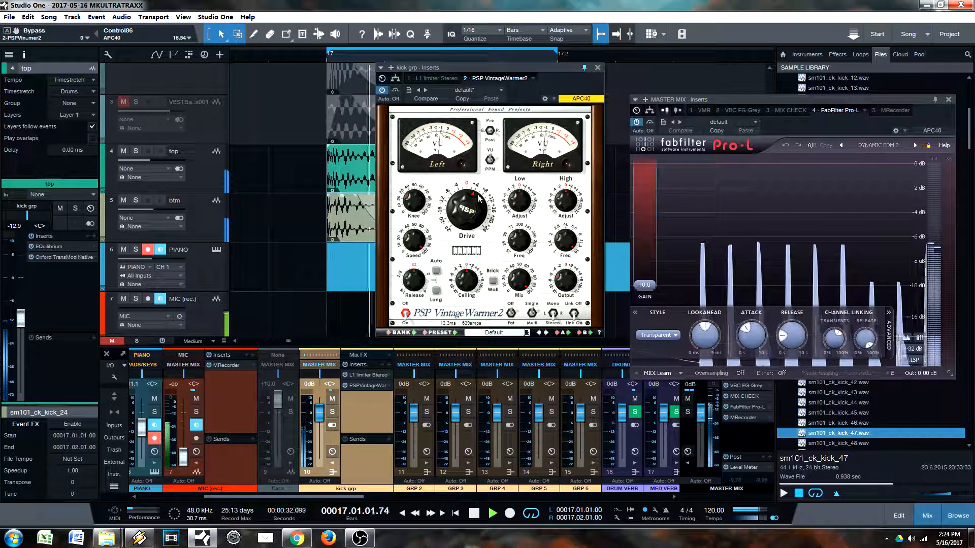
left_click_drag(573, 284, 577, 305)
left_click(395, 90)
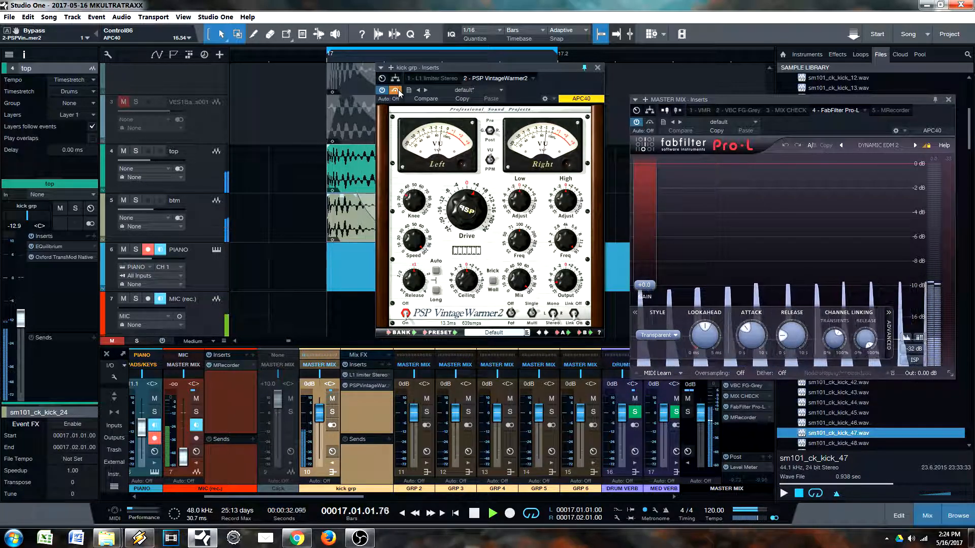
key("space")
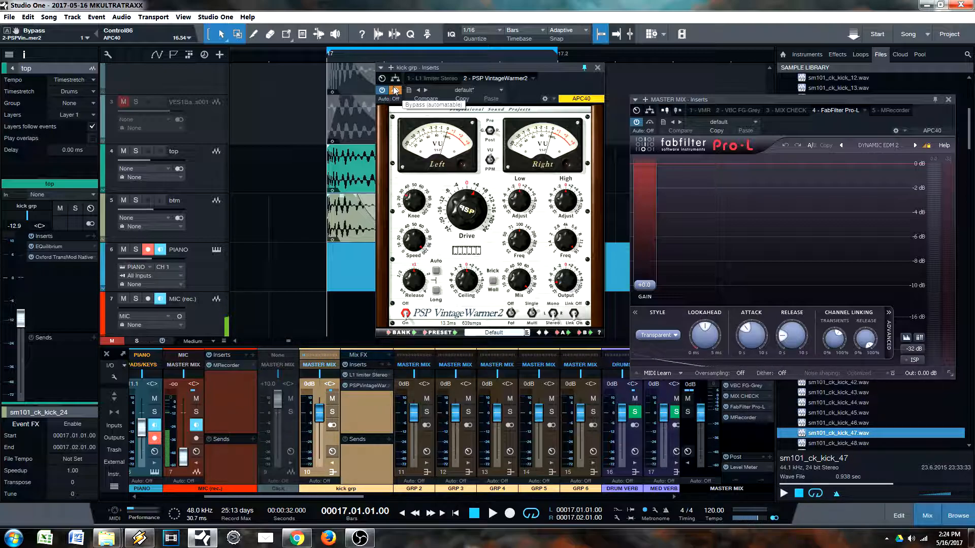
Compare the kick loop again with PSP VintageWarmer2 active and bypassed, leave it bypassed and stop playback.
key("space")
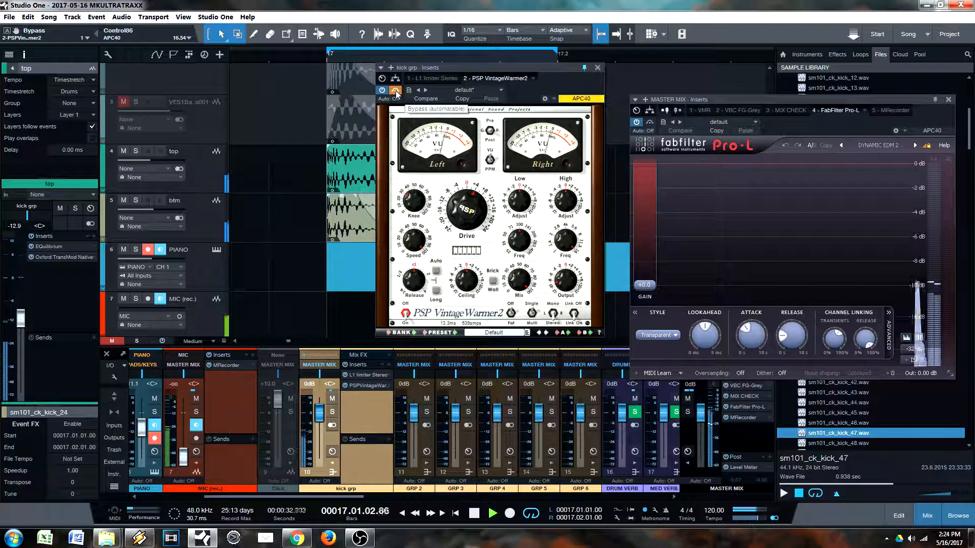
left_click(395, 90)
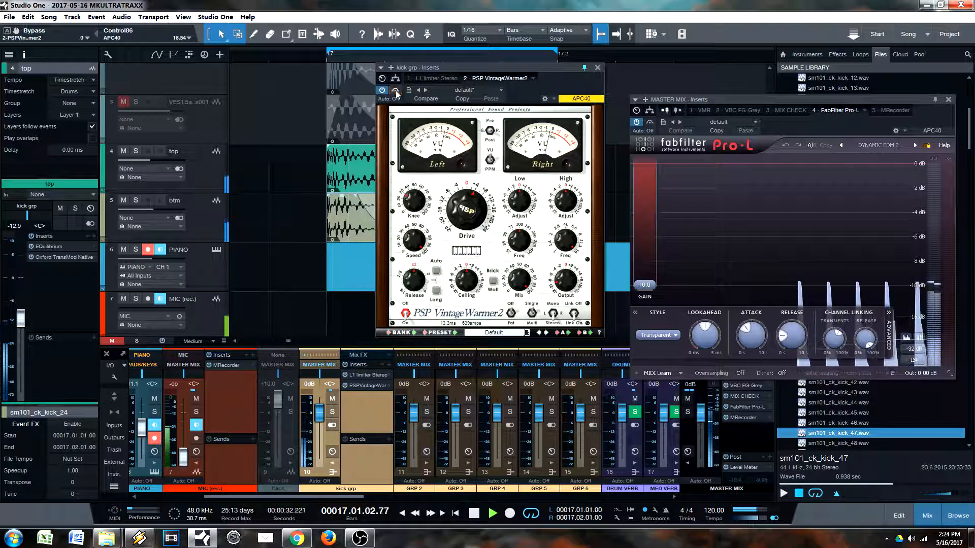
left_click(395, 90)
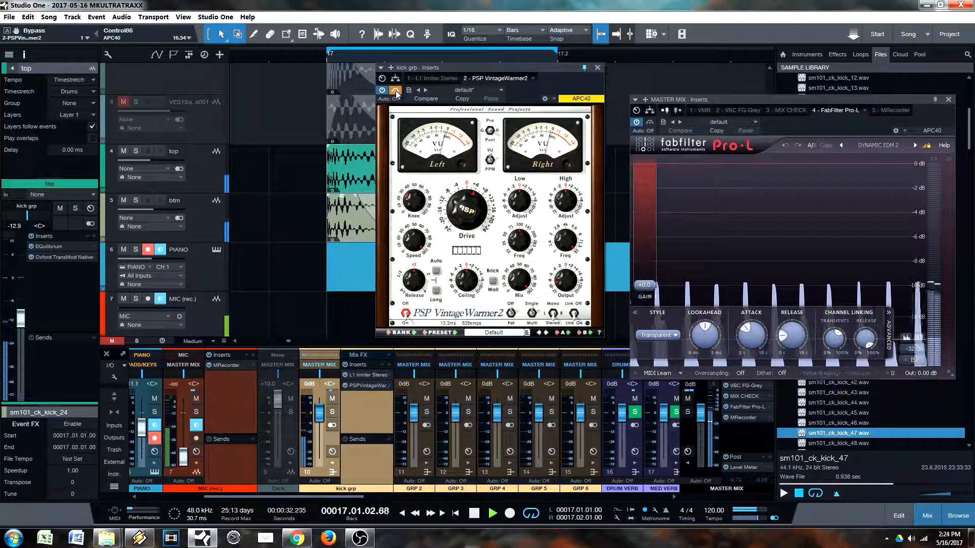
key("space")
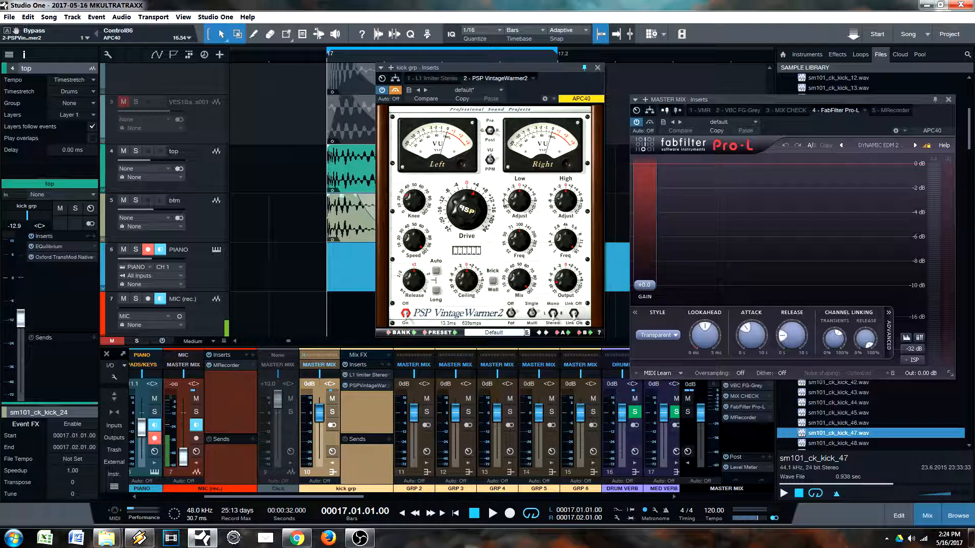
Close the PSP VintageWarmer2 and FabFilter Pro-L windows.
left_click_drag(580, 70, 572, 102)
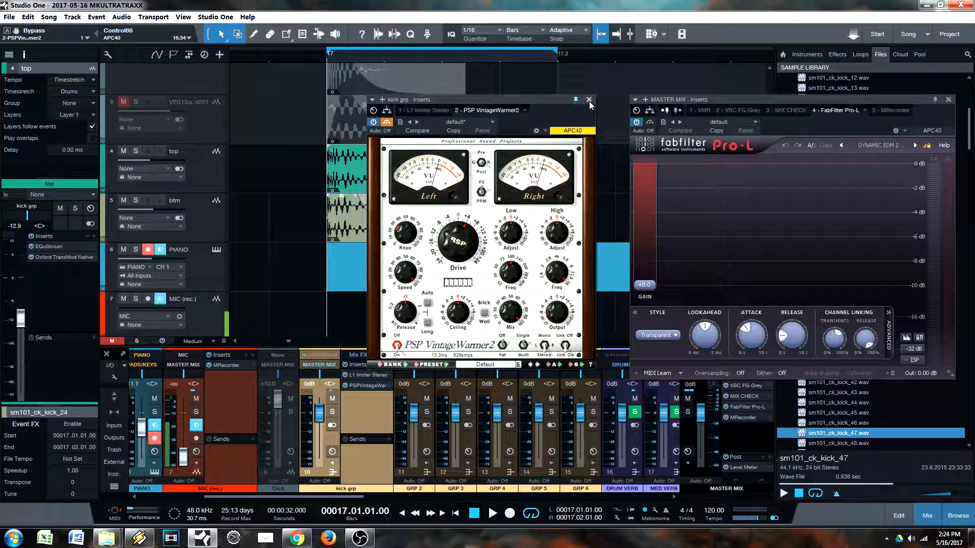
left_click(589, 100)
left_click_drag(952, 100, 830, 114)
left_click(828, 113)
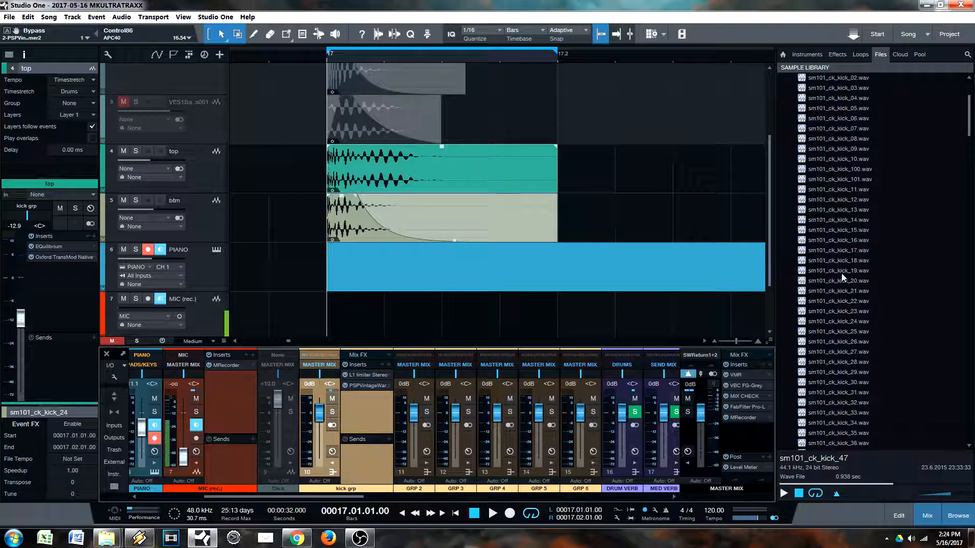
Select the top kick event and collapse the Club Kicks 1 and VES1 Bassdrums folders in the sample library.
scroll(833, 267, "up", 8)
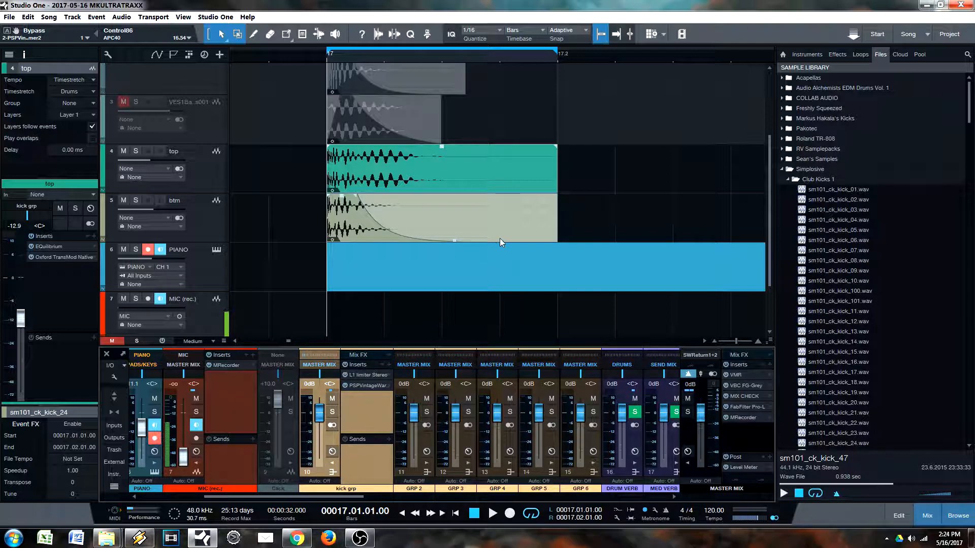
left_click(433, 171)
mouse_move(430, 57)
left_mouse_down()
mouse_move(469, 42)
mouse_move(418, 59)
left_mouse_up()
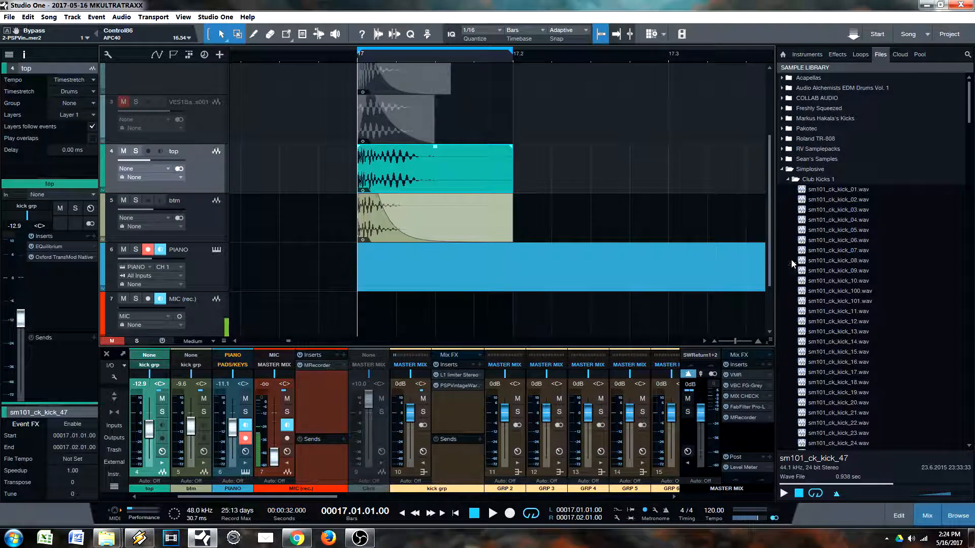
left_click(789, 180)
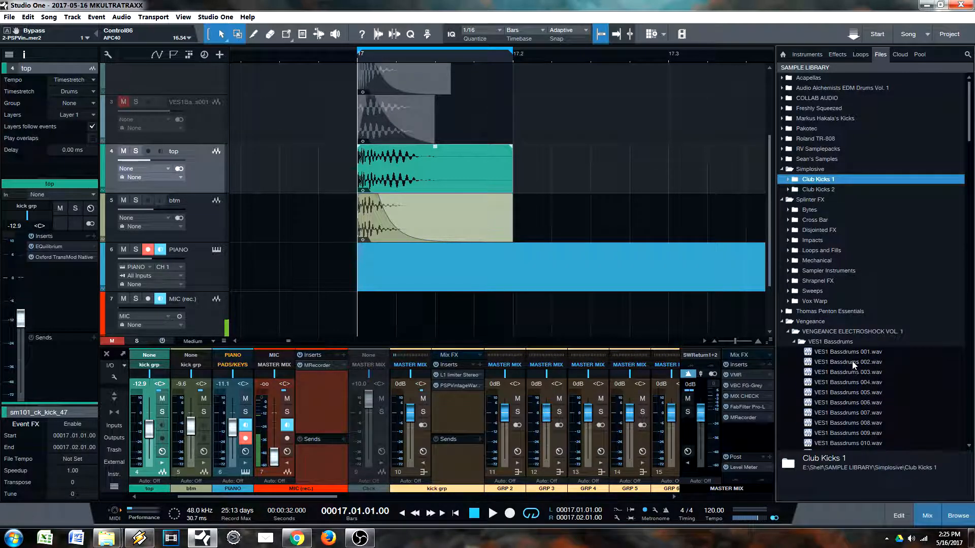
left_click(795, 343)
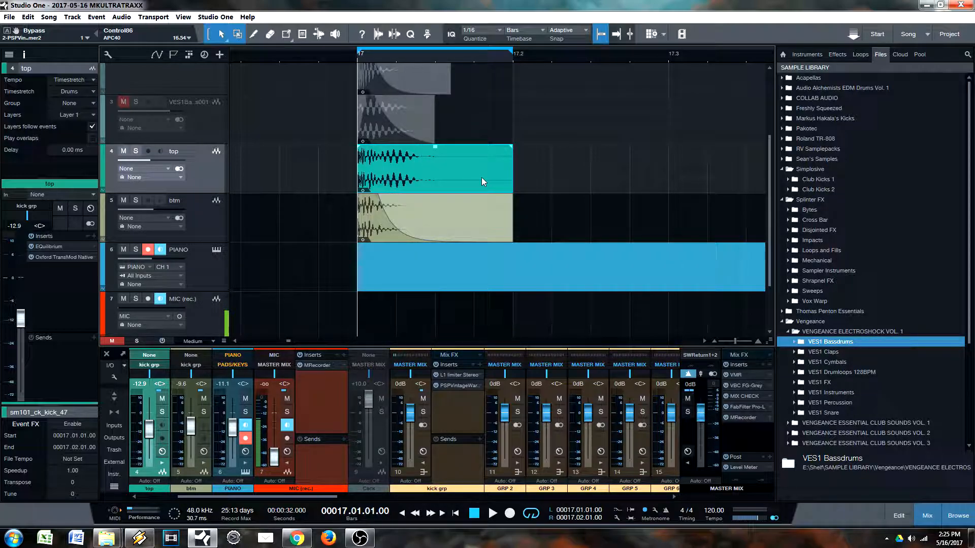
Check the btm and top kick tracks in turn and leave only the top track soloed.
left_click(386, 234)
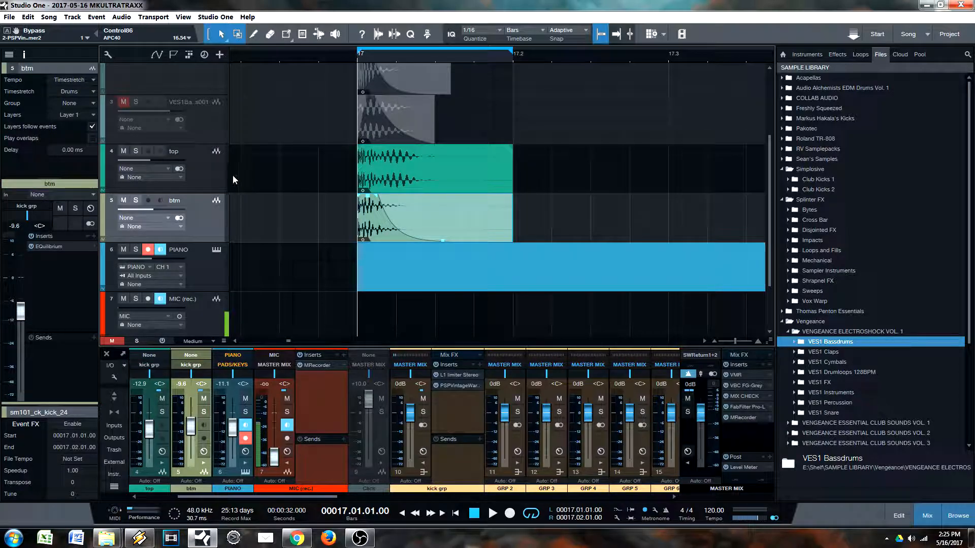
left_click(202, 174)
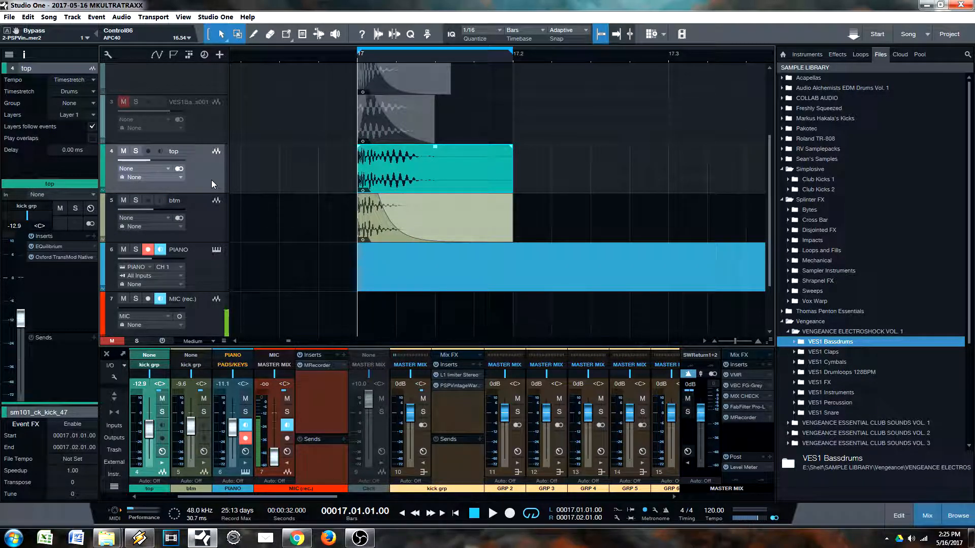
left_click(204, 223)
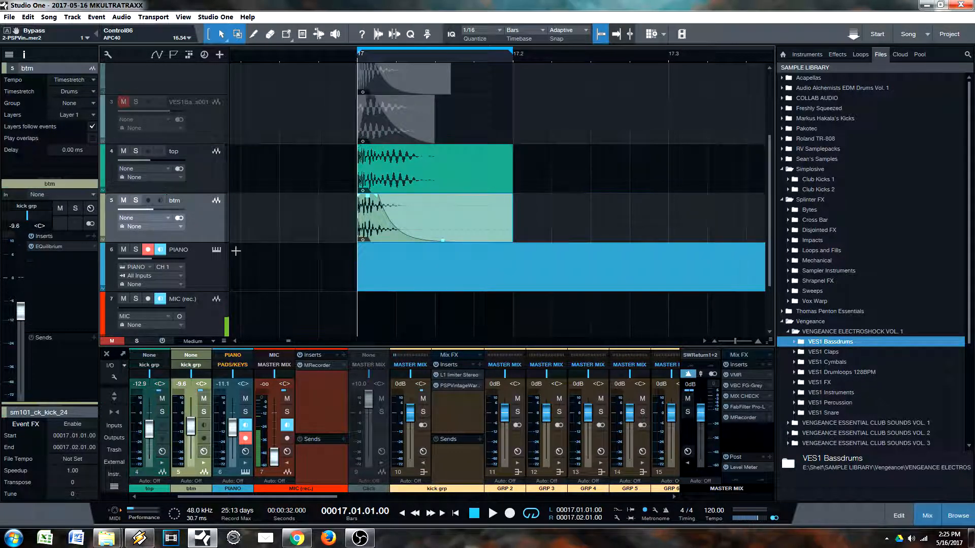
left_click(135, 201)
left_click(136, 201)
left_click(141, 152)
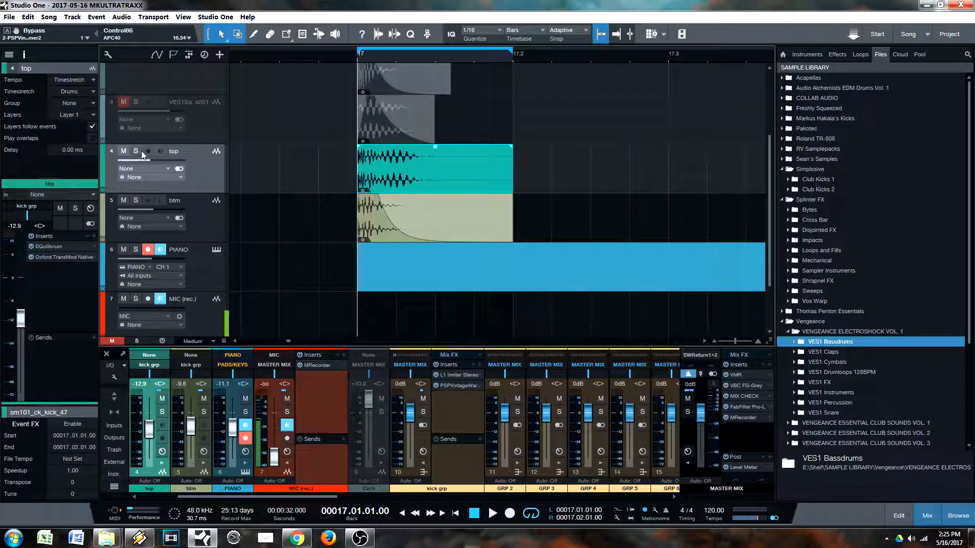
left_click(139, 151)
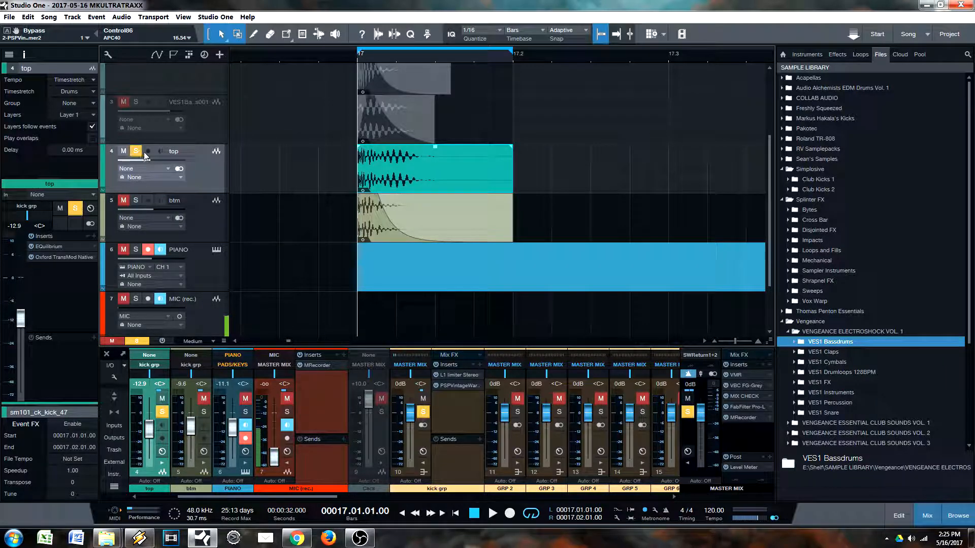
Open the top track's EQuilibrium to review its low-cut curve, and close it.
left_click(50, 246)
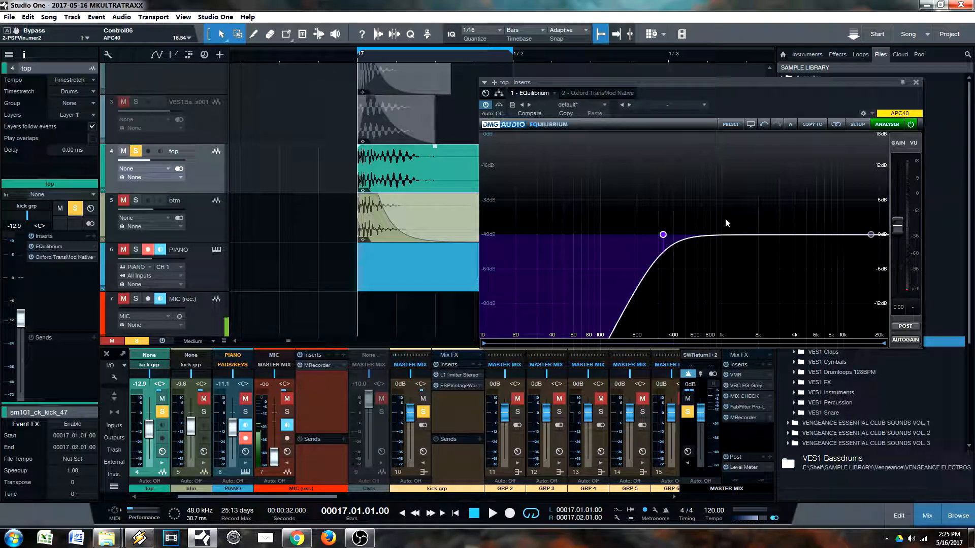
left_click_drag(855, 77, 711, 140)
left_click(757, 140)
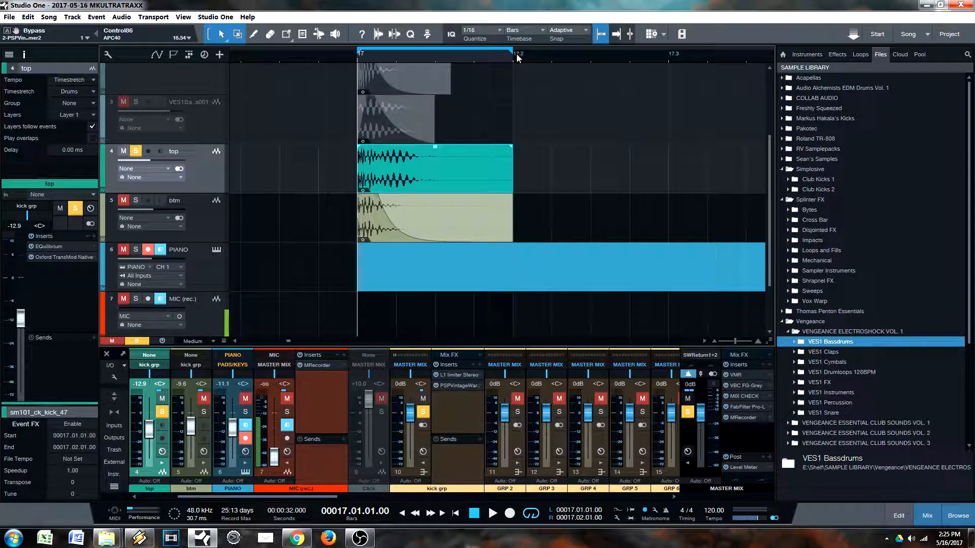
mouse_move(466, 63)
left_mouse_down()
mouse_move(469, 71)
mouse_move(473, 50)
left_mouse_up()
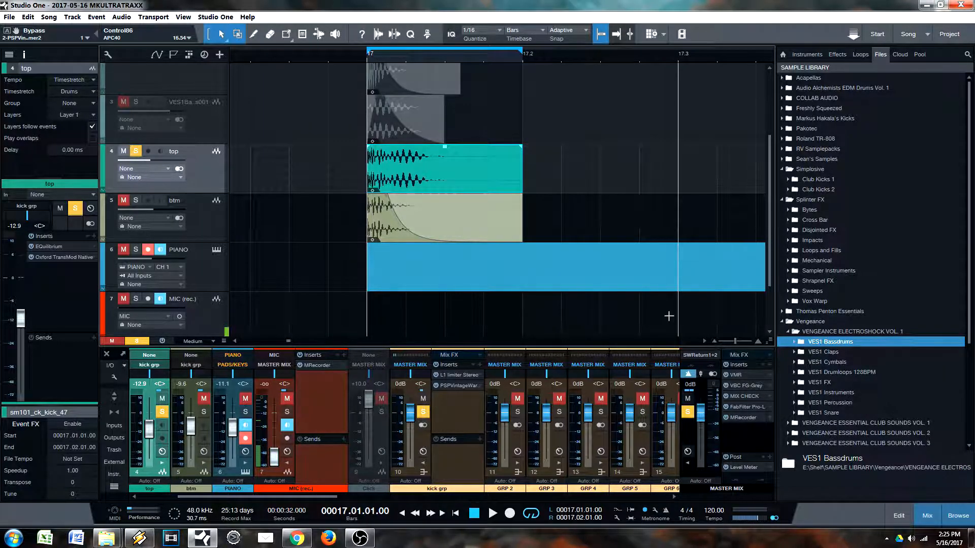